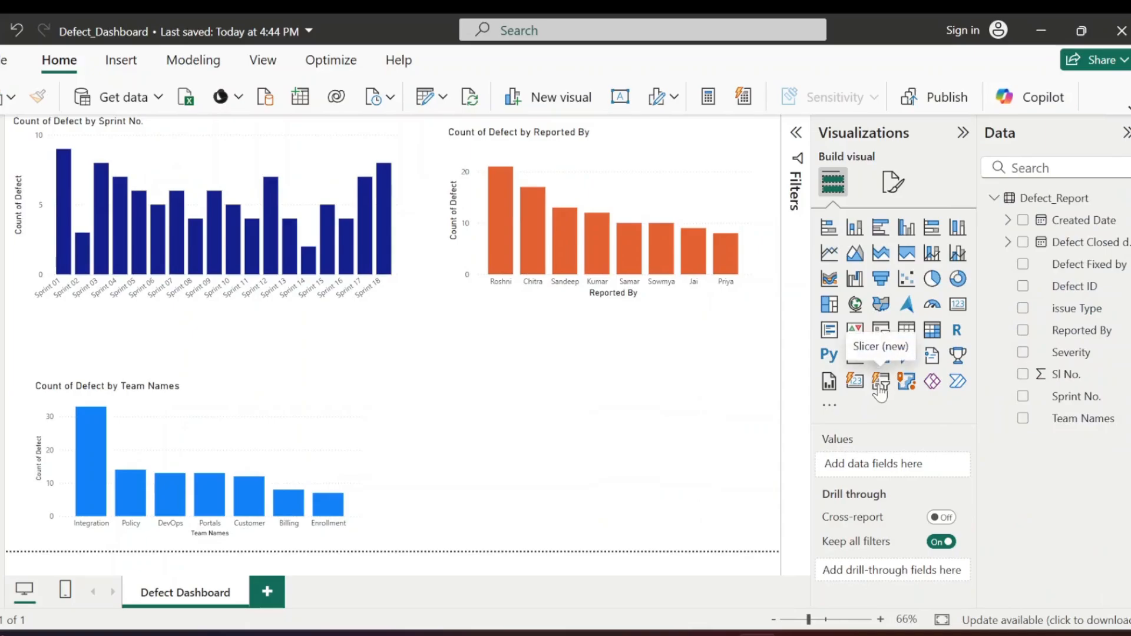
# Add a new-style slicer on the Severity field below the Reported By chart and reduce its height slightly
pyautogui.click(880, 384)
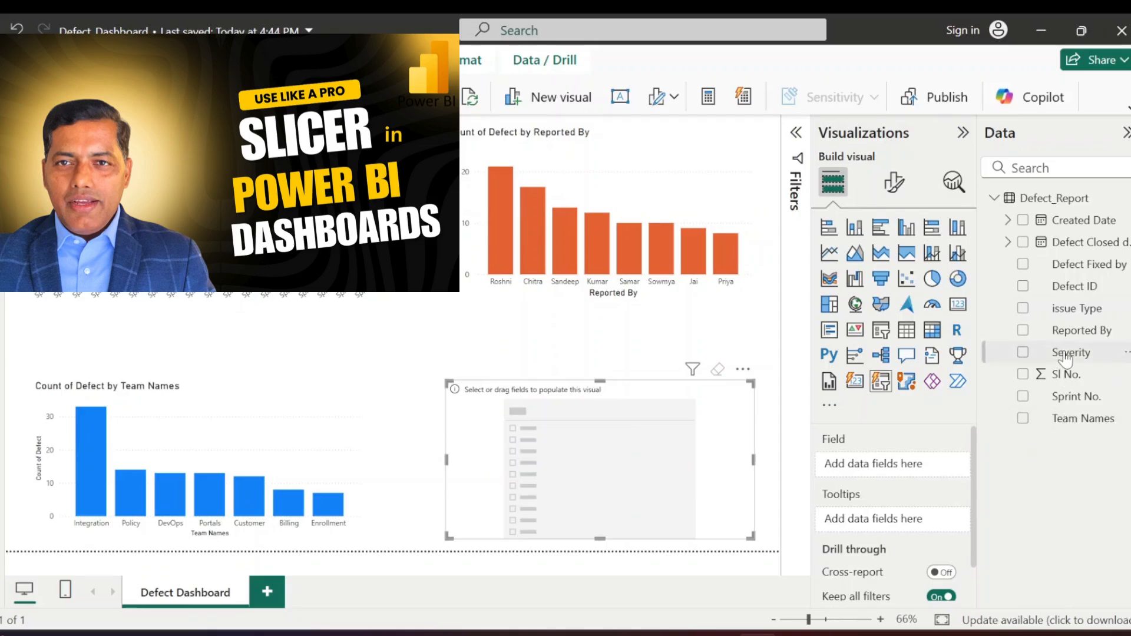
pyautogui.click(1067, 353)
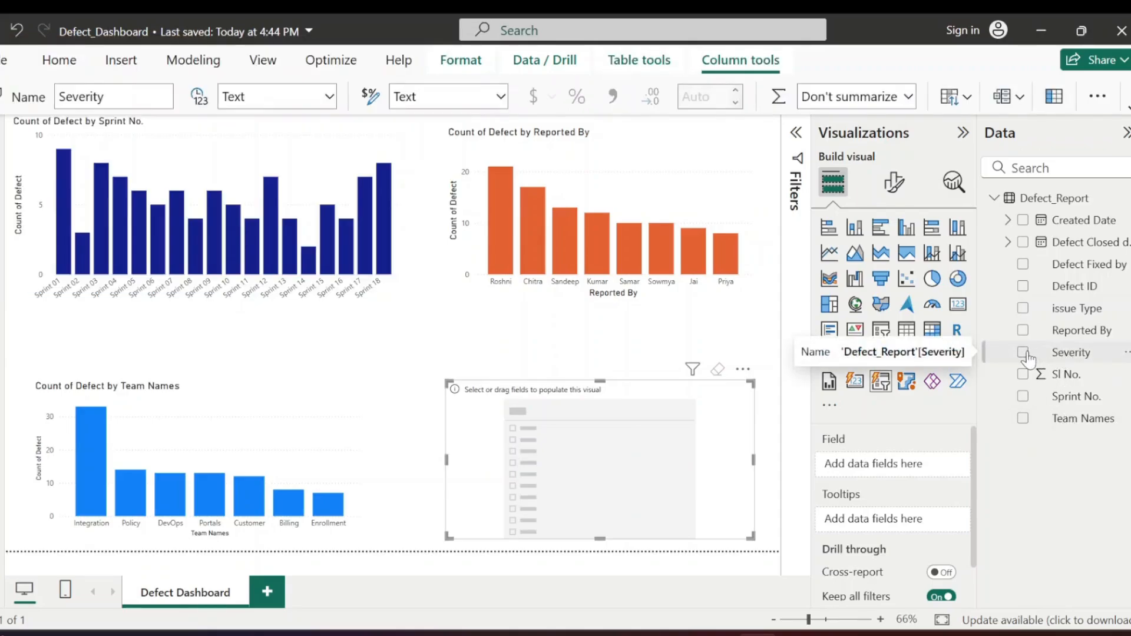
pyautogui.click(1024, 356)
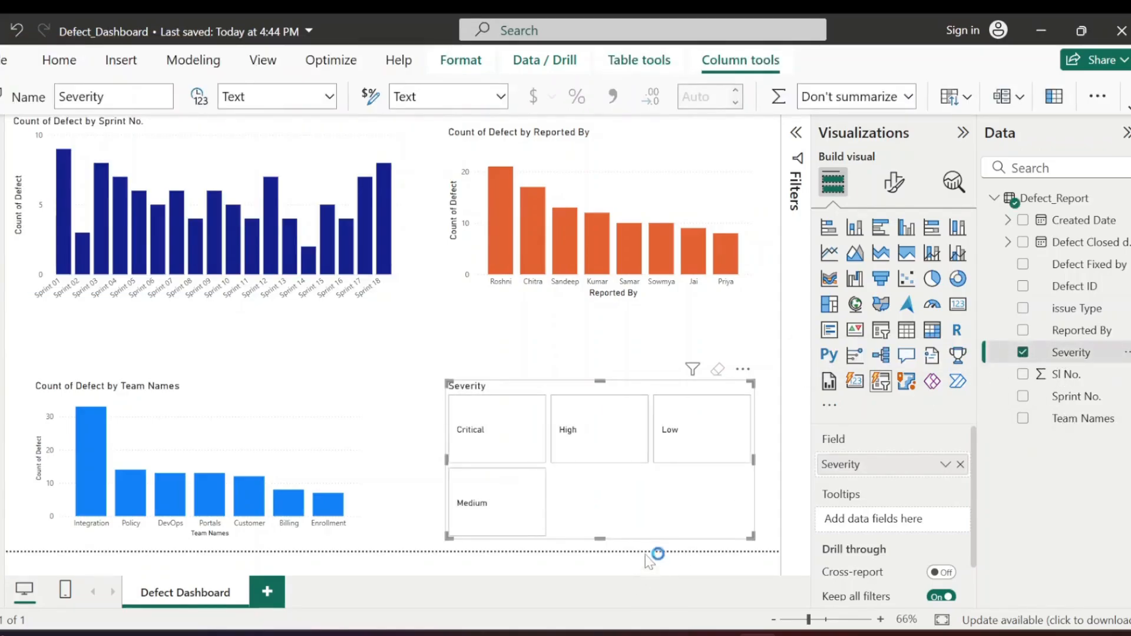
pyautogui.moveTo(600, 534); pyautogui.dragTo(619, 507)
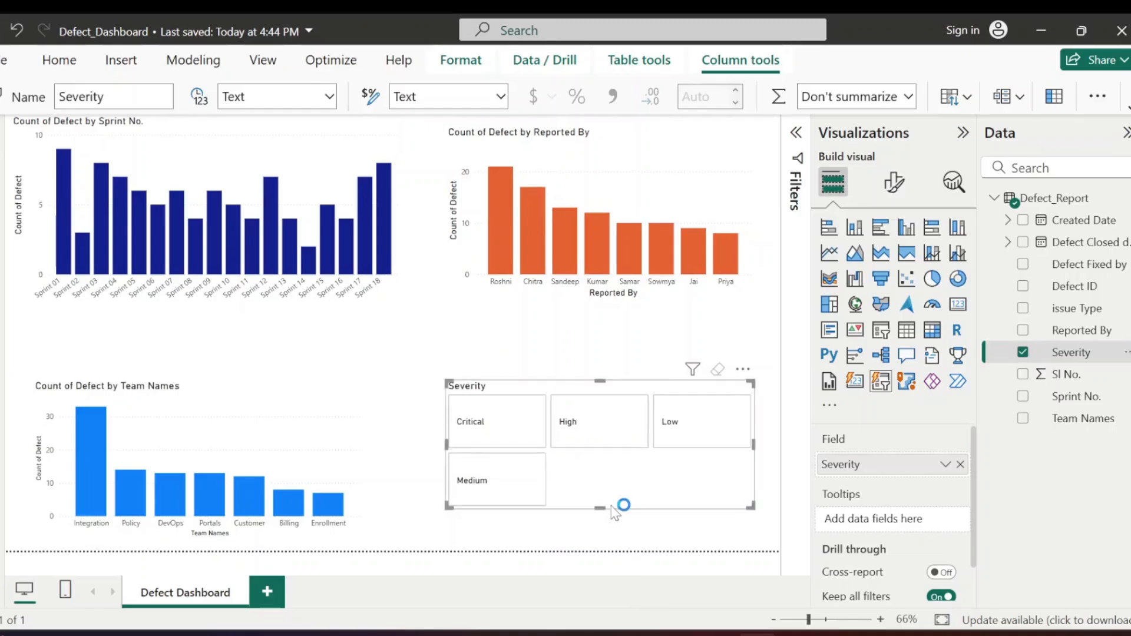
# Filter the dashboard charts with the Severity slicer by Critical, High and Low in turn to compare the defect counts
pyautogui.click(480, 429)
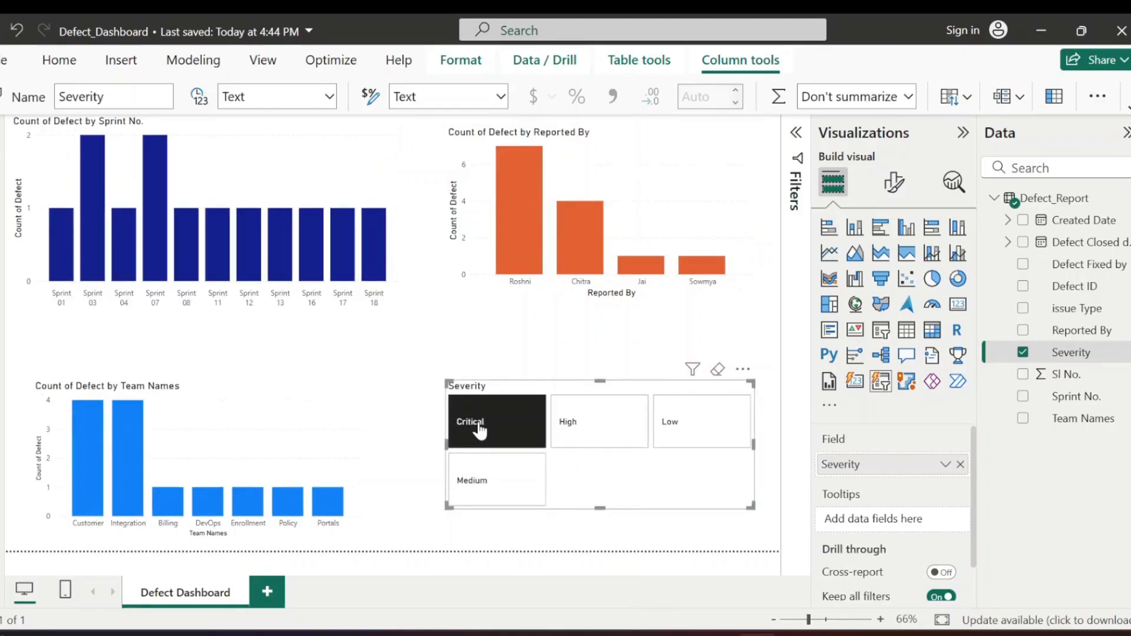
pyautogui.click(613, 426)
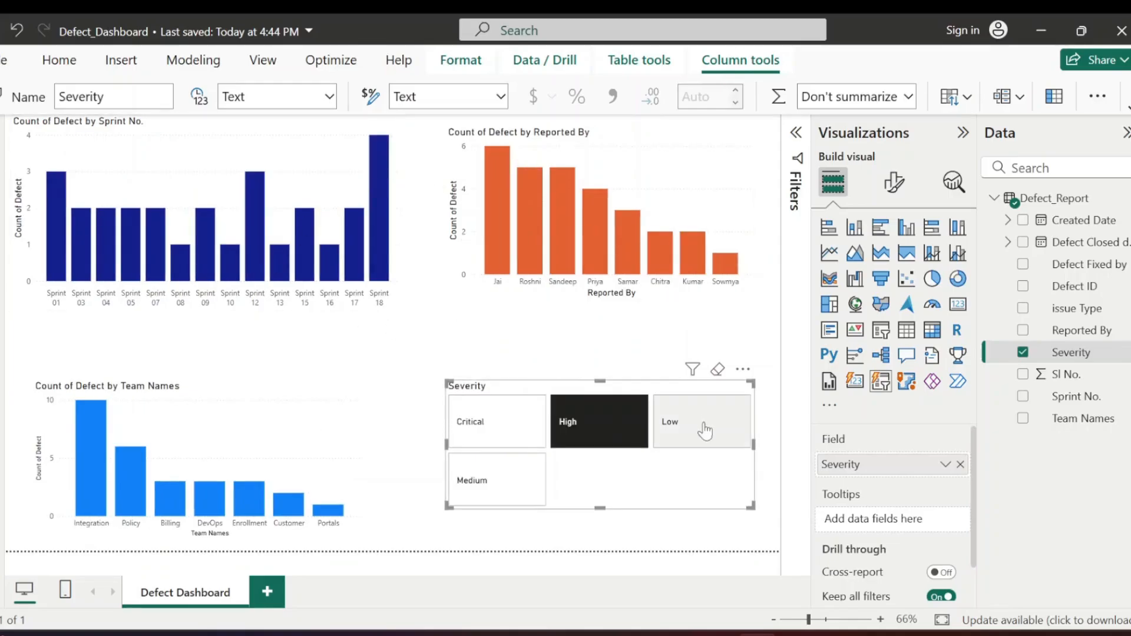
pyautogui.click(701, 439)
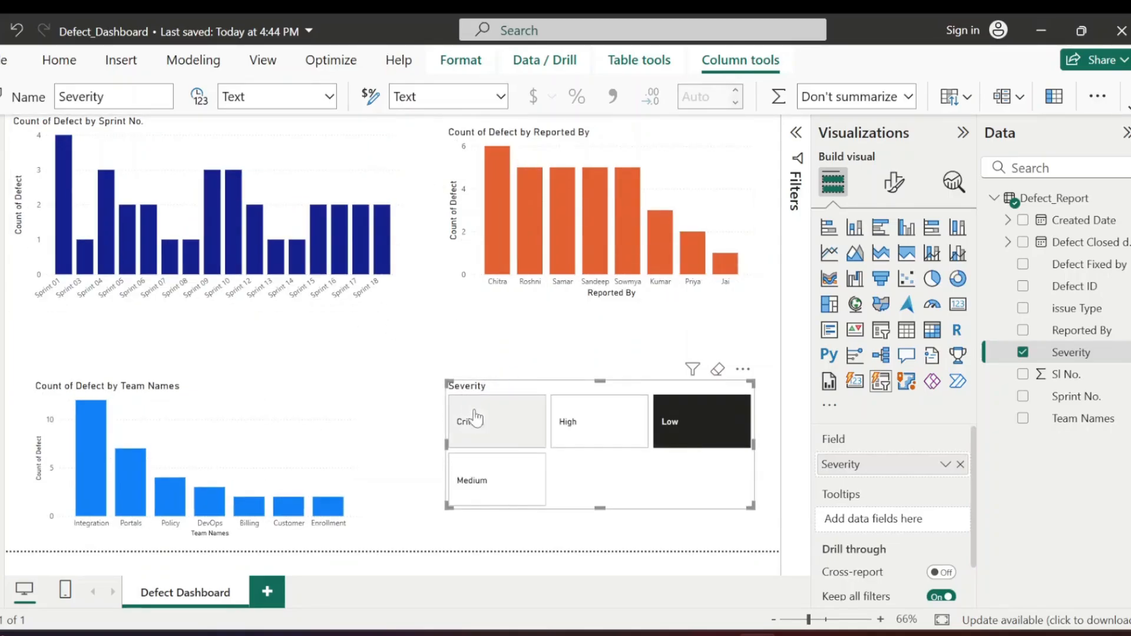
pyautogui.click(594, 427)
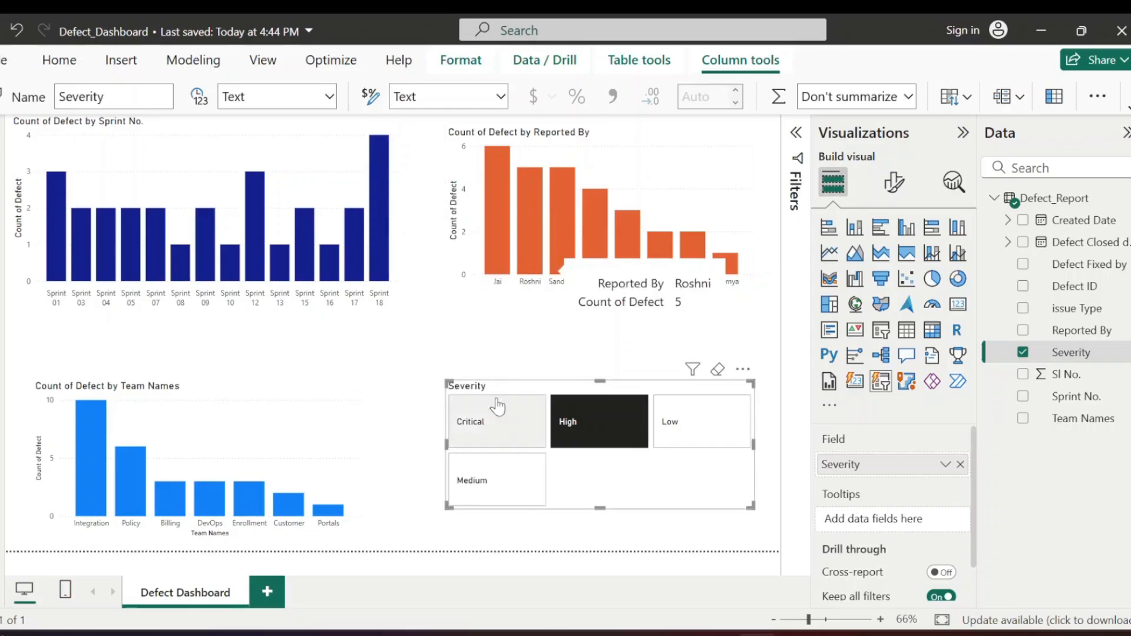
pyautogui.click(481, 421)
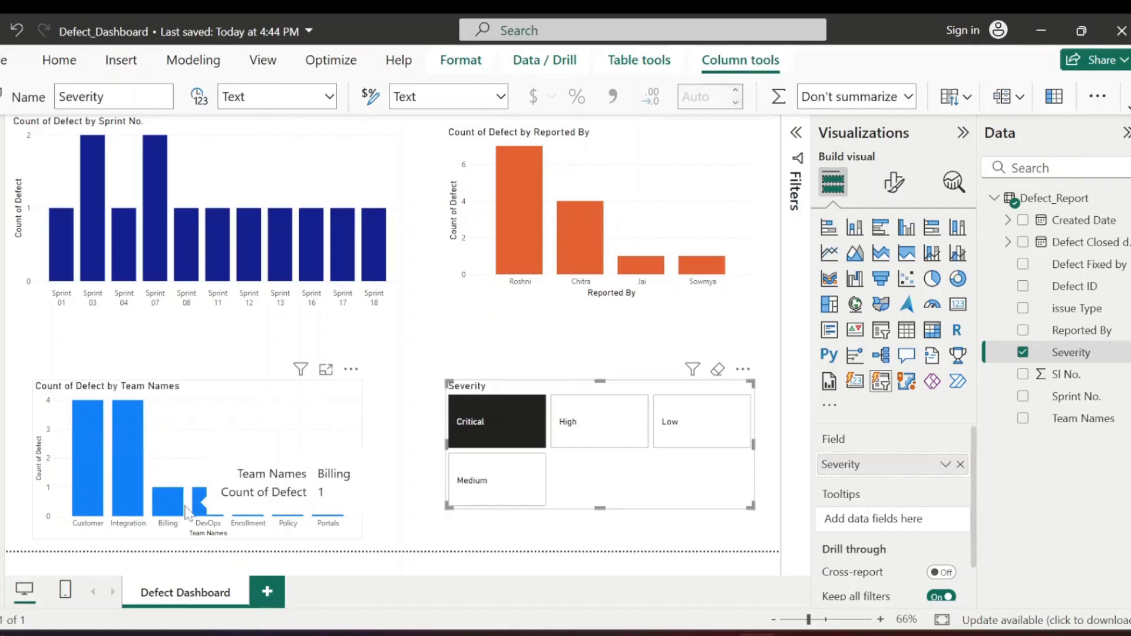
pyautogui.click(495, 425)
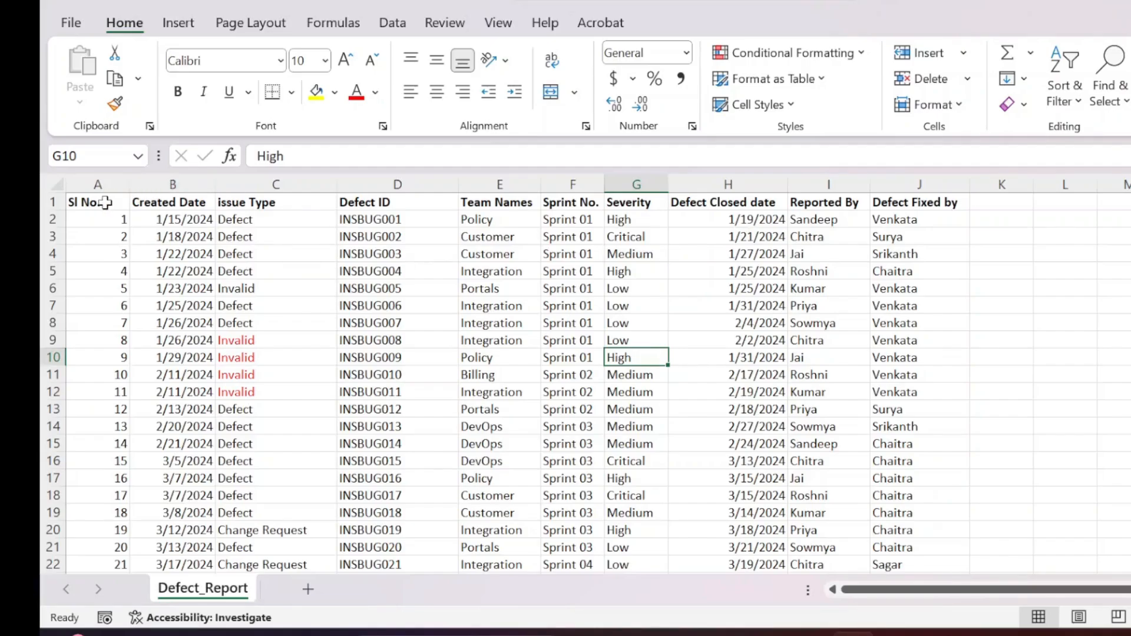
pyautogui.click(105, 203)
pyautogui.hotkey('shift', 'Right')
pyautogui.hotkey('shift', 'Right')
pyautogui.hotkey('shift', 'Right')
pyautogui.hotkey('shift', 'Right')
pyautogui.hotkey('shift', 'Right')
pyautogui.hotkey('shift', 'Right')
pyautogui.hotkey('shift', 'Right')
pyautogui.hotkey('shift', 'Right')
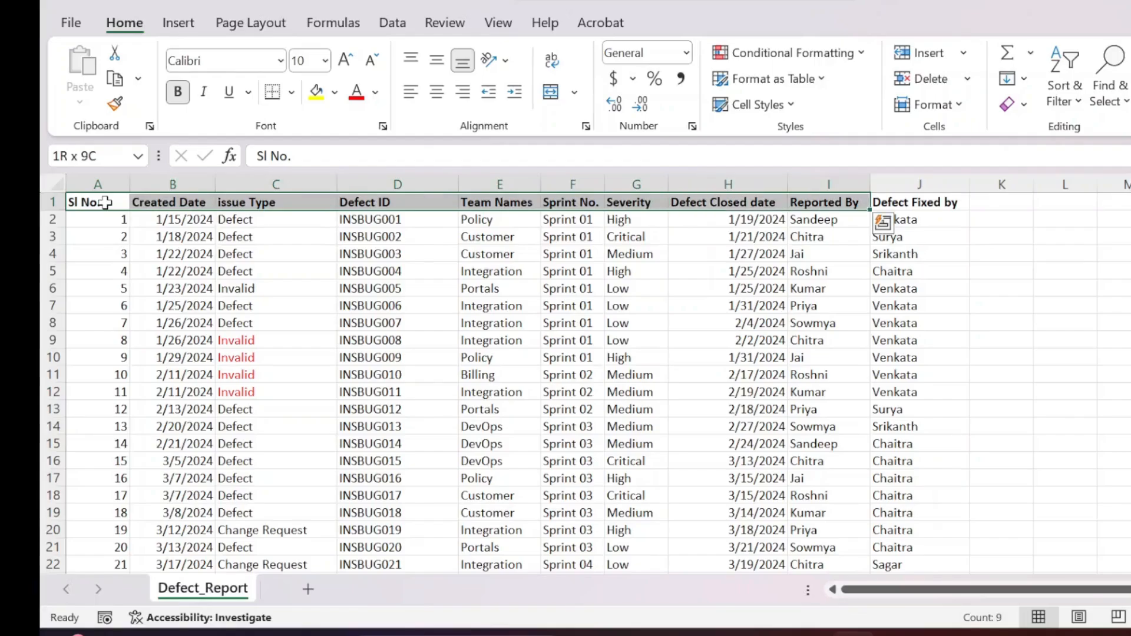
# In the Excel workbook's Defect_Report sheet, select the header cells from Created Date through Defect Fixed by
pyautogui.click(105, 203)
pyautogui.press('Right')
pyautogui.press('Right')
pyautogui.press('Left')
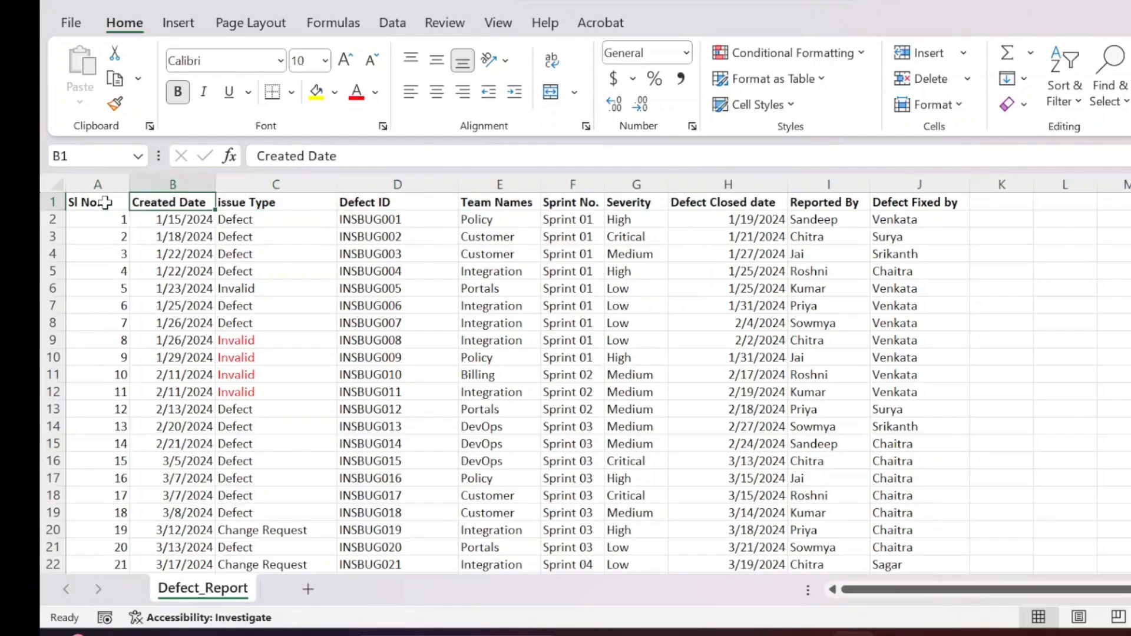
pyautogui.hotkey('shift', 'Right')
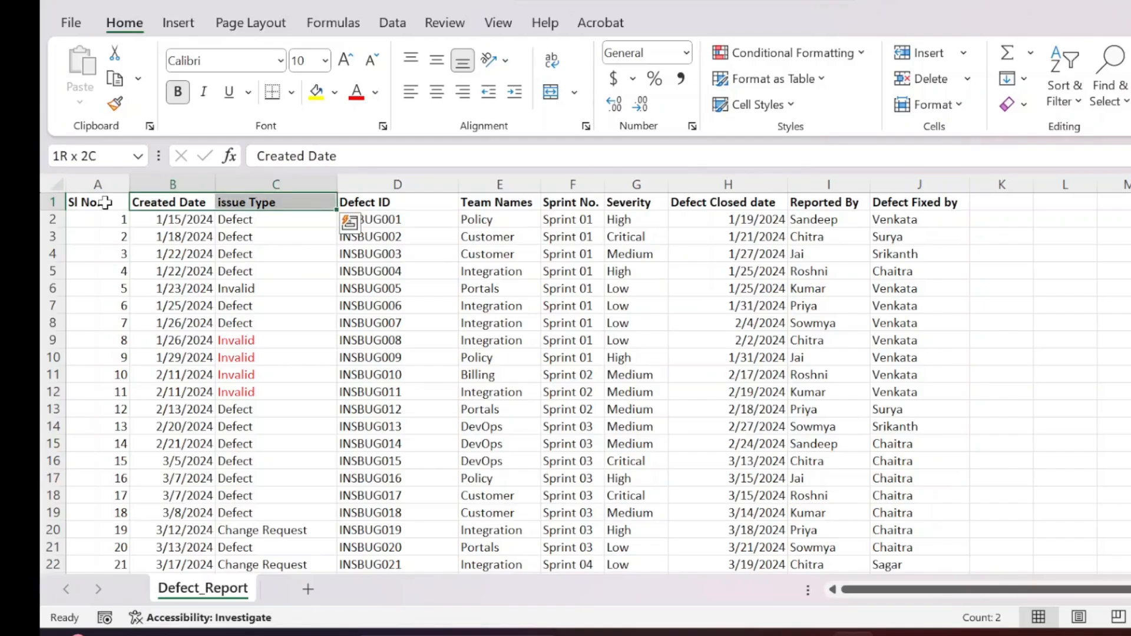
pyautogui.hotkey('shift', 'Right')
pyautogui.hotkey('shift', 'Right')
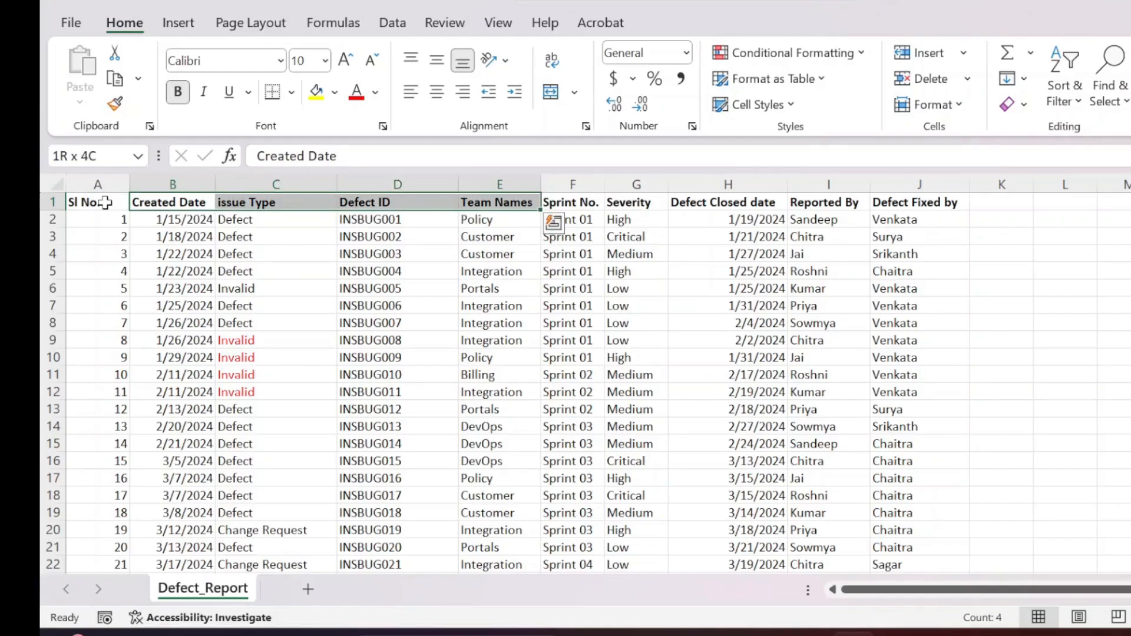
pyautogui.hotkey('shift', 'Right')
pyautogui.hotkey('shift', 'Right')
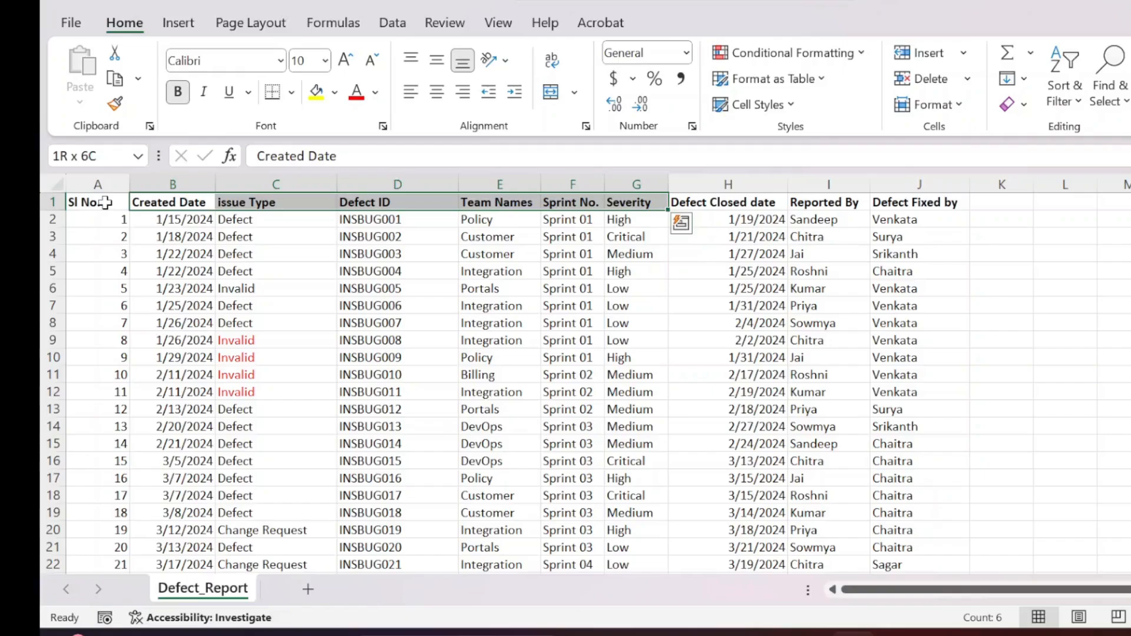
pyautogui.hotkey('shift', 'Right')
pyautogui.hotkey('shift', 'Right')
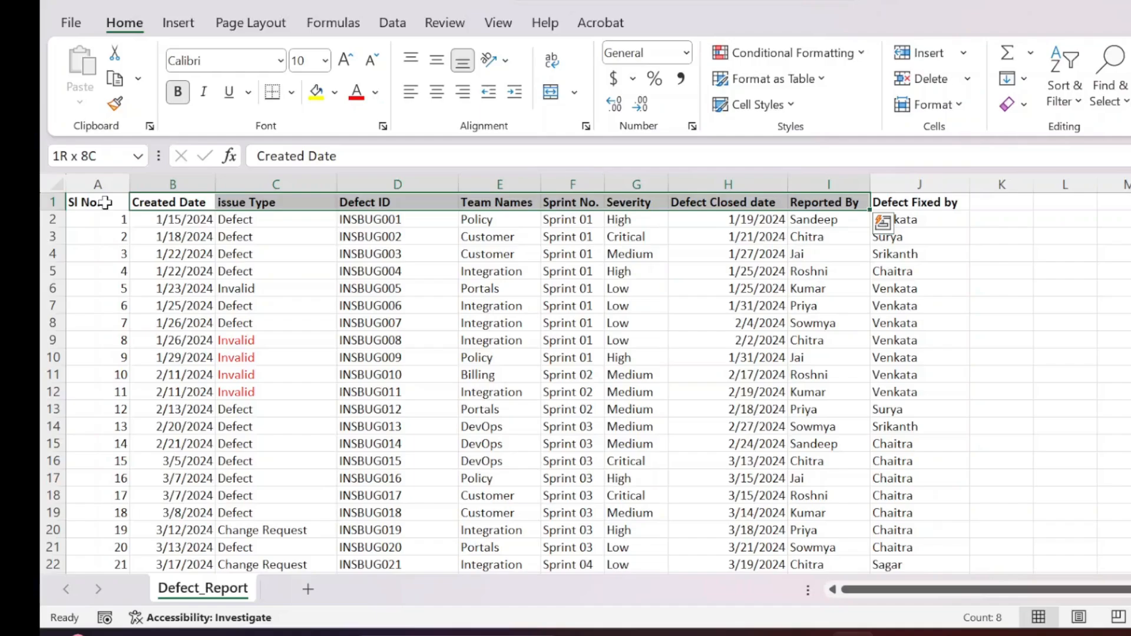
pyautogui.hotkey('shift', 'Right')
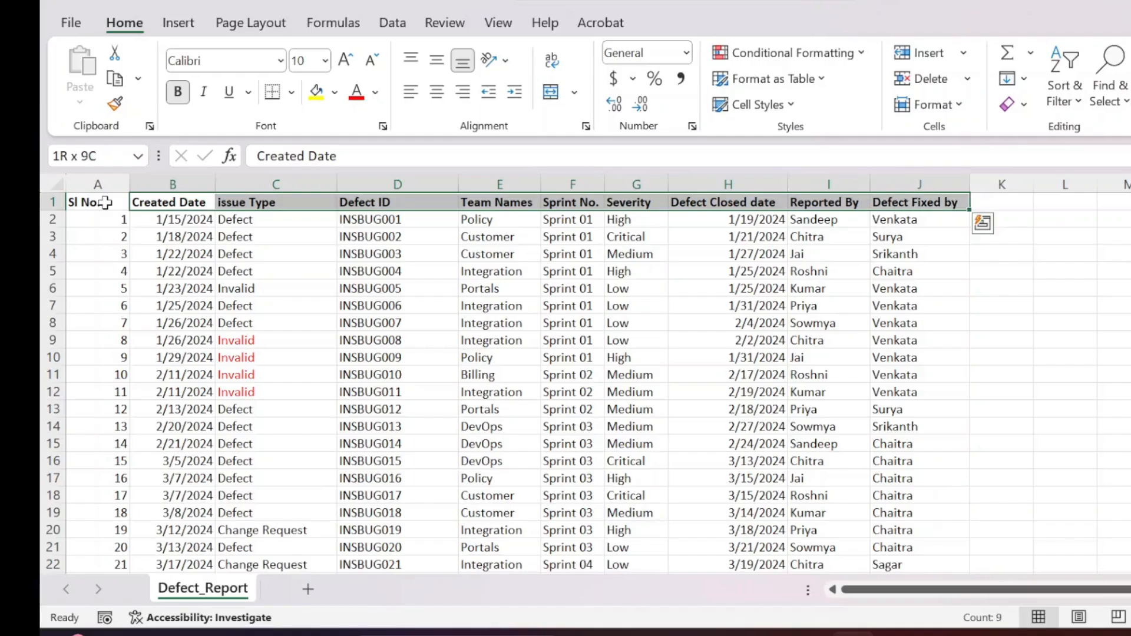
# Extend the selection down through the last defect record in row 101
pyautogui.hotkey('shift', 'Down')
pyautogui.hotkey('shift', 'Down')
pyautogui.hotkey('shift', 'Down')
pyautogui.hotkey('shift', 'Down')
pyautogui.hotkey('shift', 'Down')
pyautogui.hotkey('shift', 'Down')
pyautogui.hotkey('shift', 'Down')
pyautogui.hotkey('shift', 'Down')
pyautogui.hotkey('shift', 'Down')
pyautogui.hotkey('shift', 'Down')
pyautogui.hotkey('shift', 'Down')
pyautogui.hotkey('shift', 'Down')
pyautogui.hotkey('shift', 'Down')
pyautogui.hotkey('shift', 'Down')
pyautogui.hotkey('shift', 'Down')
pyautogui.hotkey('shift', 'Down')
pyautogui.hotkey('shift', 'Down')
pyautogui.hotkey('shift', 'Down')
pyautogui.hotkey('shift', 'Down')
pyautogui.hotkey('shift', 'Down')
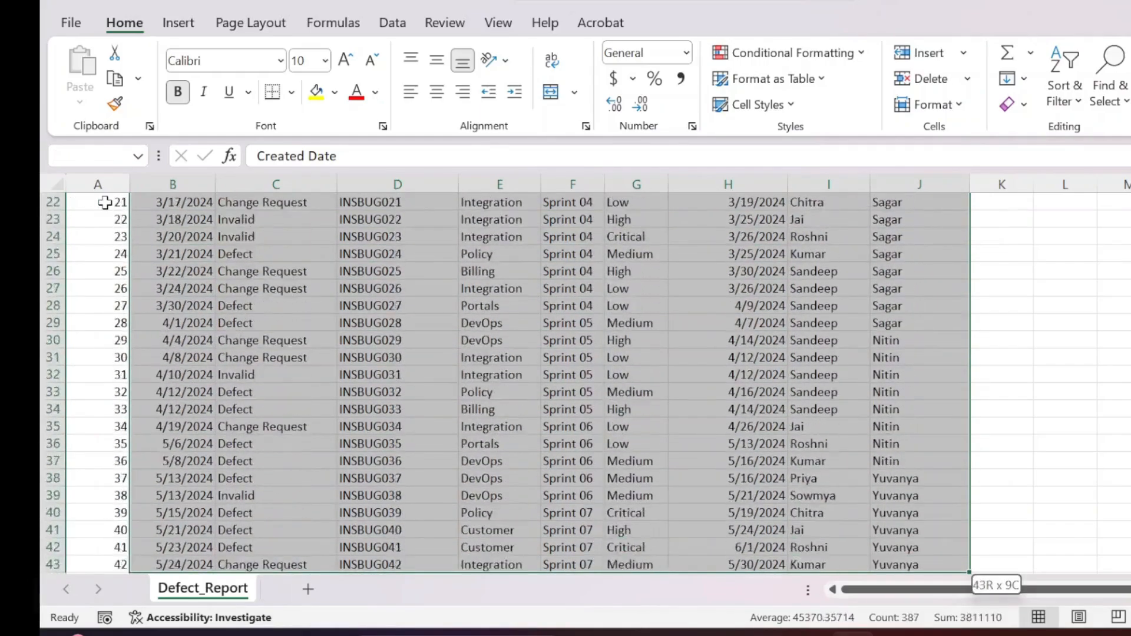
pyautogui.hotkey('shift', 'Down')
pyautogui.hotkey('shift', 'Down')
pyautogui.hotkey('shift', 'Down')
pyautogui.hotkey('shift', 'Down')
pyautogui.hotkey('shift', 'Down')
pyautogui.hotkey('shift', 'Down')
pyautogui.hotkey('shift', 'Down')
pyautogui.hotkey('shift', 'Down')
pyautogui.hotkey('shift', 'Down')
pyautogui.hotkey('shift', 'Down')
pyautogui.hotkey('shift', 'Down')
pyautogui.hotkey('shift', 'Down')
pyautogui.hotkey('shift', 'Down')
pyautogui.hotkey('shift', 'Down')
pyautogui.hotkey('shift', 'Down')
pyautogui.hotkey('shift', 'Down')
pyautogui.hotkey('shift', 'Down')
pyautogui.hotkey('shift', 'Down')
pyautogui.hotkey('shift', 'Down')
pyautogui.hotkey('shift', 'Down')
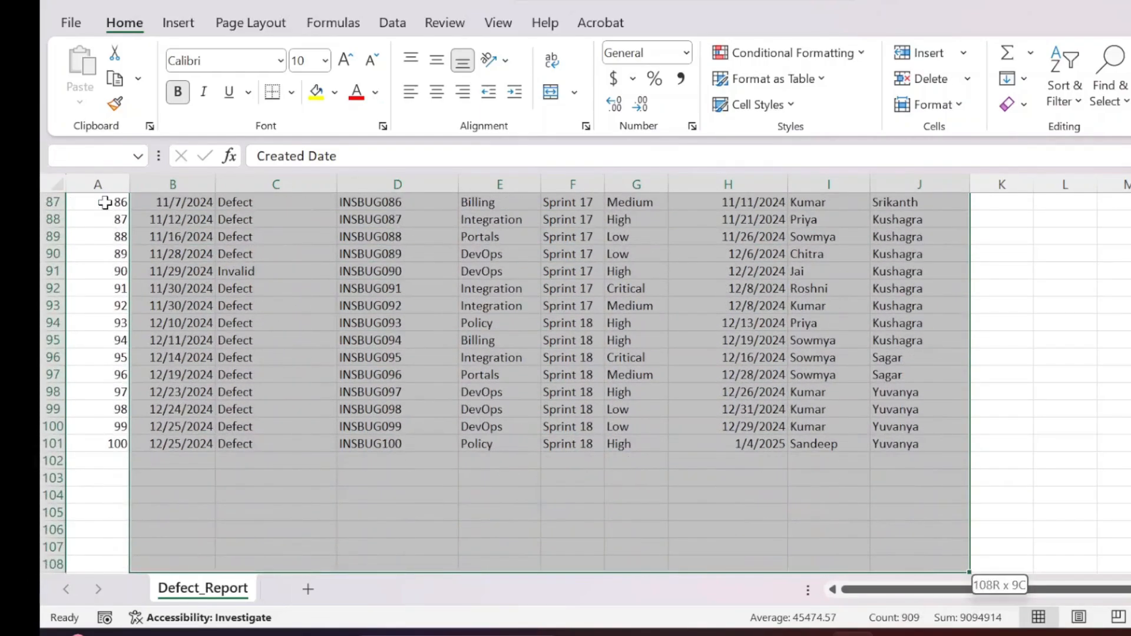
pyautogui.hotkey('shift', 'Up')
pyautogui.hotkey('shift', 'Up')
pyautogui.hotkey('shift', 'Up')
pyautogui.hotkey('shift', 'Up')
pyautogui.hotkey('shift', 'Up')
pyautogui.hotkey('shift', 'Up')
pyautogui.hotkey('shift', 'Up')
pyautogui.hotkey('shift', 'Up')
pyautogui.hotkey('shift', 'Up')
pyautogui.hotkey('shift', 'Down')
pyautogui.hotkey('shift', 'Down')
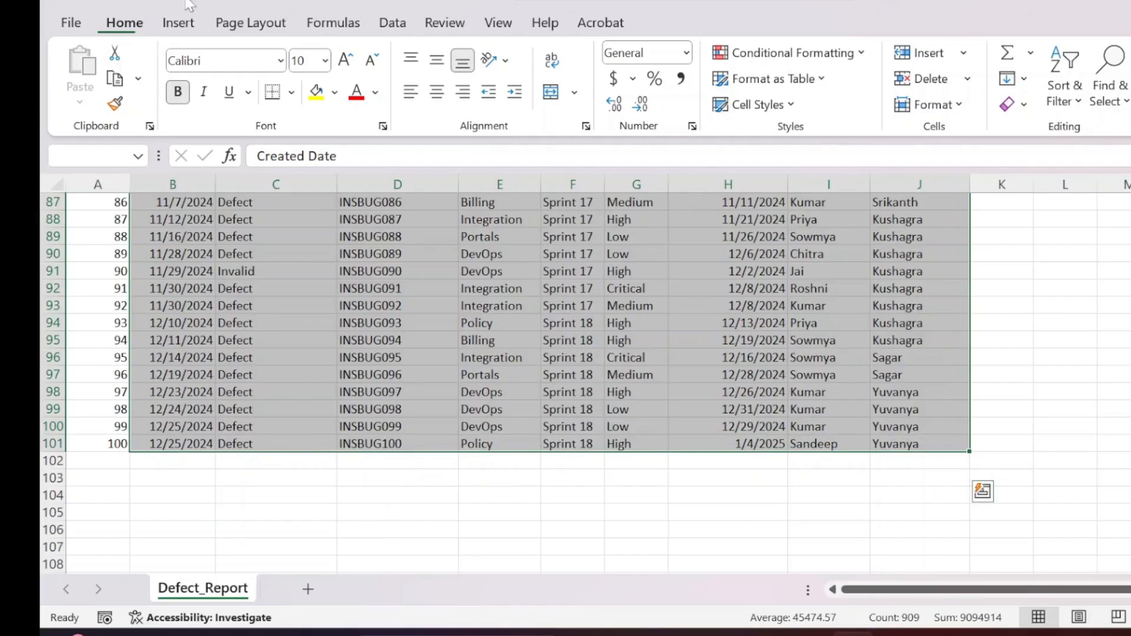
# Insert a PivotChart based on the selected defect data on a new worksheet
pyautogui.click(186, 24)
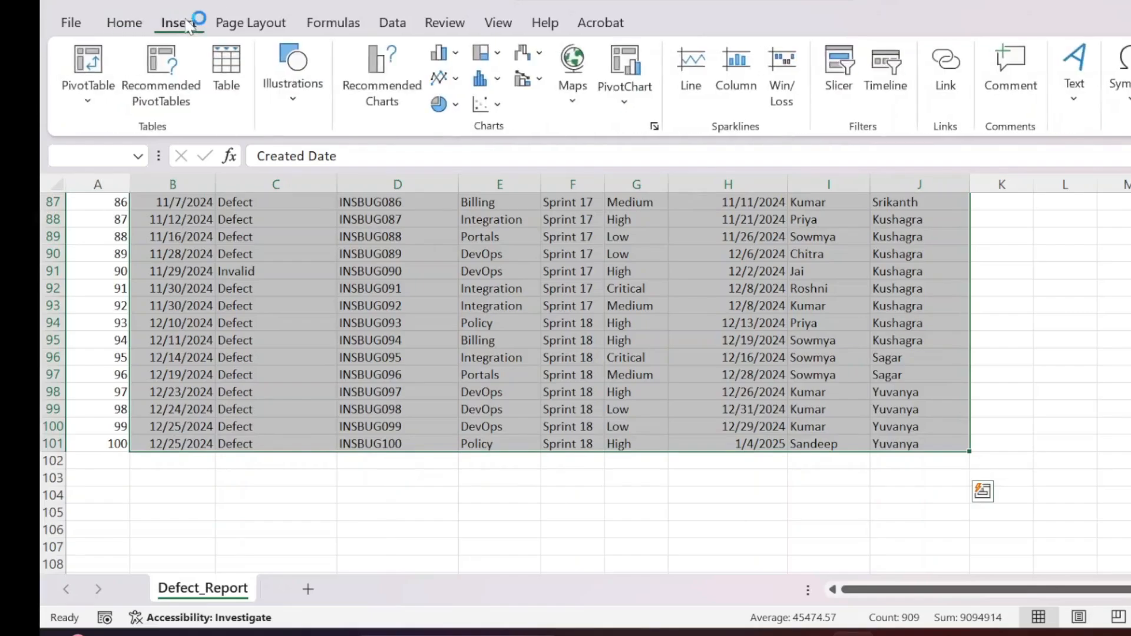
pyautogui.click(636, 109)
pyautogui.click(652, 131)
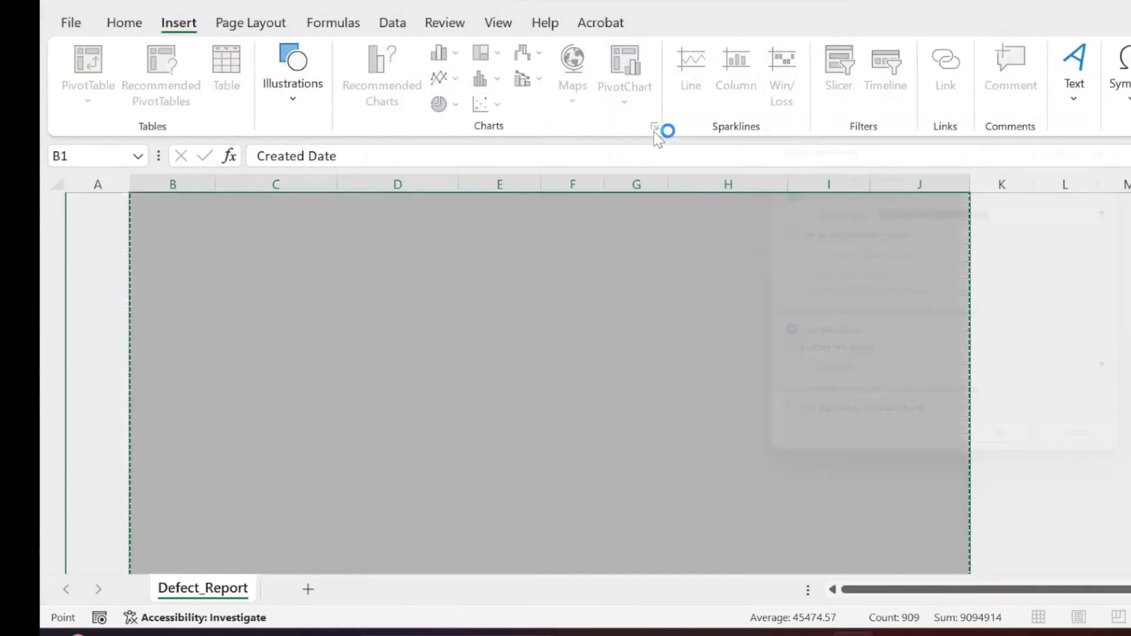
pyautogui.click(1016, 462)
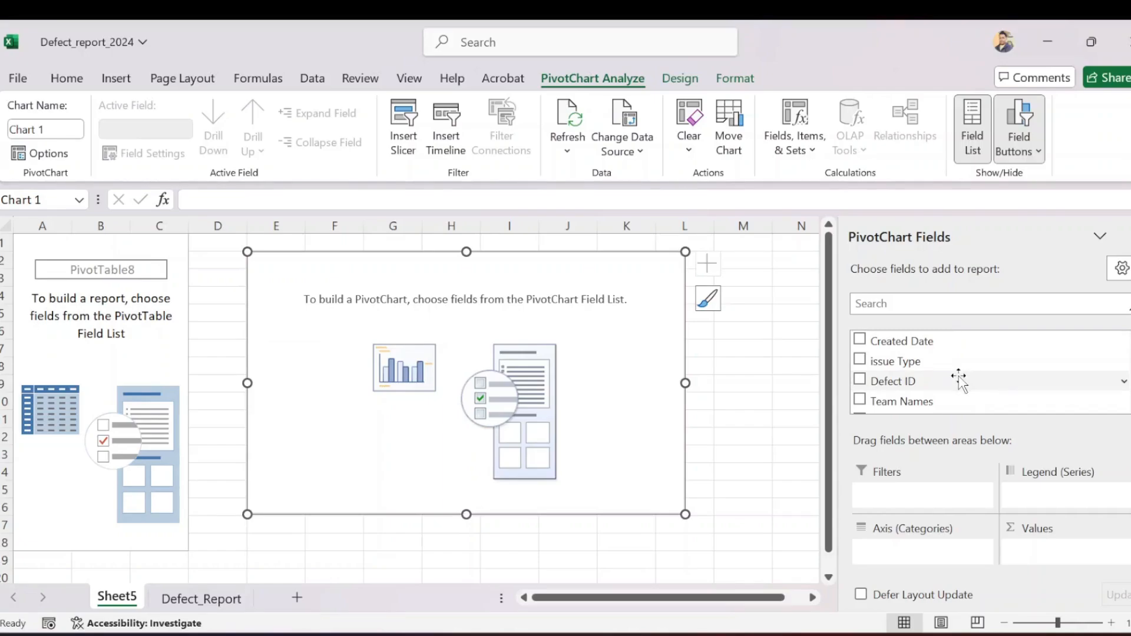
# Set up the PivotChart with the count of Defect ID as values and Sprint No. as the axis category
pyautogui.moveTo(934, 386); pyautogui.dragTo(1080, 555)
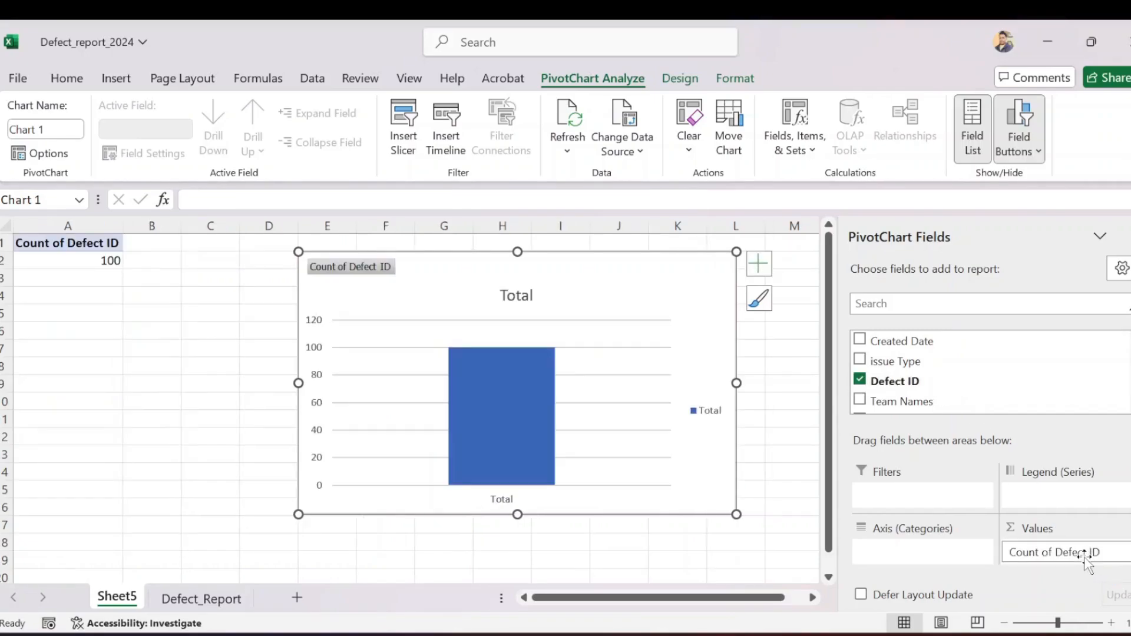
pyautogui.scroll(-2, 973, 386)
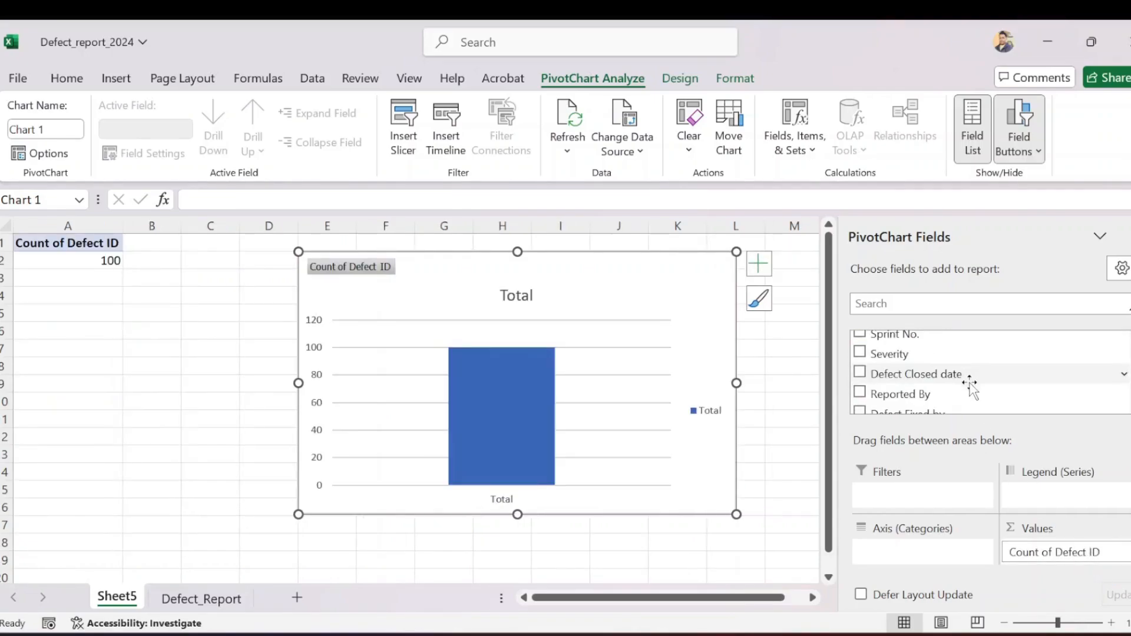
pyautogui.moveTo(894, 334); pyautogui.dragTo(916, 552)
# Place the chart, slightly reduced in size, over cell A1 and title it "Defect reported in each Sprint"
pyautogui.moveTo(466, 275); pyautogui.dragTo(152, 256)
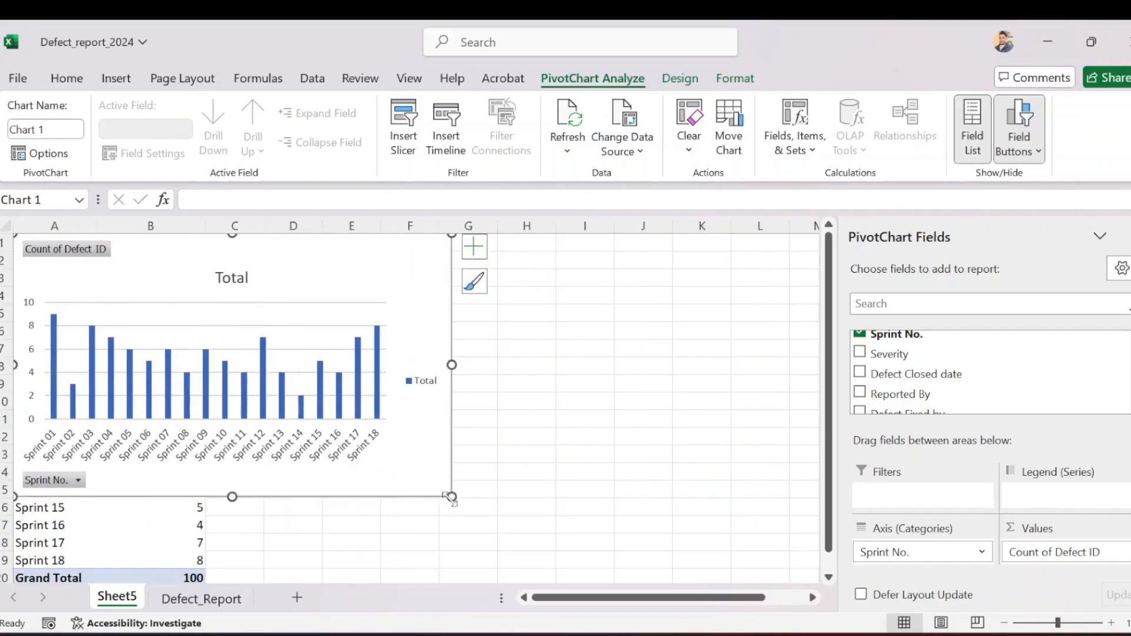
pyautogui.moveTo(452, 497)
pyautogui.mouseDown()
pyautogui.moveTo(431, 438)
pyautogui.moveTo(429, 474)
pyautogui.mouseUp()
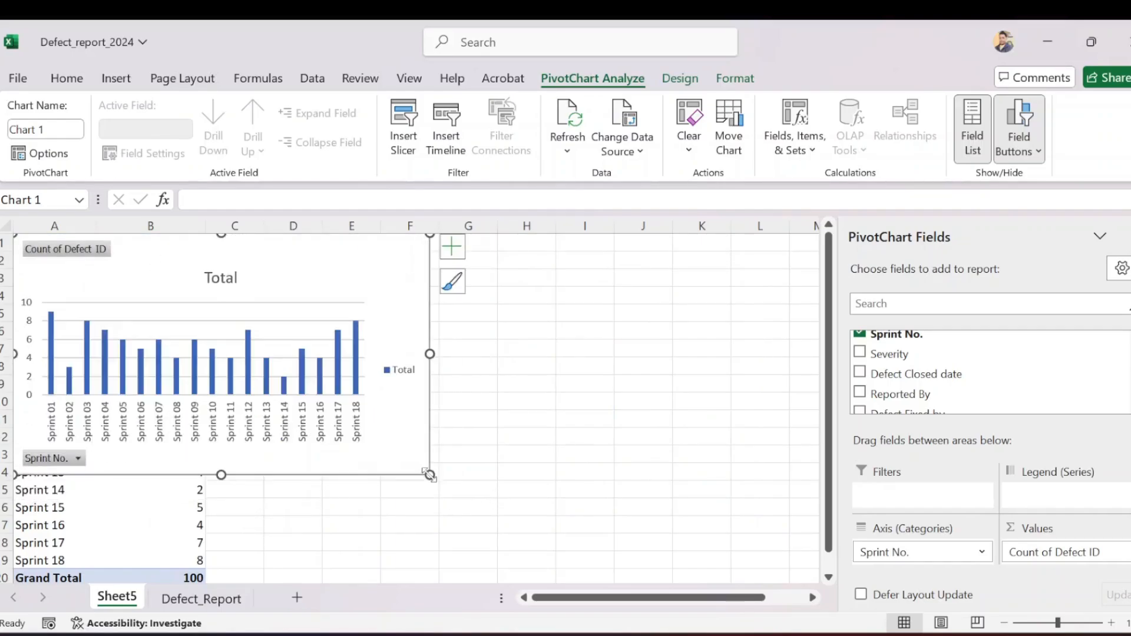
pyautogui.doubleClick(220, 282)
pyautogui.doubleClick(220, 283)
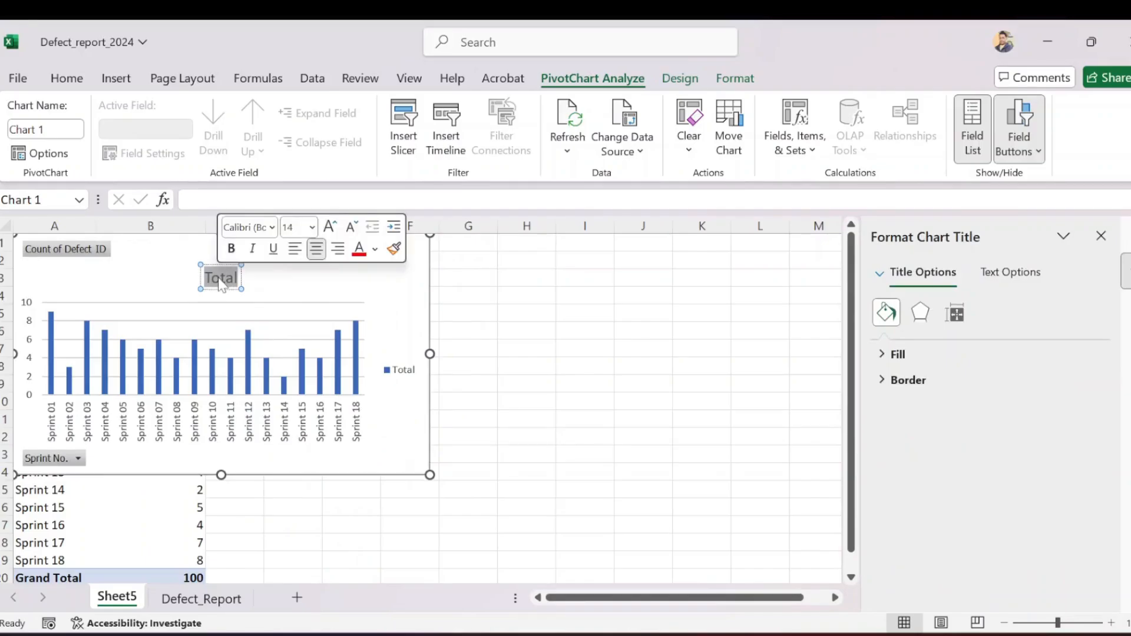
pyautogui.write('Defect re')
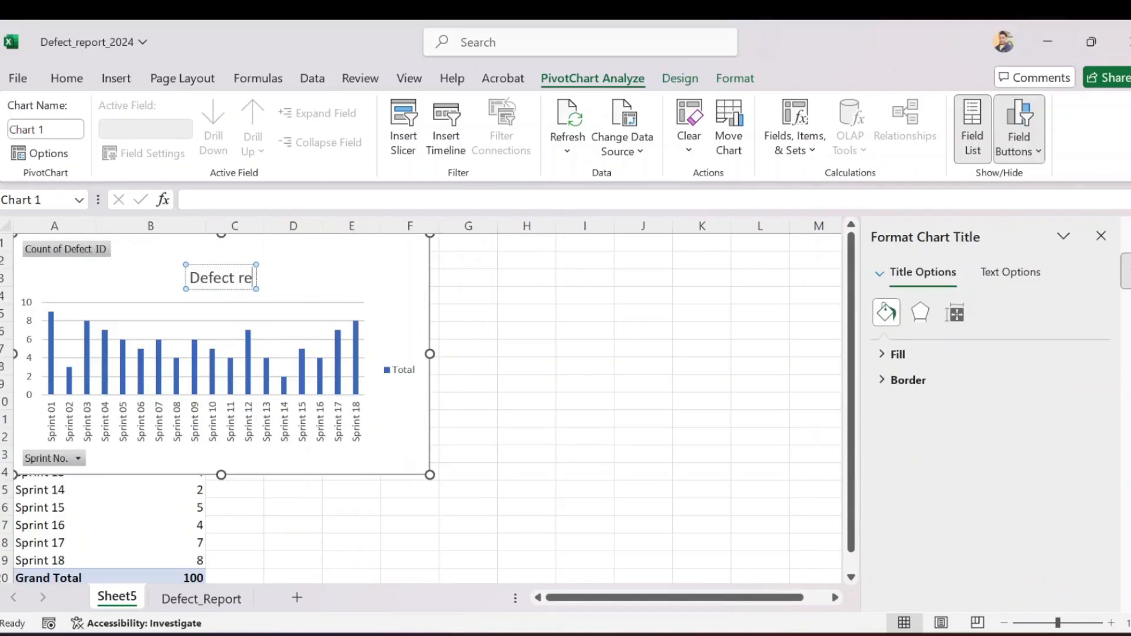
pyautogui.write('ported in e')
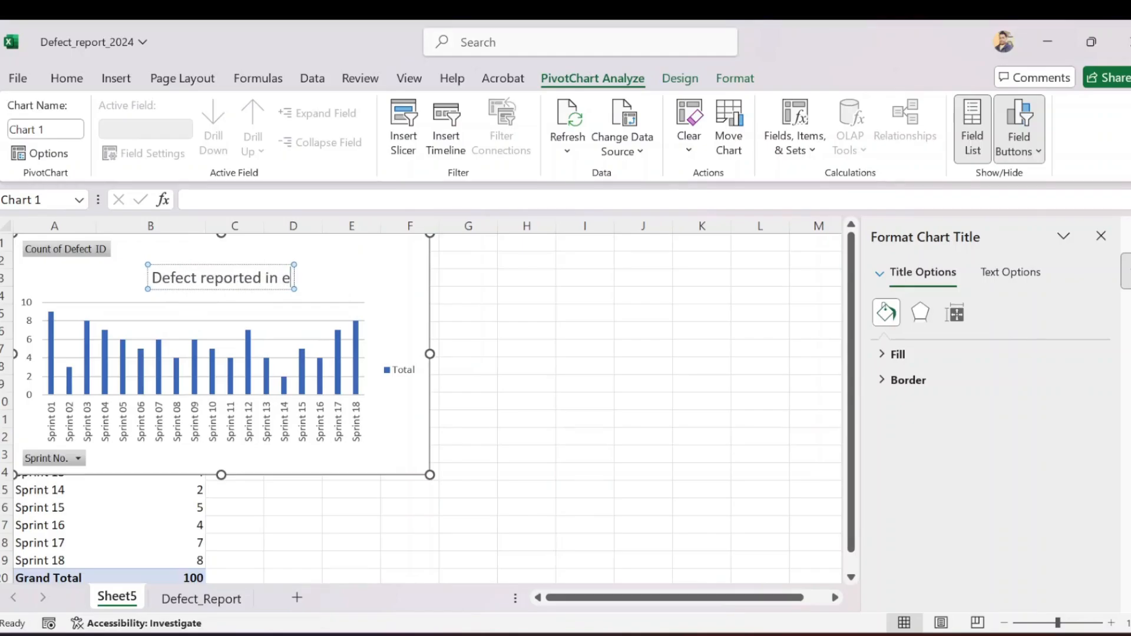
pyautogui.write('ach Sprint')
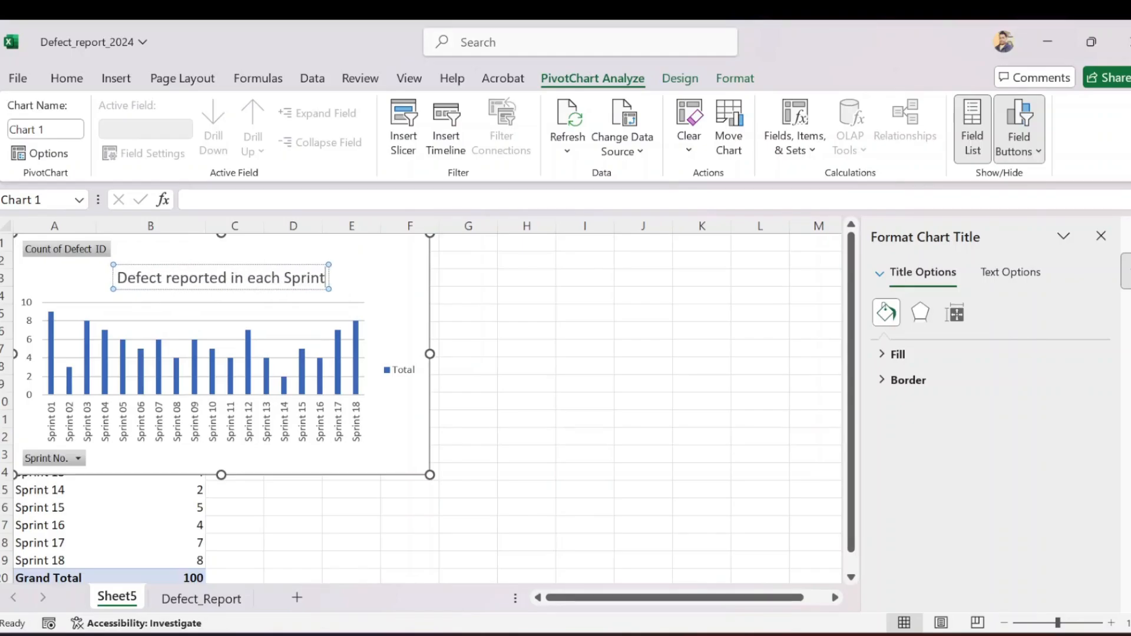
pyautogui.click(531, 309)
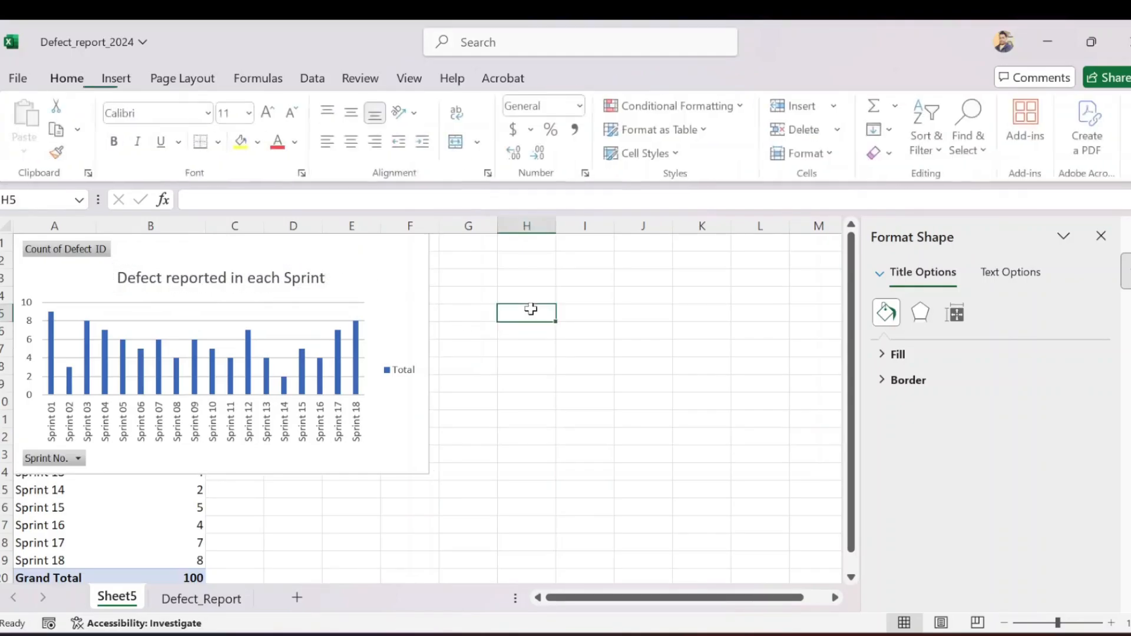
# Insert a second PivotChart from the selected Defect_Report data, located on the existing Sheet5 at cell G2
pyautogui.click(207, 599)
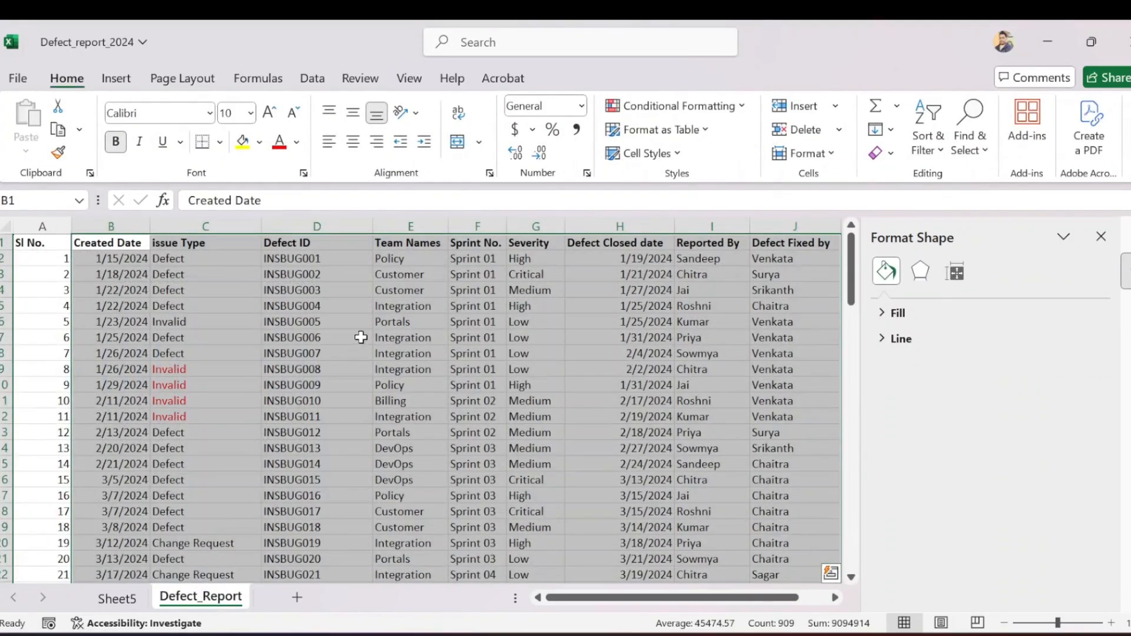
pyautogui.click(120, 78)
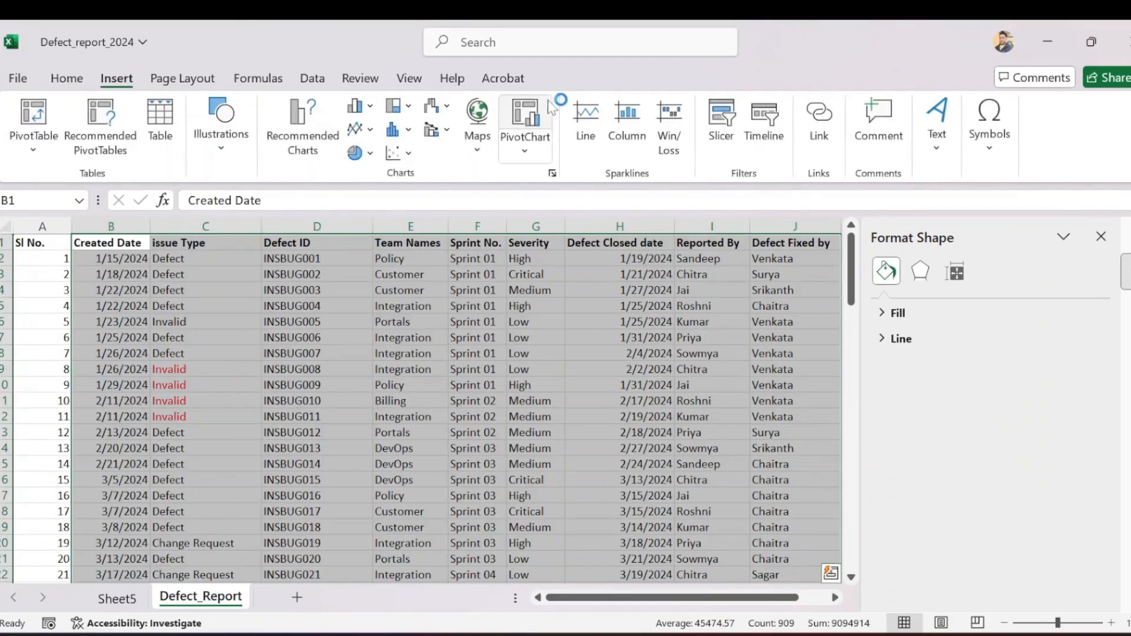
pyautogui.click(524, 153)
pyautogui.click(549, 183)
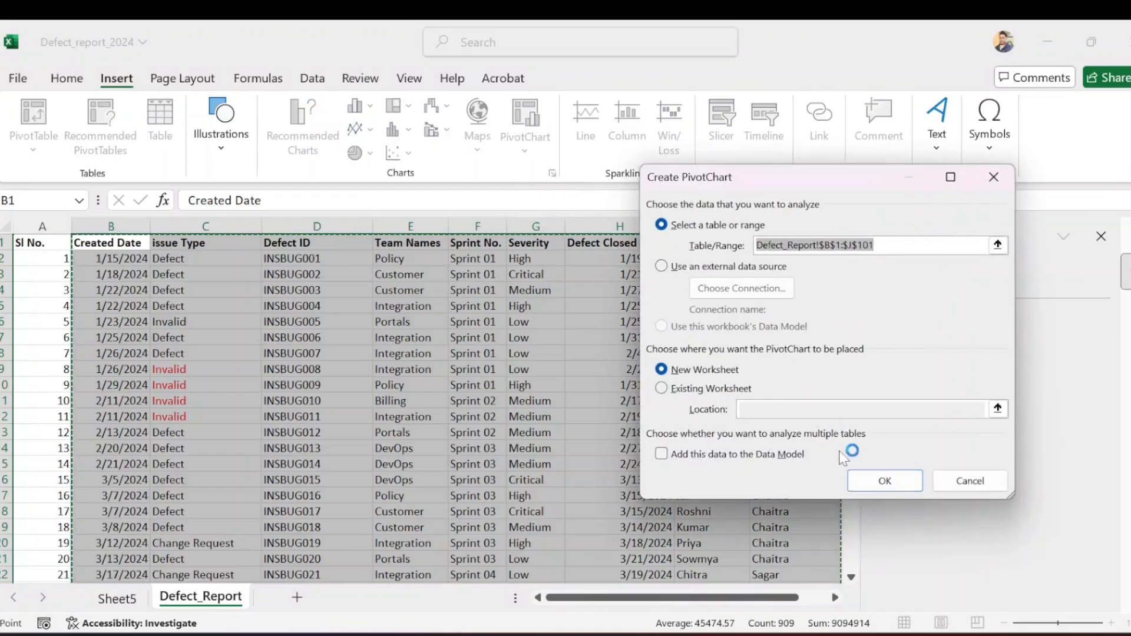
pyautogui.click(661, 389)
pyautogui.click(117, 598)
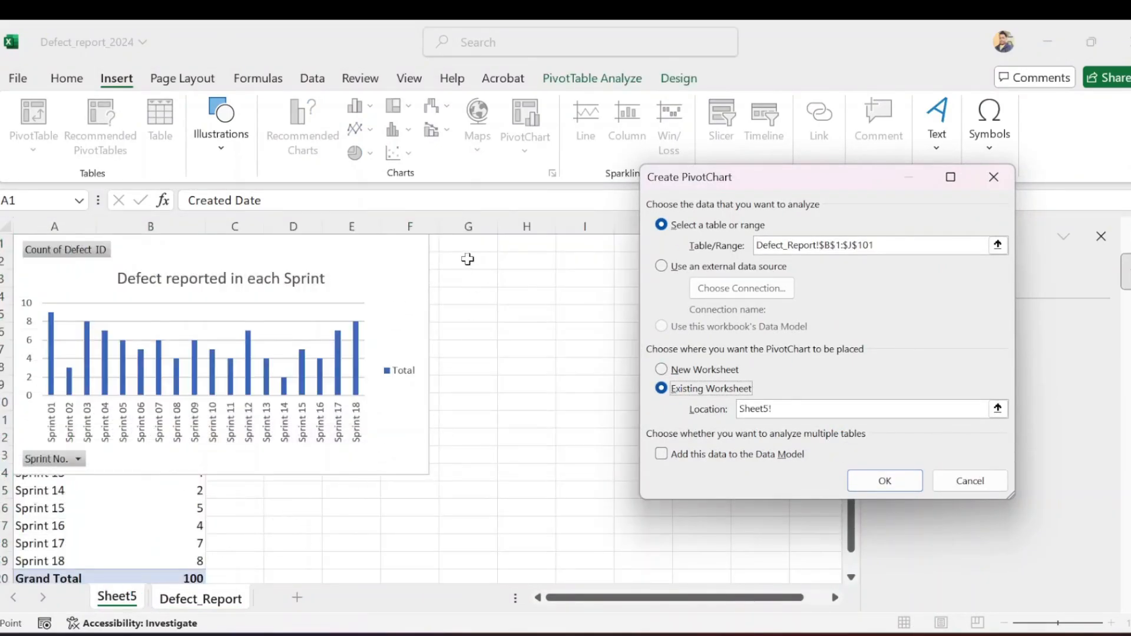
pyautogui.click(468, 259)
pyautogui.click(884, 479)
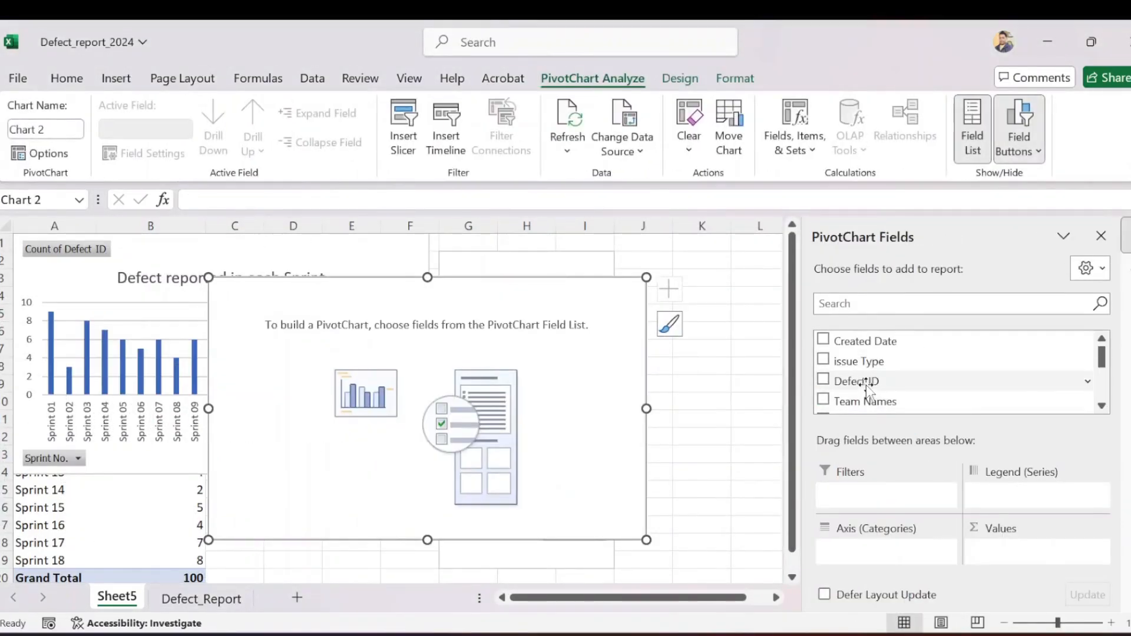
# Set up the new PivotChart with the count of Defect ID as values and Reported By as the axis category
pyautogui.moveTo(867, 383); pyautogui.dragTo(1030, 554)
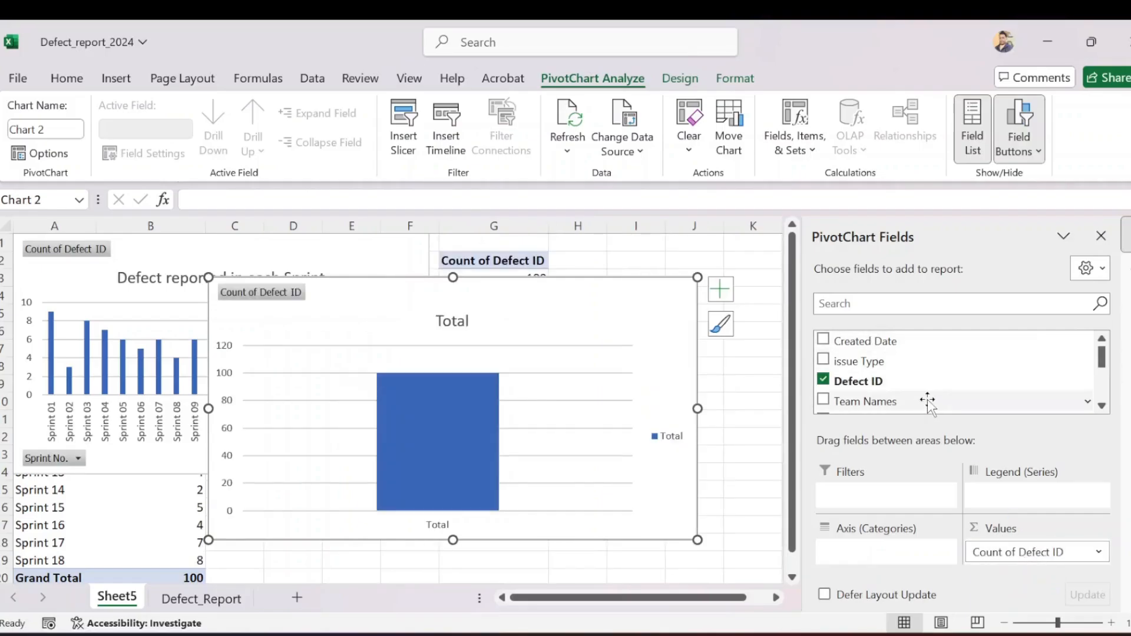
pyautogui.scroll(-5, 927, 401)
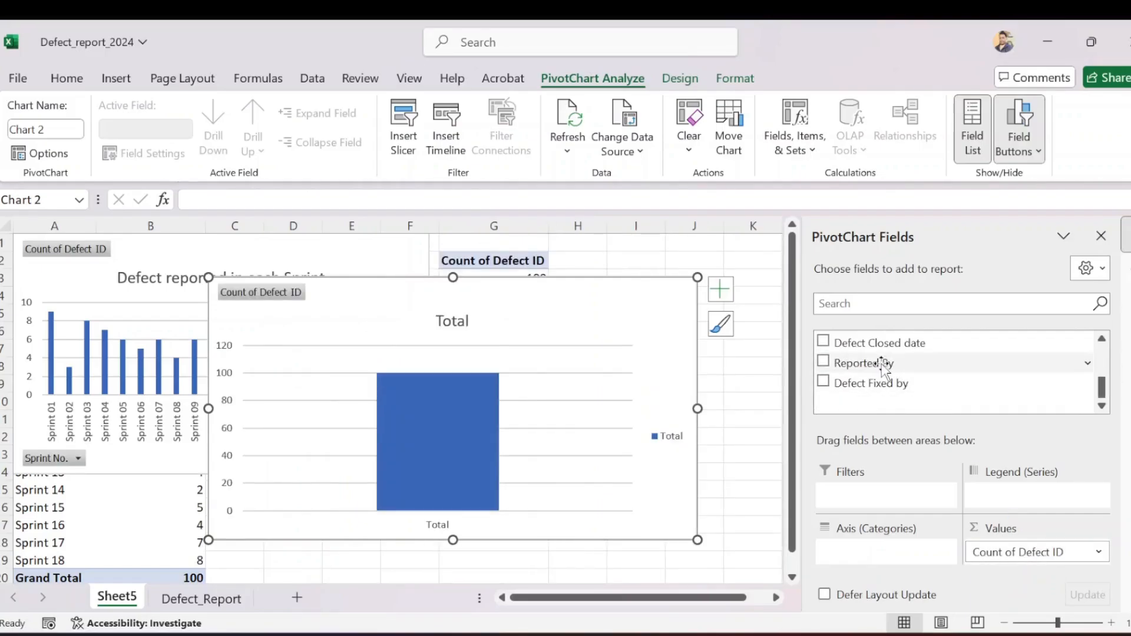
pyautogui.moveTo(884, 365); pyautogui.dragTo(899, 552)
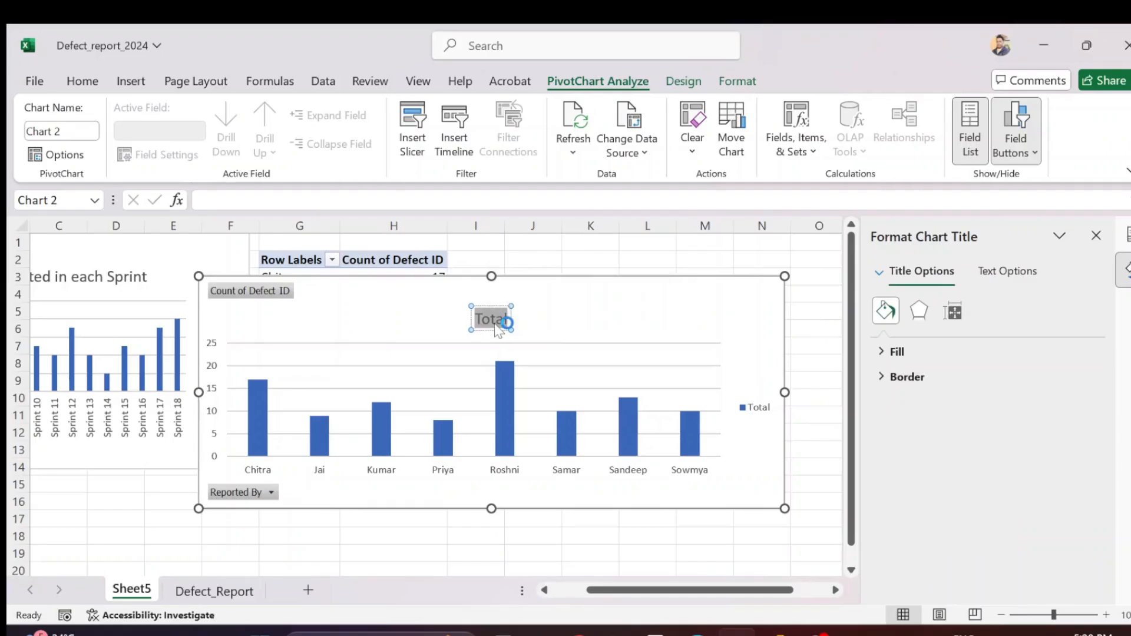
# Title the second chart "Defect reported by each QA" and remove its legend
pyautogui.write('Defect rep')
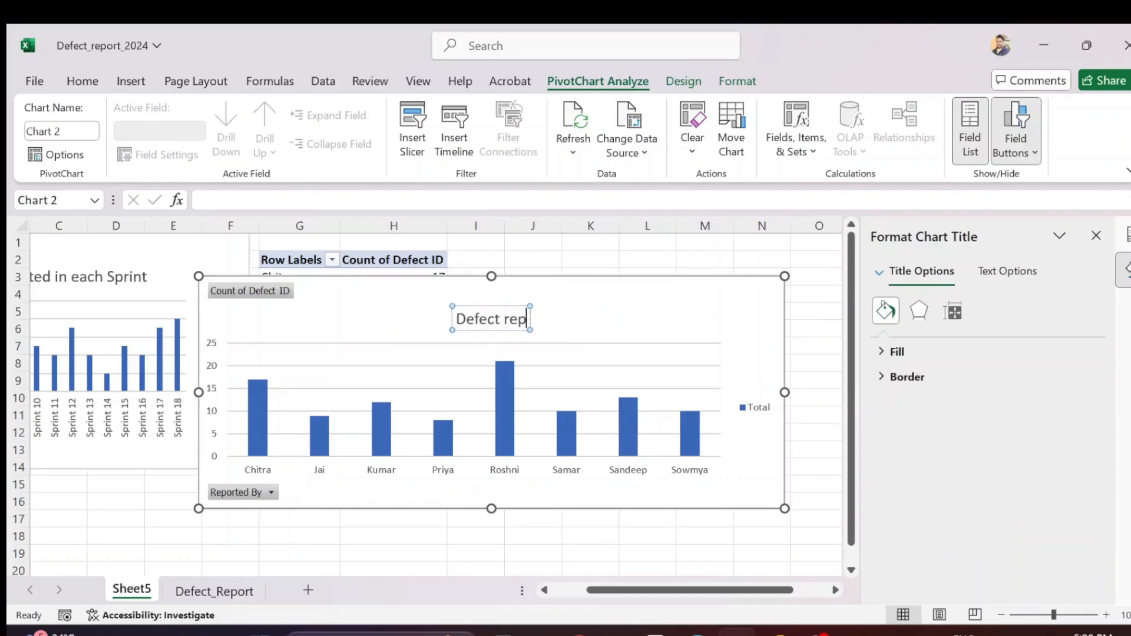
pyautogui.write('orted by')
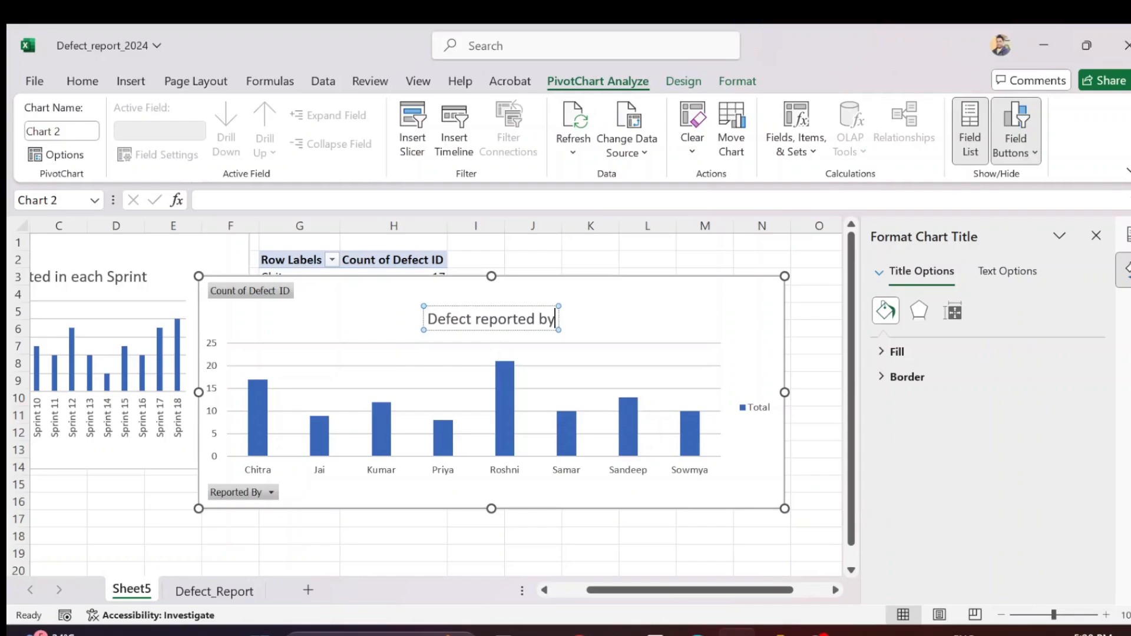
pyautogui.write(' each QA')
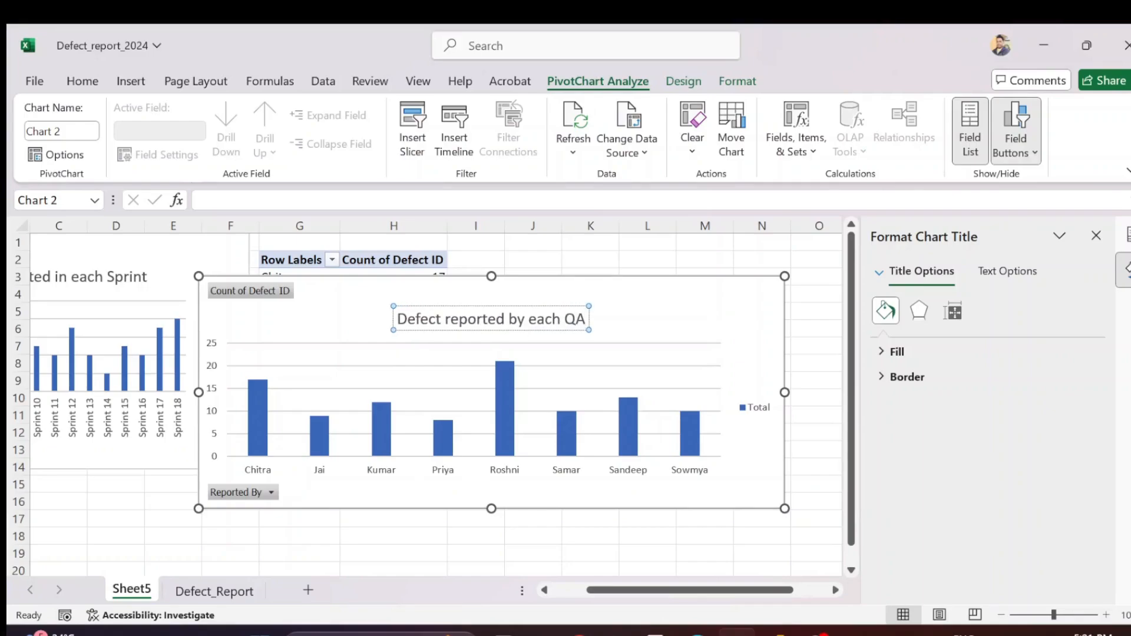
pyautogui.click(765, 412)
pyautogui.press('Delete')
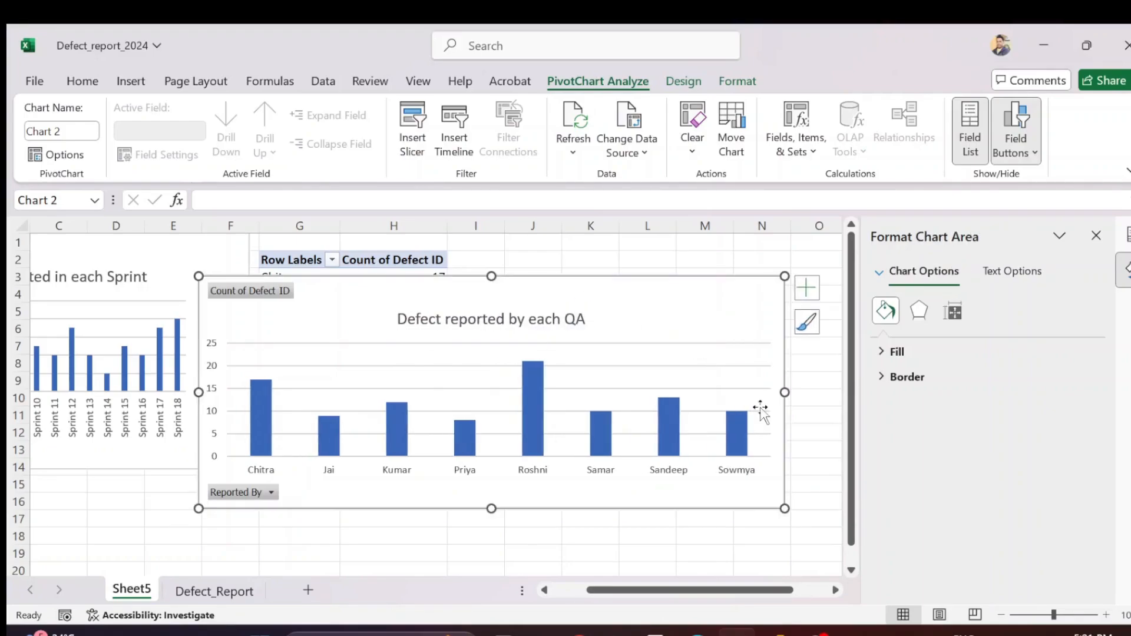
# Shrink the QA chart and place it beside the Sprint chart from cell G1, and remove the Sprint chart's legend
pyautogui.moveTo(785, 510); pyautogui.dragTo(669, 485)
pyautogui.moveTo(498, 299); pyautogui.dragTo(557, 257)
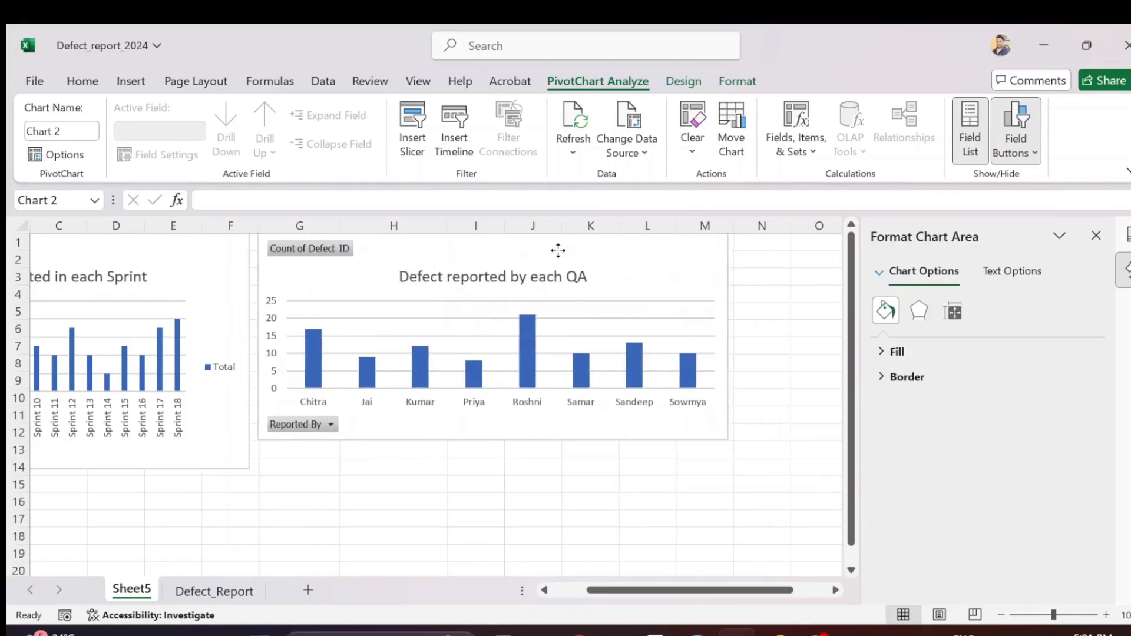
pyautogui.click(222, 369)
pyautogui.press('Delete')
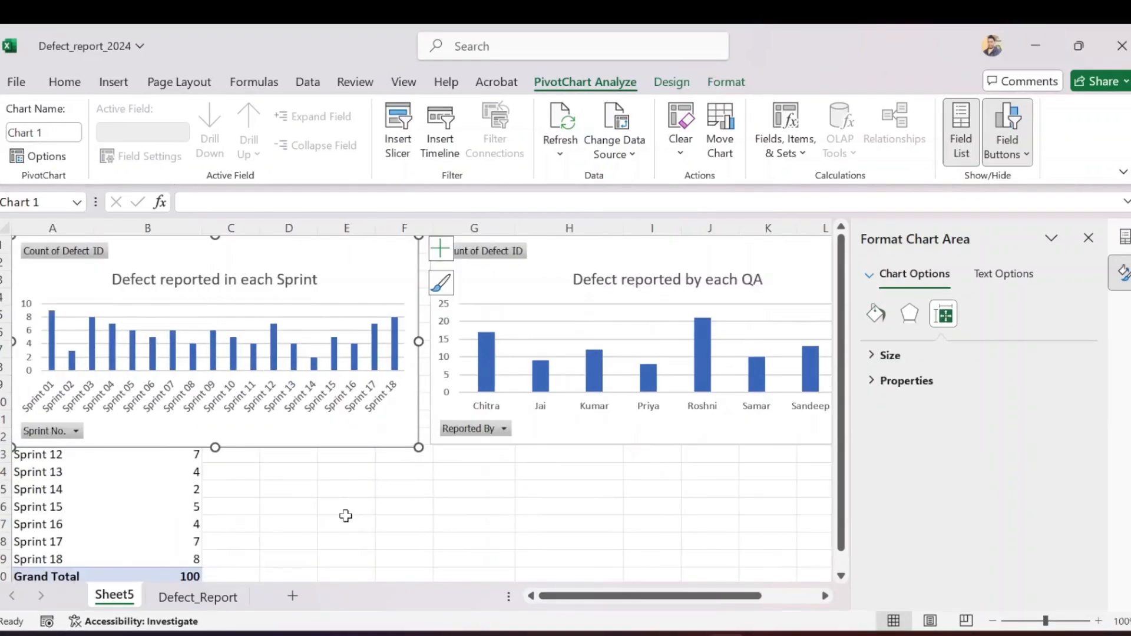
# Insert a third PivotChart from the selected Defect_Report data, located on the existing Sheet5 at cell D14
pyautogui.click(346, 516)
pyautogui.click(187, 596)
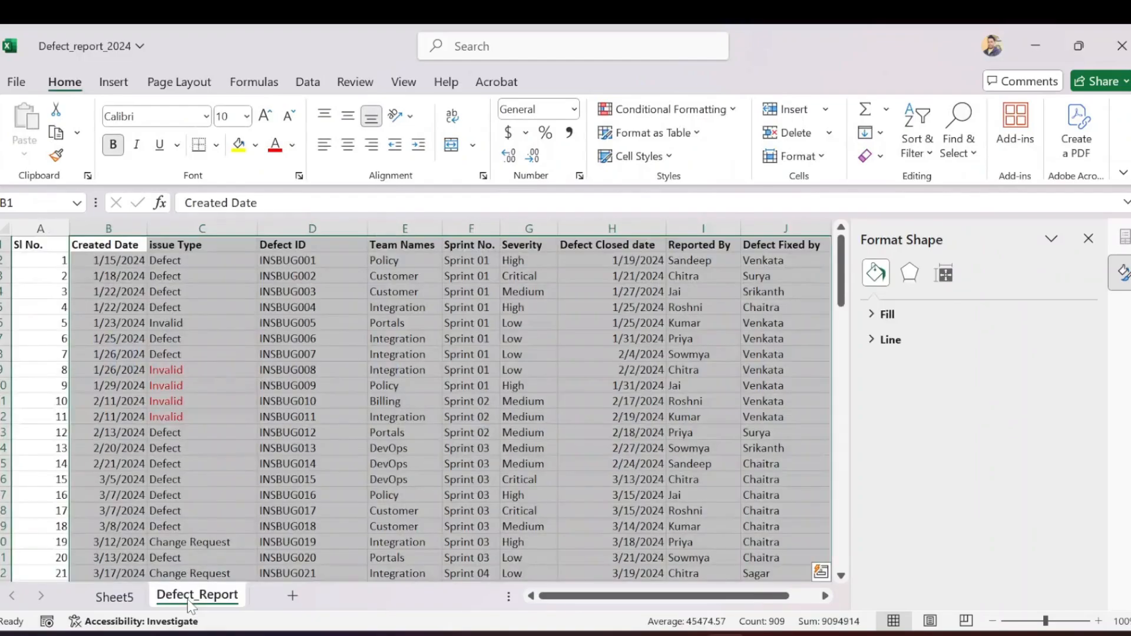
pyautogui.click(114, 81)
pyautogui.click(526, 160)
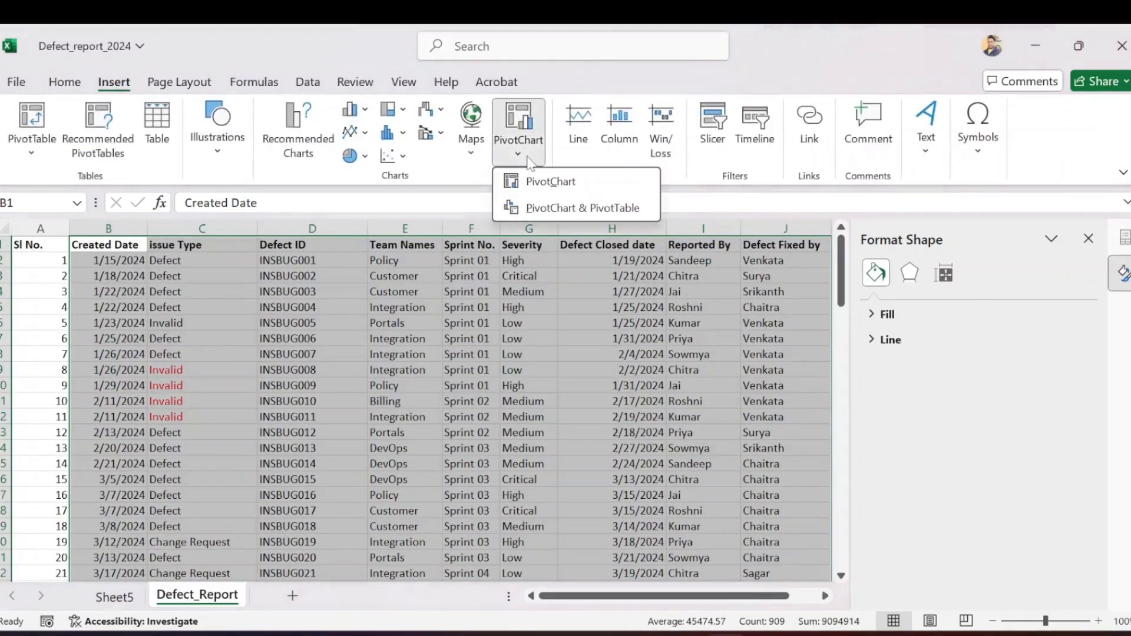
pyautogui.click(561, 183)
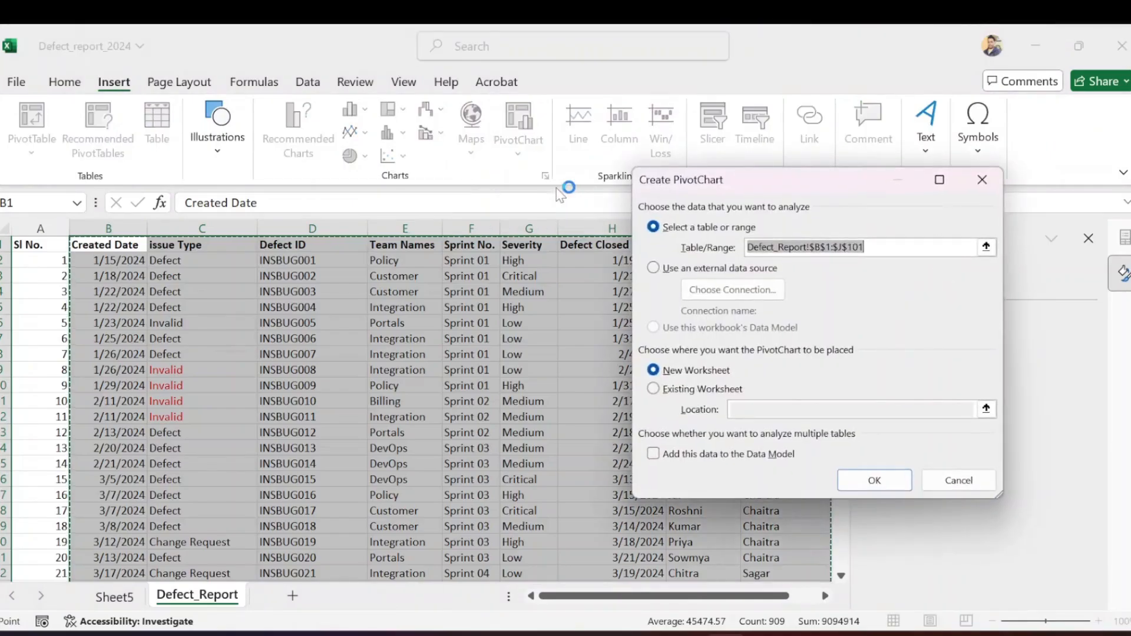
pyautogui.click(655, 389)
pyautogui.click(121, 598)
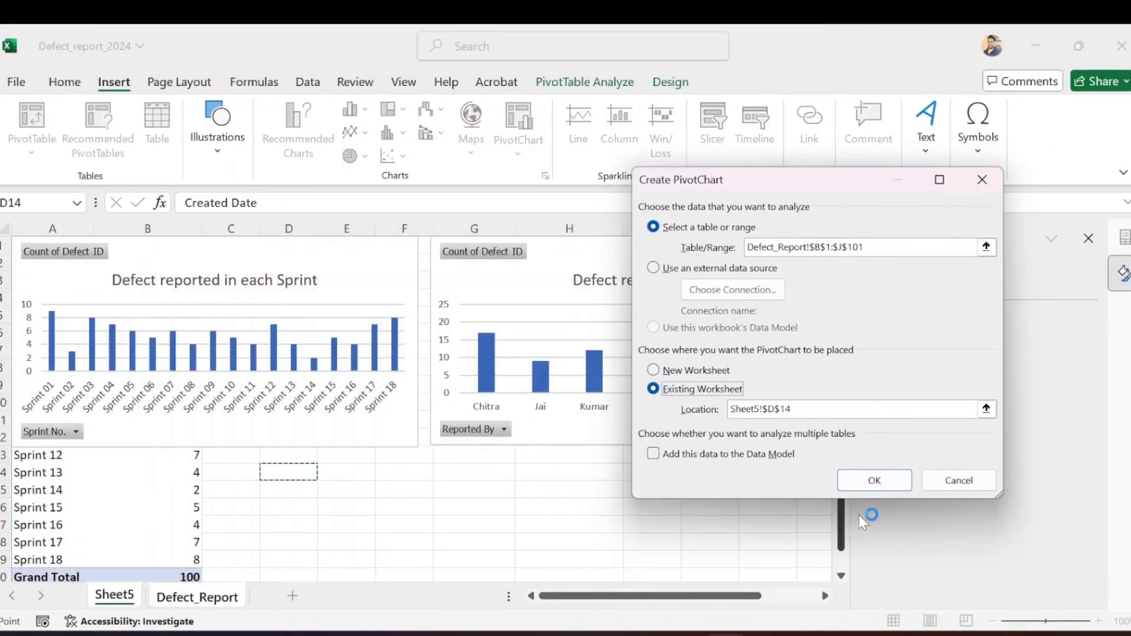
pyautogui.click(891, 482)
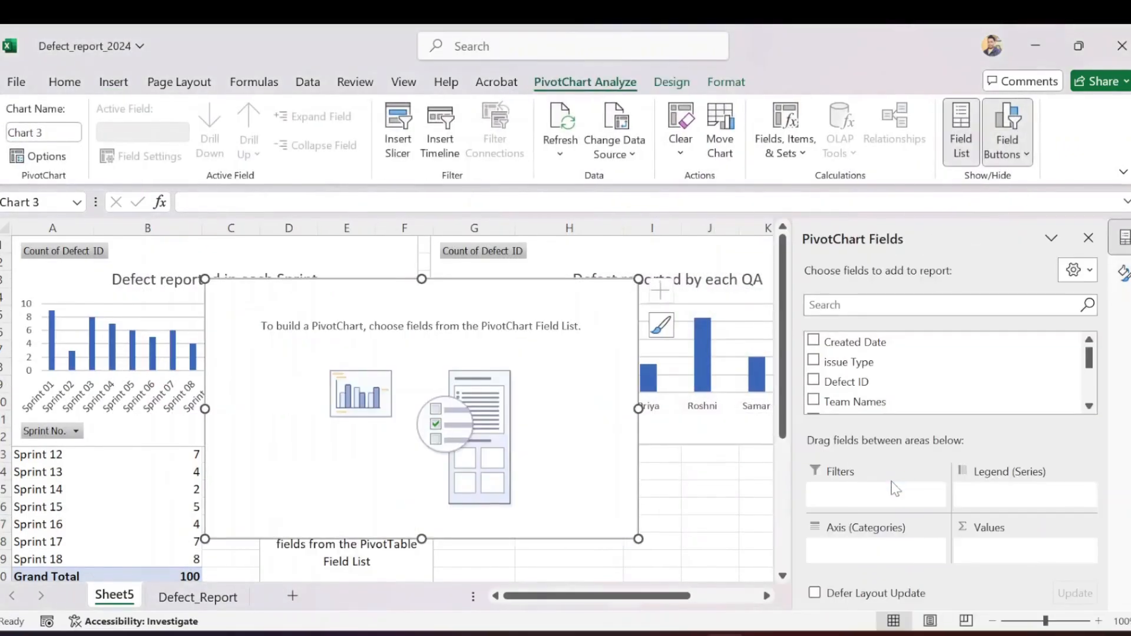
# Set up the third PivotChart with the count of Defect ID as values and Team Names as the axis category
pyautogui.click(851, 383)
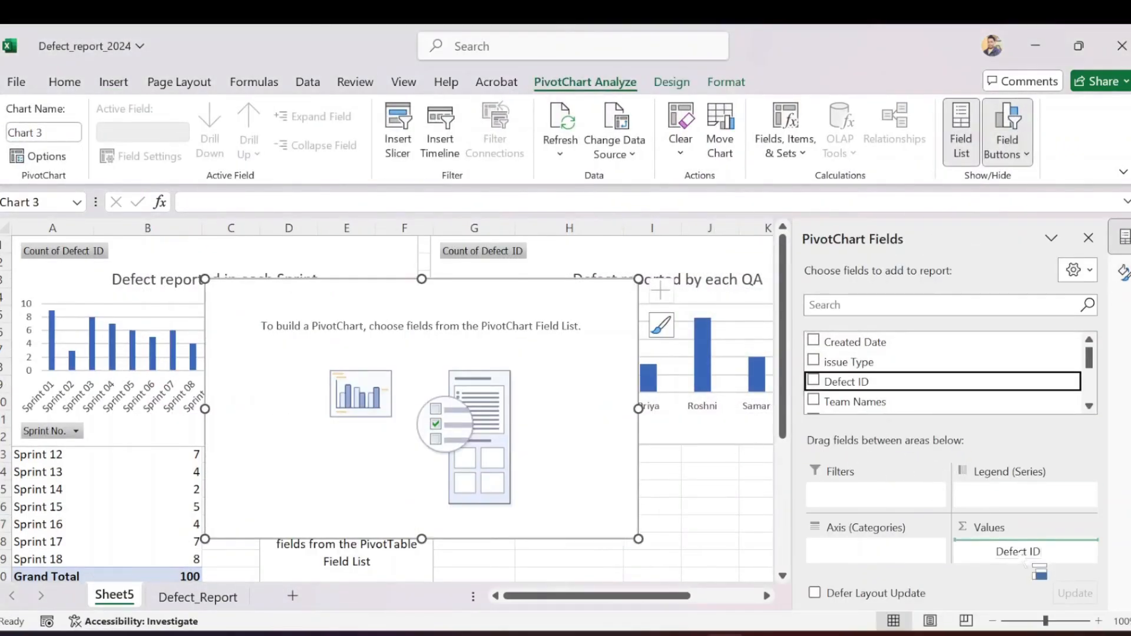
pyautogui.scroll(-2, 895, 380)
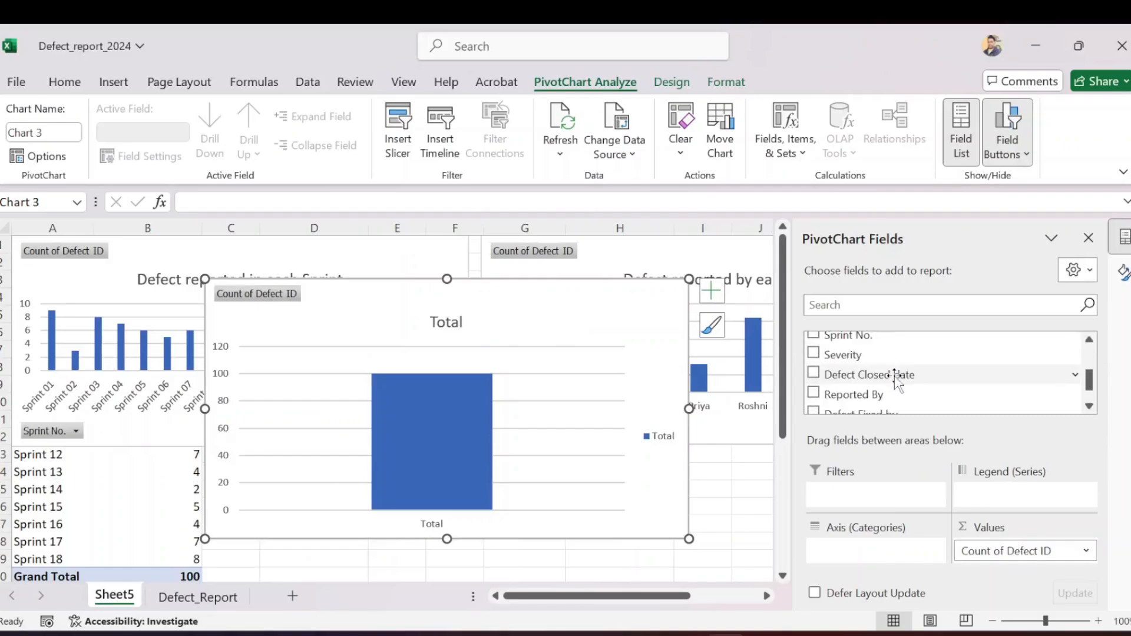
pyautogui.click(1089, 339)
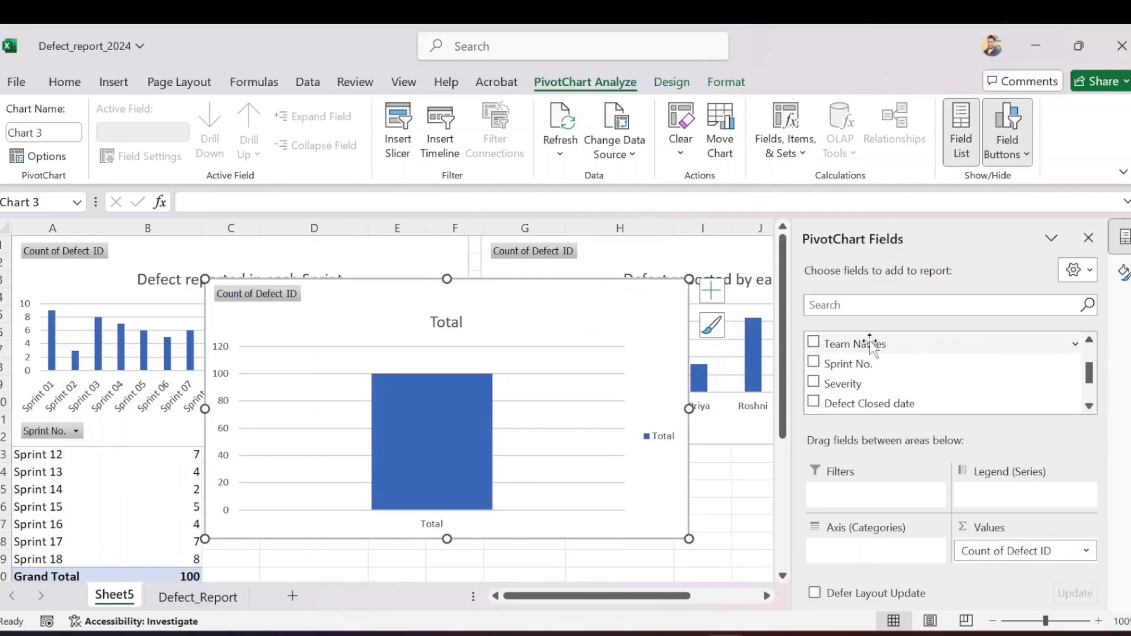
pyautogui.moveTo(872, 344); pyautogui.dragTo(902, 548)
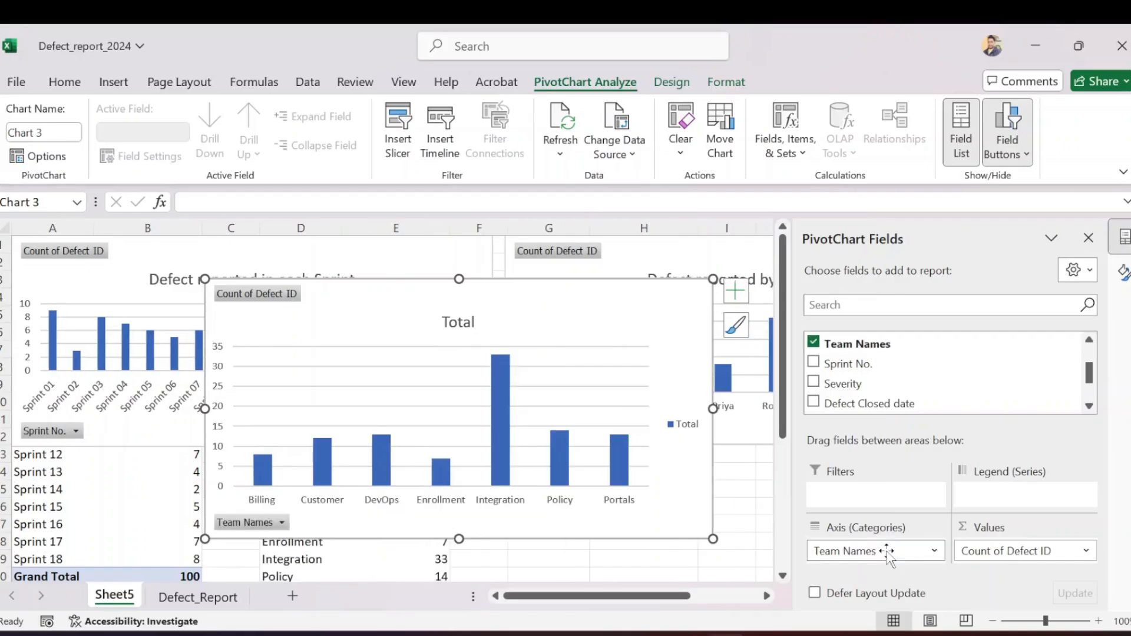
# Title the third chart "Defect reported by each team"
pyautogui.click(455, 322)
pyautogui.doubleClick(460, 324)
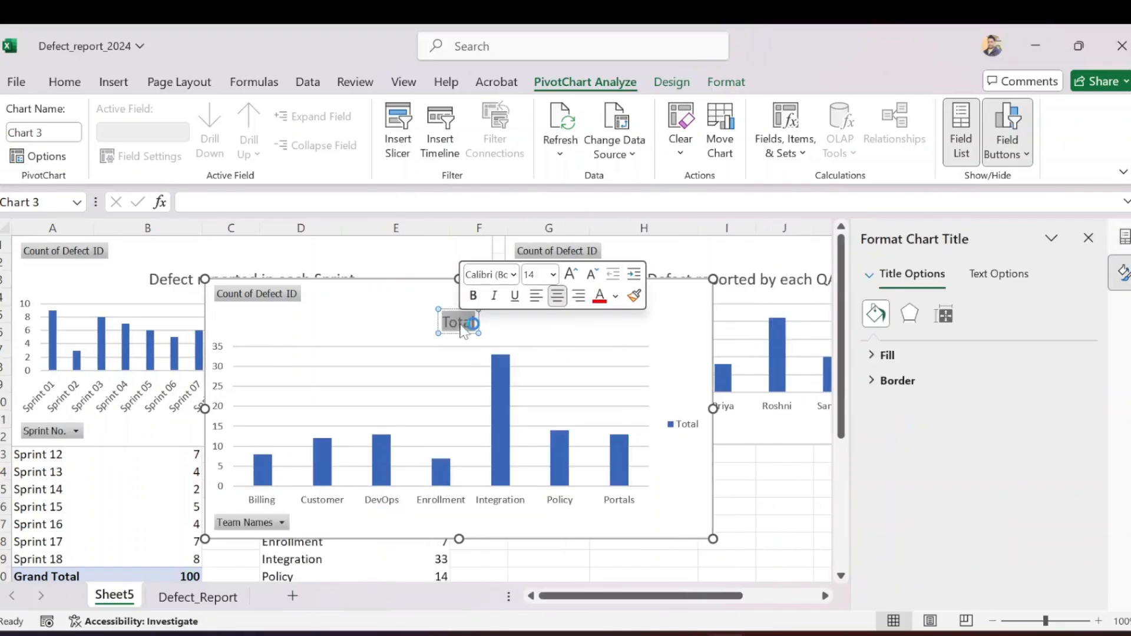
pyautogui.write('Defect')
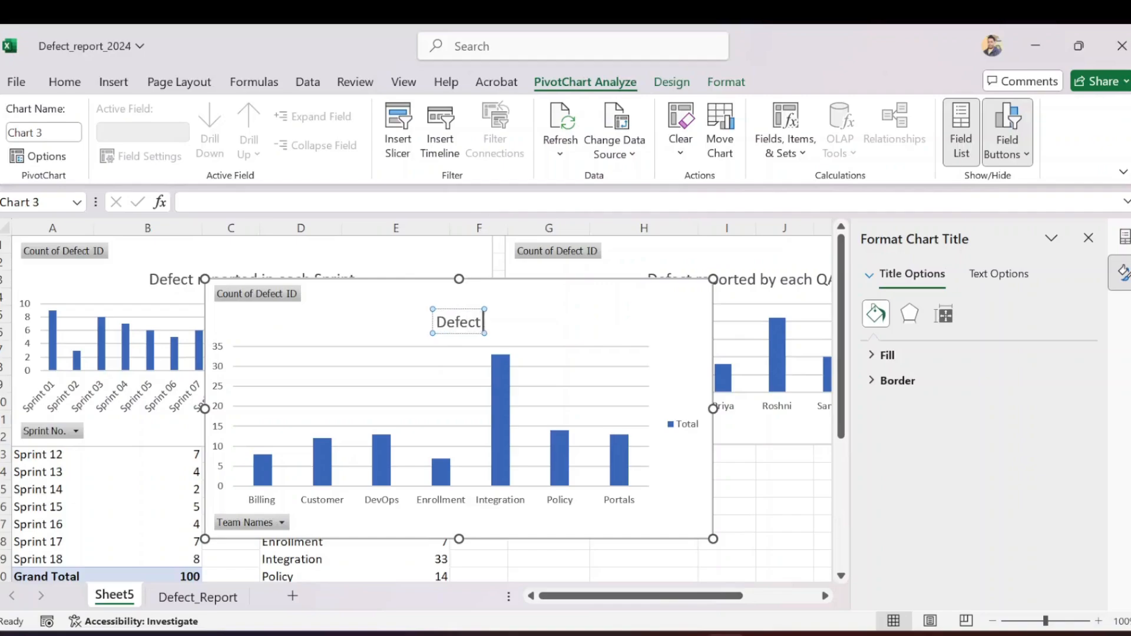
pyautogui.write(' reporte')
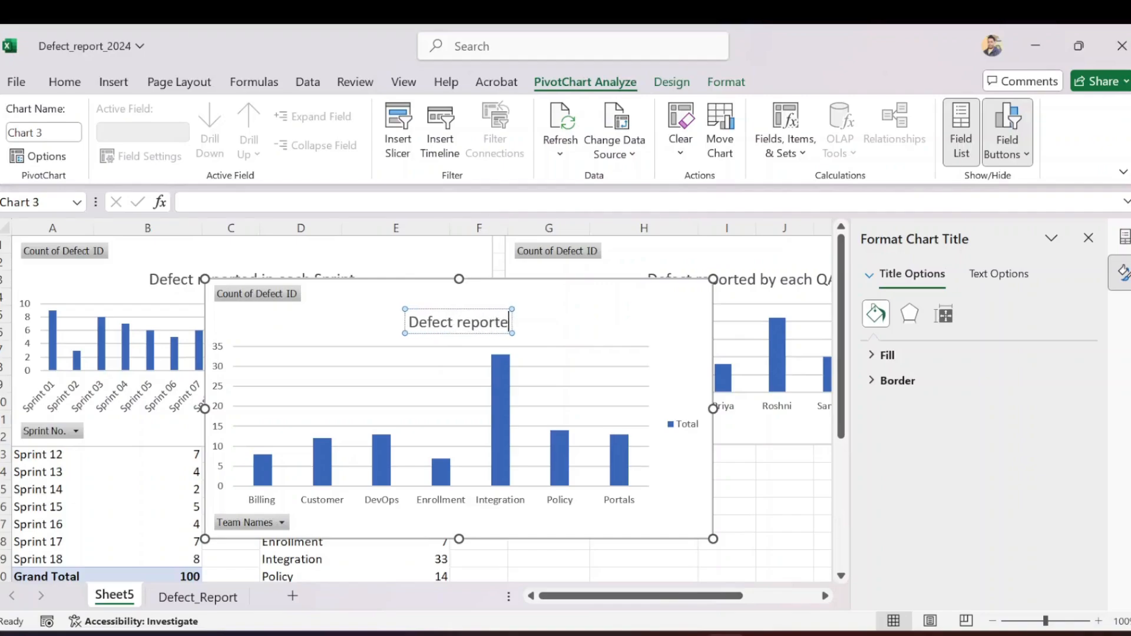
pyautogui.write('d by each')
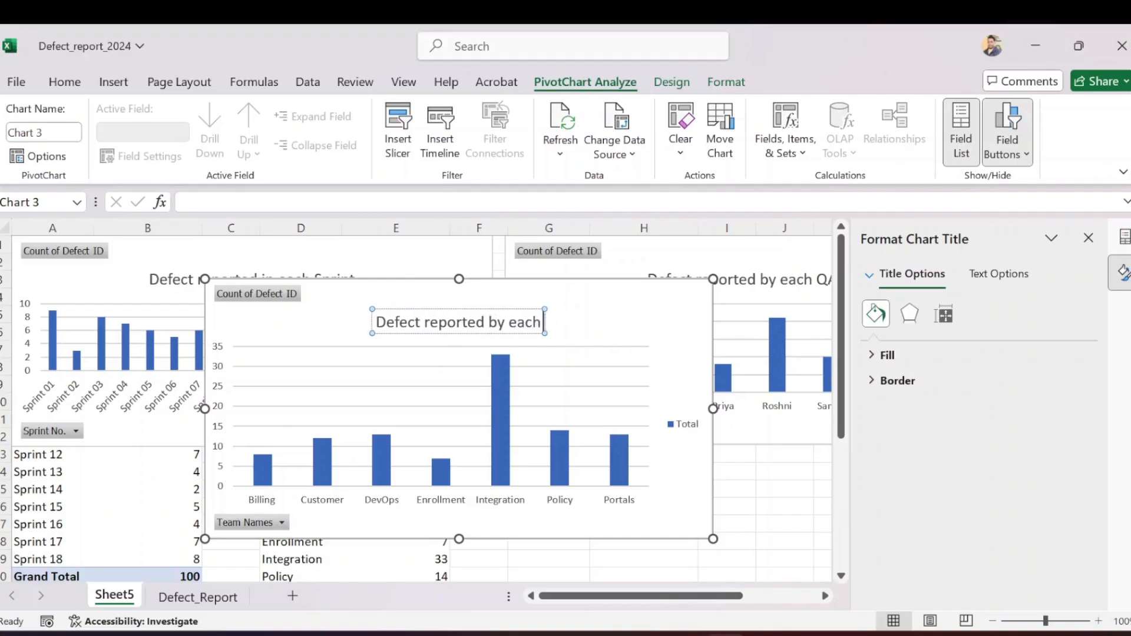
pyautogui.write(' team')
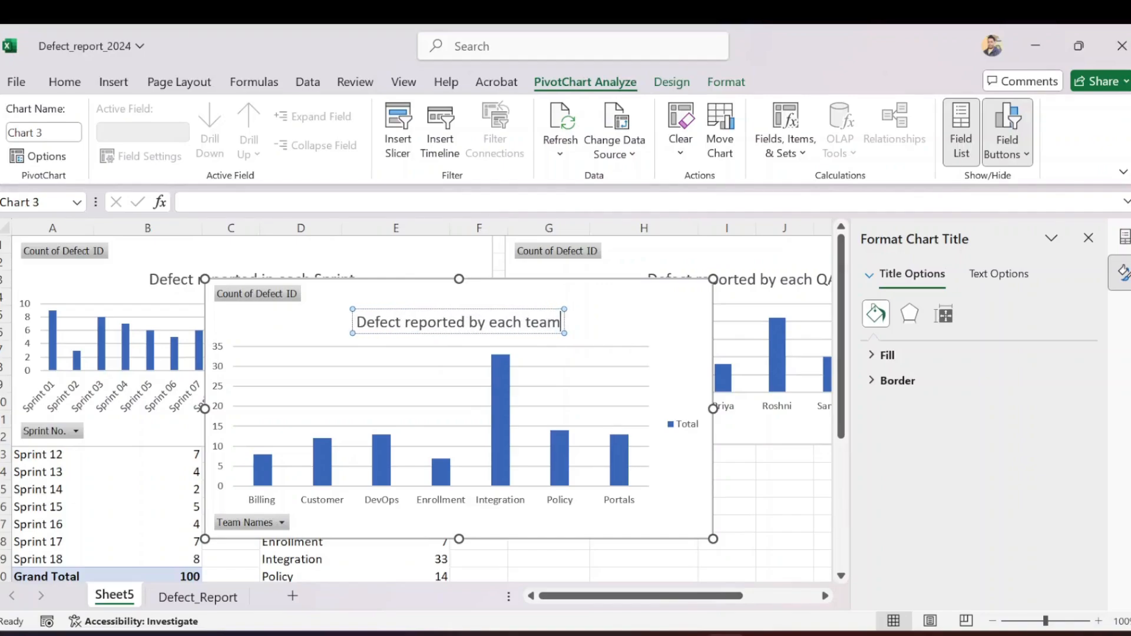
pyautogui.click(641, 322)
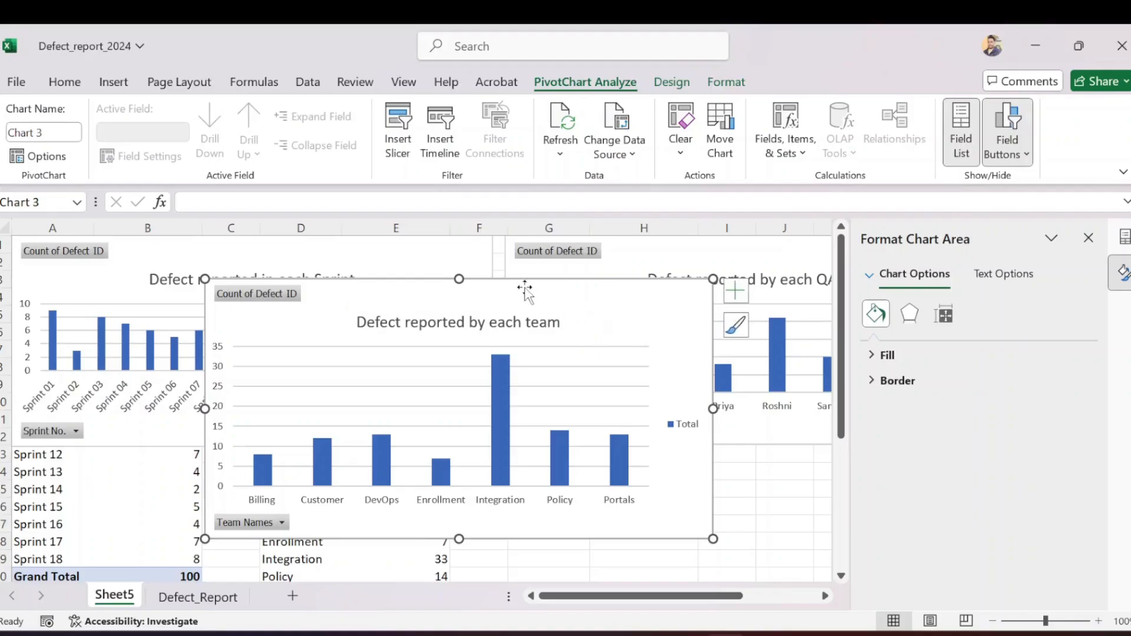
# Reposition the team chart so it lies over the Sprint chart, and close the chart formatting pane
pyautogui.moveTo(529, 296); pyautogui.dragTo(337, 407)
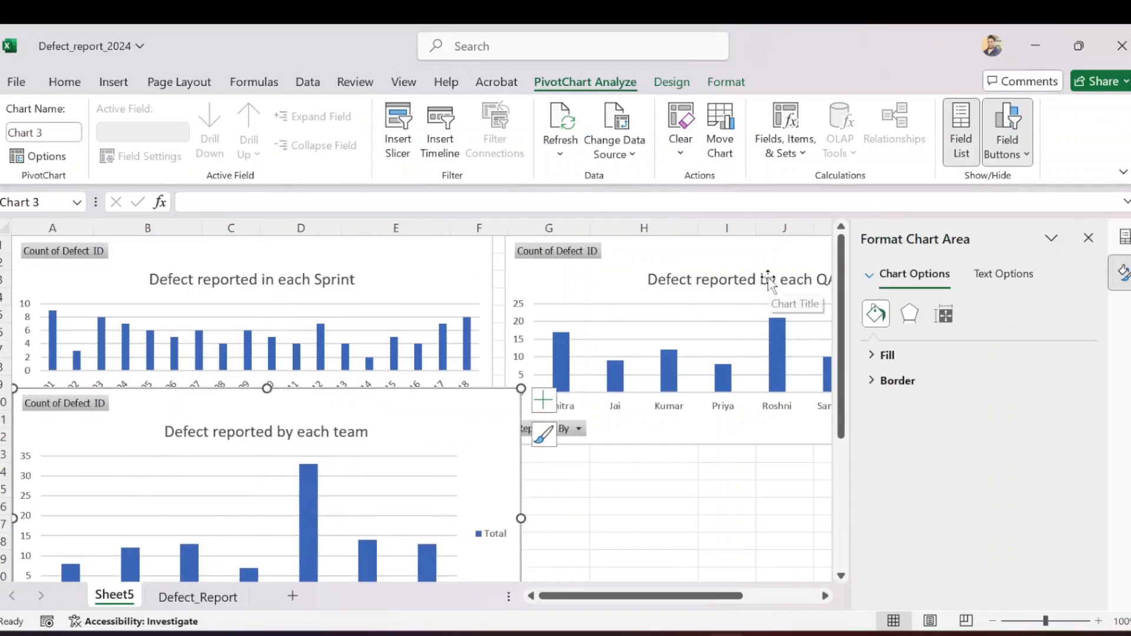
pyautogui.click(1089, 237)
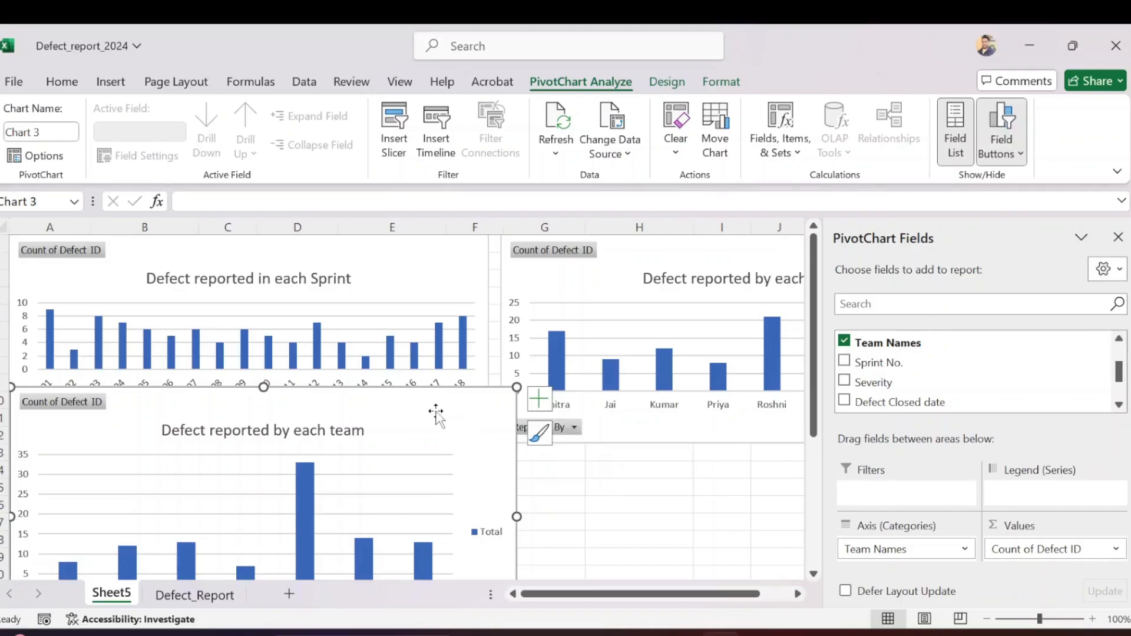
pyautogui.moveTo(434, 409)
pyautogui.mouseDown()
pyautogui.moveTo(457, 330)
pyautogui.moveTo(444, 284)
pyautogui.moveTo(440, 397)
pyautogui.moveTo(452, 280)
pyautogui.mouseUp()
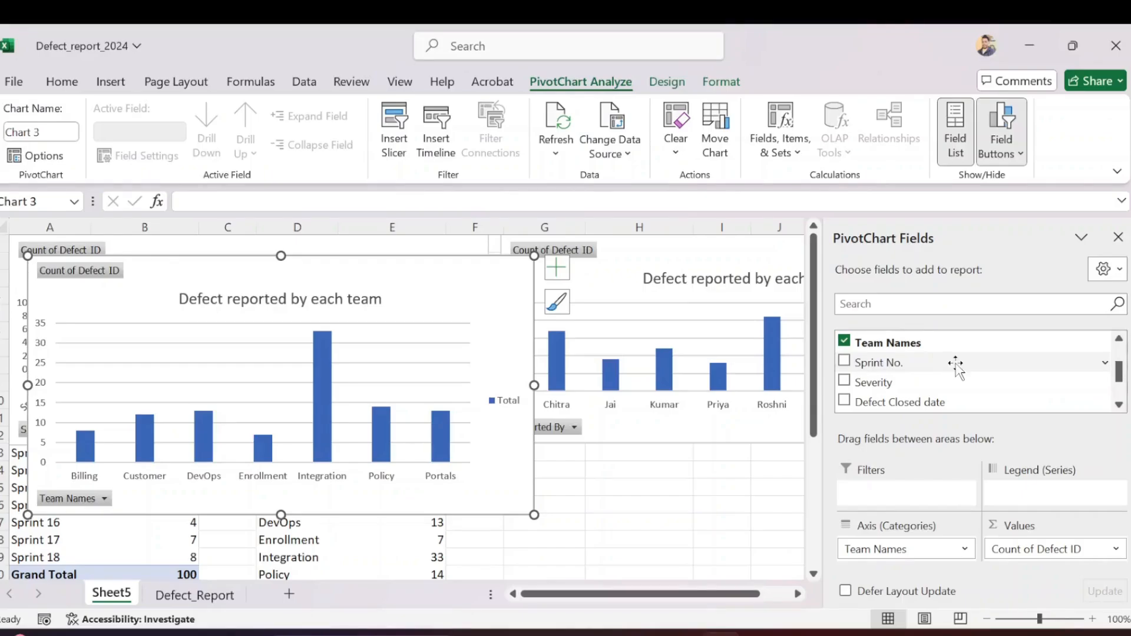
# Add a slicer for the Severity field and place it beside the team chart, over the QA chart
pyautogui.rightClick(903, 384)
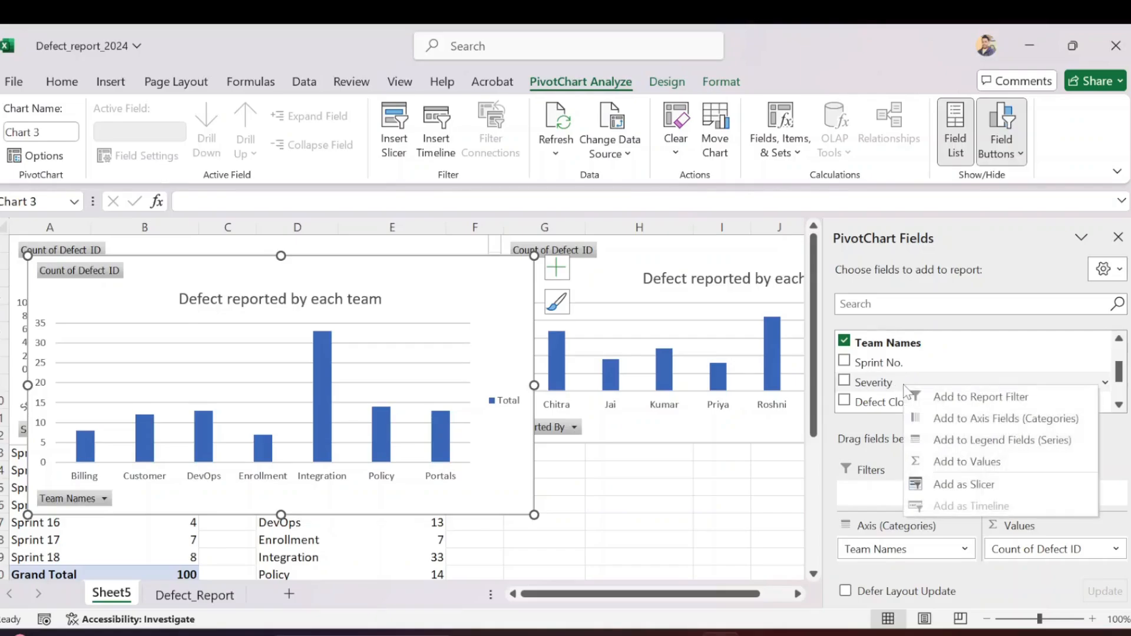
pyautogui.click(974, 485)
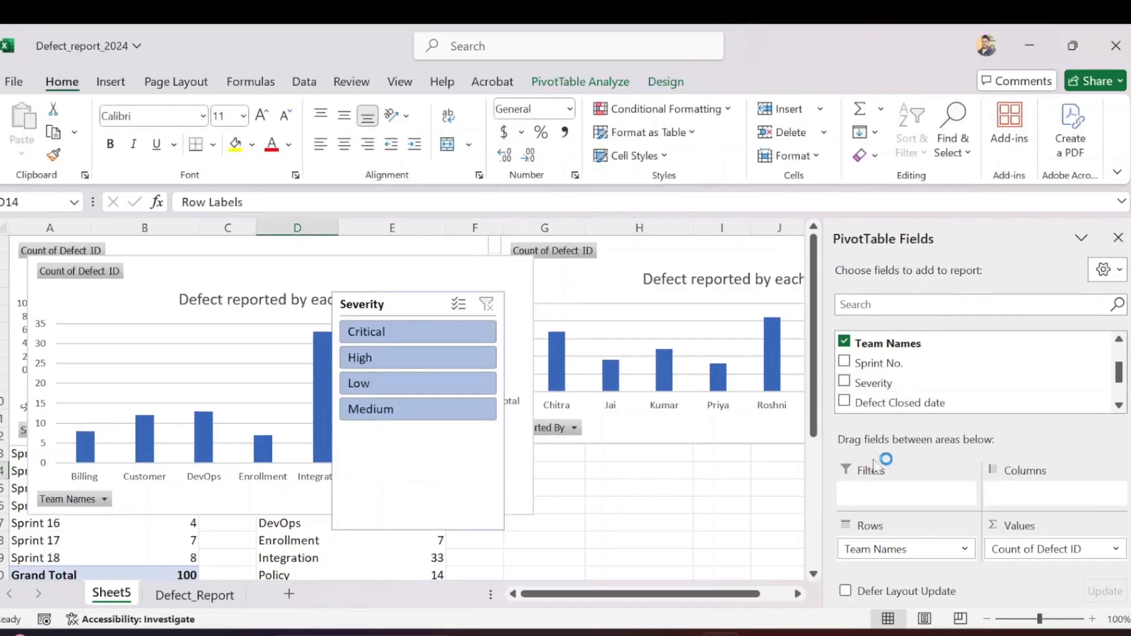
pyautogui.moveTo(377, 316); pyautogui.dragTo(636, 341)
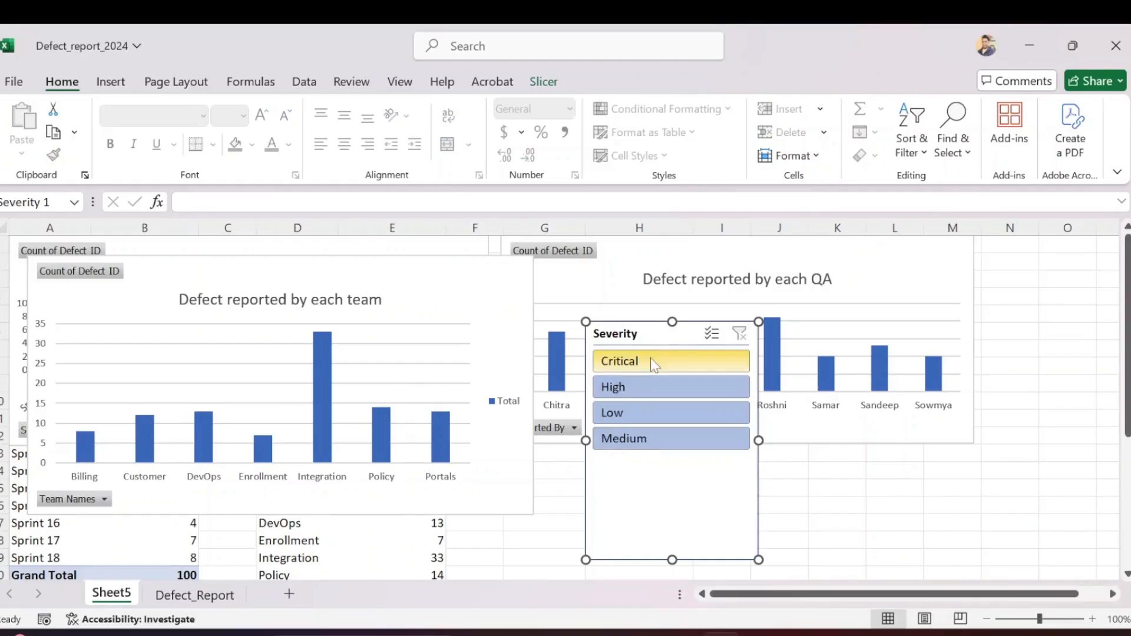
# Test the Severity slicer on the team chart by filtering to Critical, High, Low and Medium in turn
pyautogui.click(651, 358)
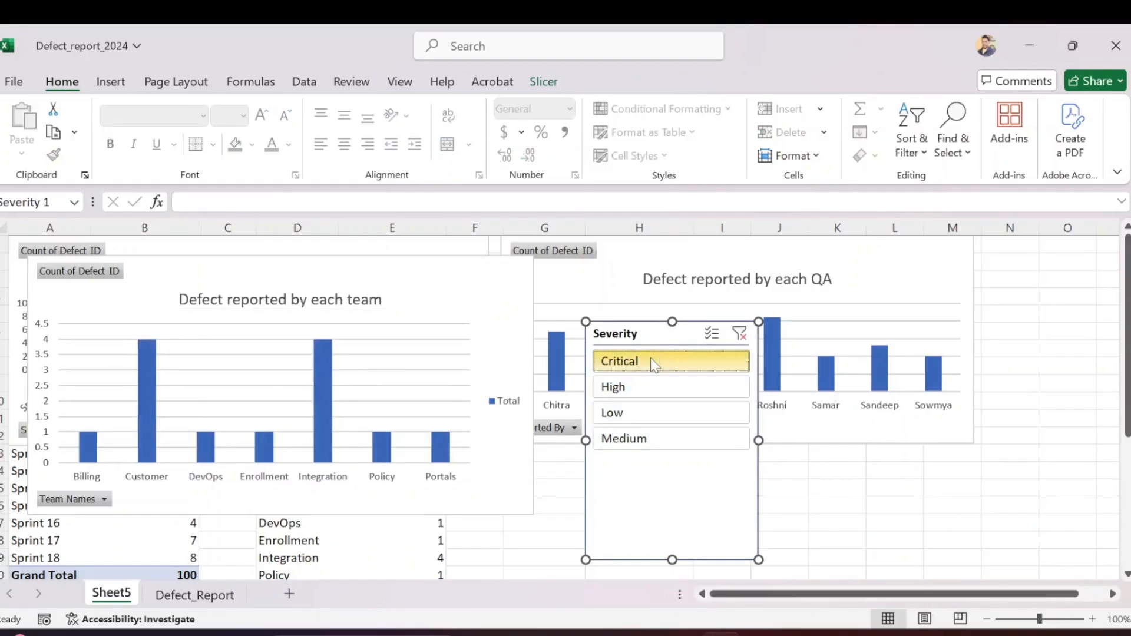
pyautogui.click(634, 388)
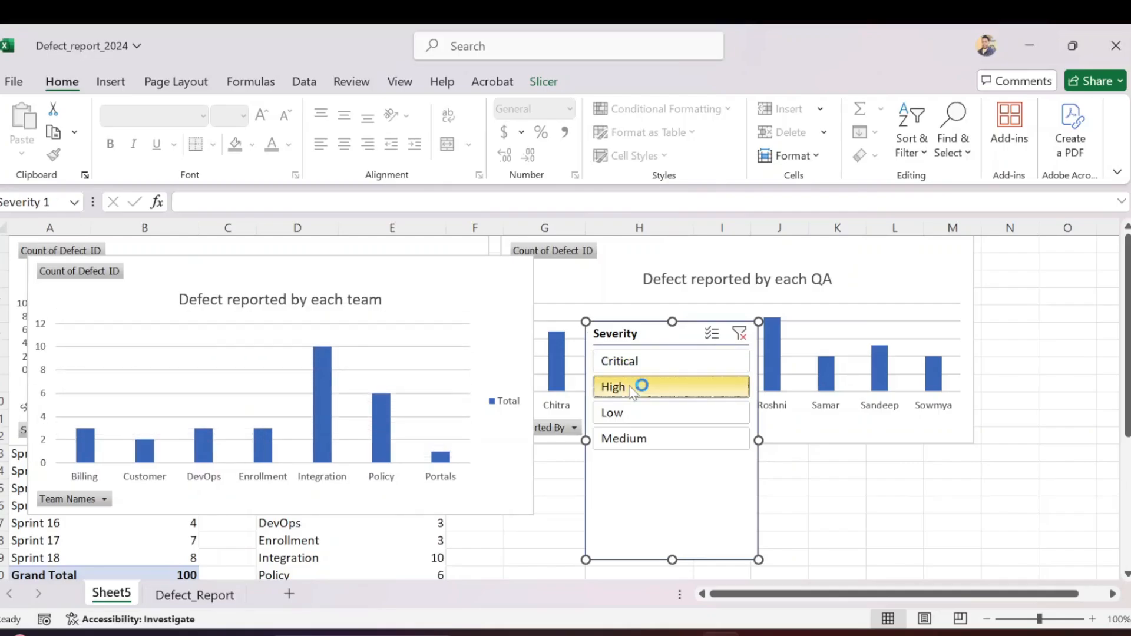
pyautogui.click(640, 411)
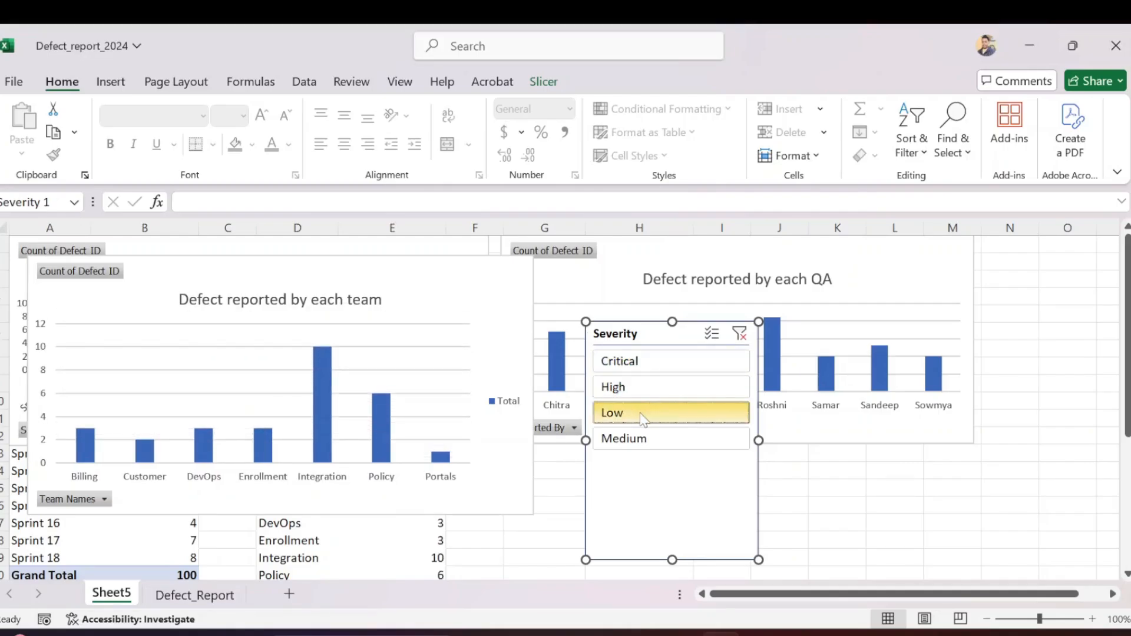
pyautogui.click(646, 441)
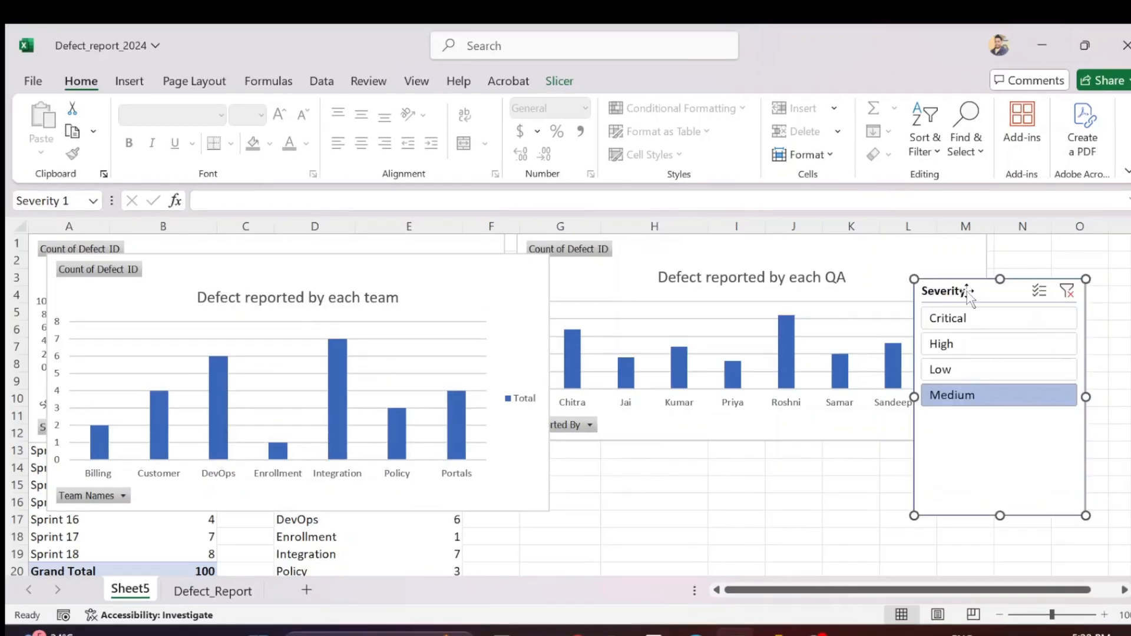
# Move the team chart below the Sprint chart's bars, close the PivotChart fields pane, and place the Severity slicer over the QA chart's outer edge
pyautogui.moveTo(394, 268); pyautogui.dragTo(387, 403)
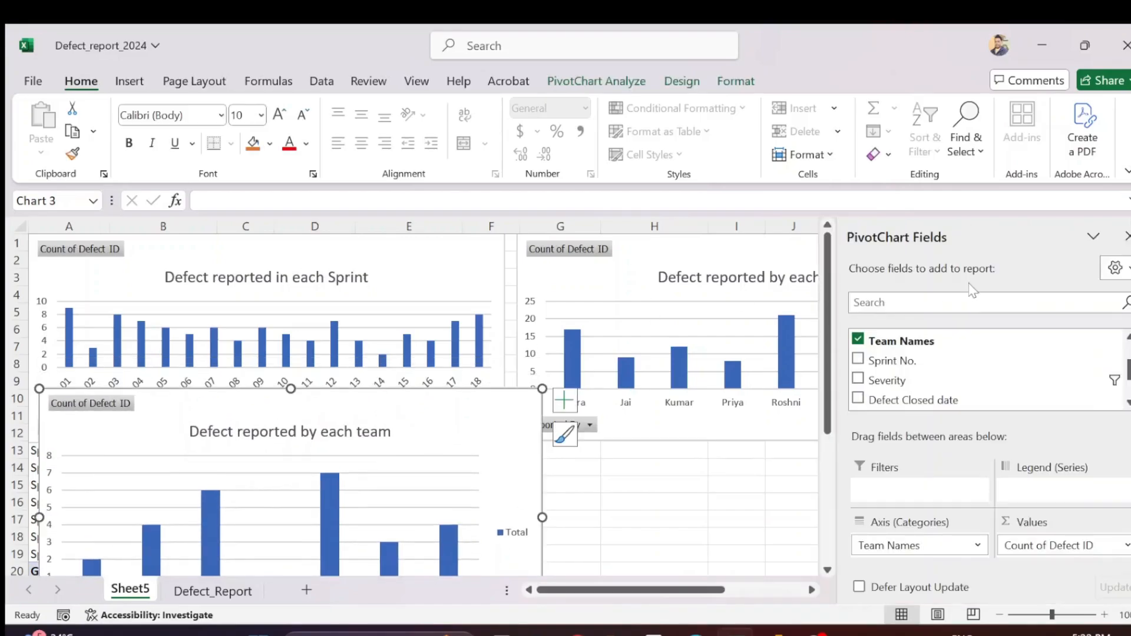
pyautogui.click(1126, 236)
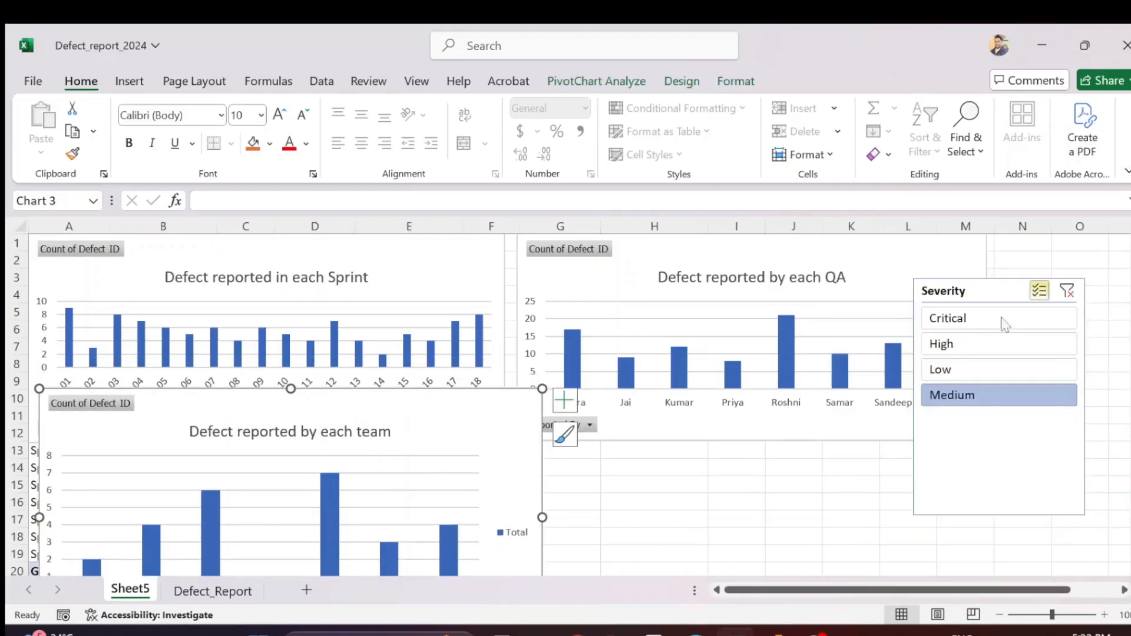
pyautogui.moveTo(972, 293); pyautogui.dragTo(992, 262)
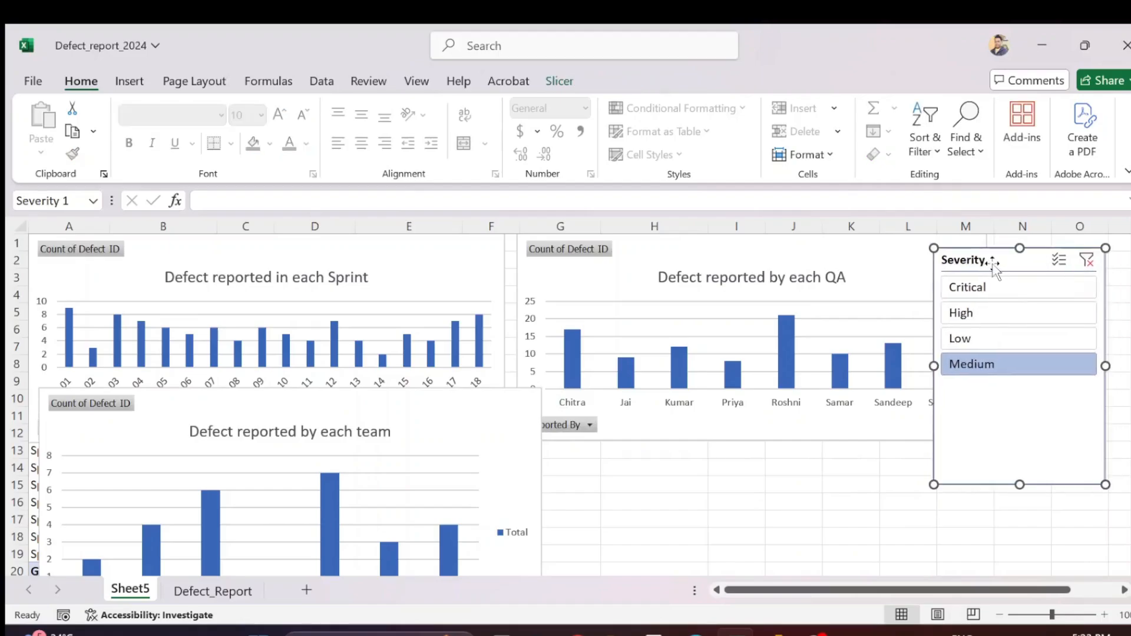
# Cycle the slicer through all four severities again, ending on Critical, and check which of the three charts respond
pyautogui.click(987, 289)
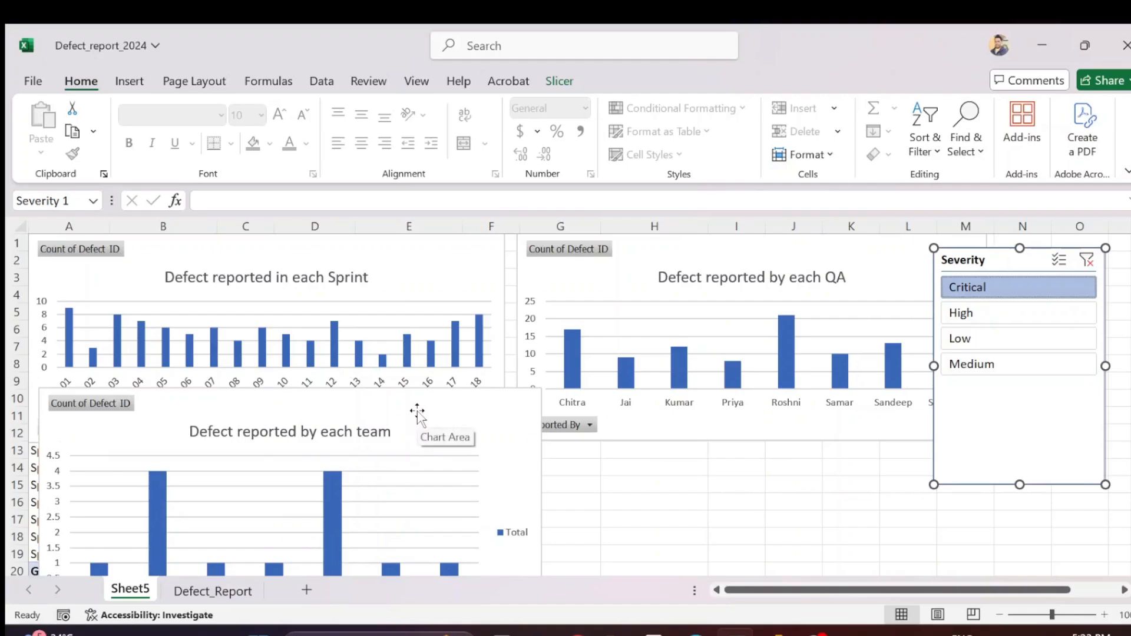
pyautogui.click(968, 313)
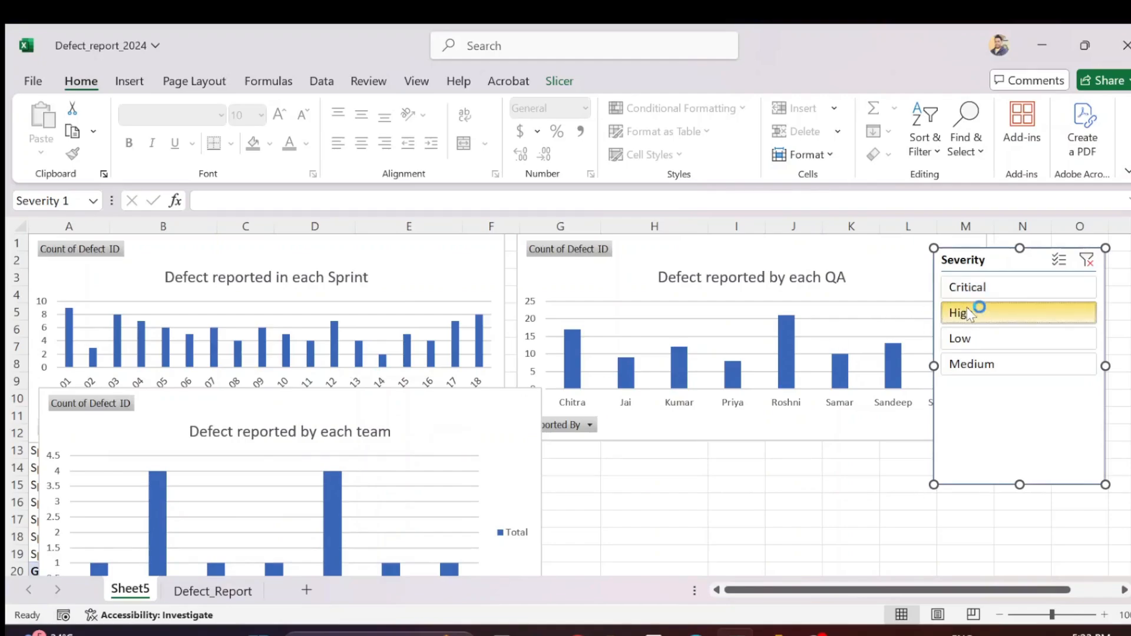
pyautogui.click(974, 340)
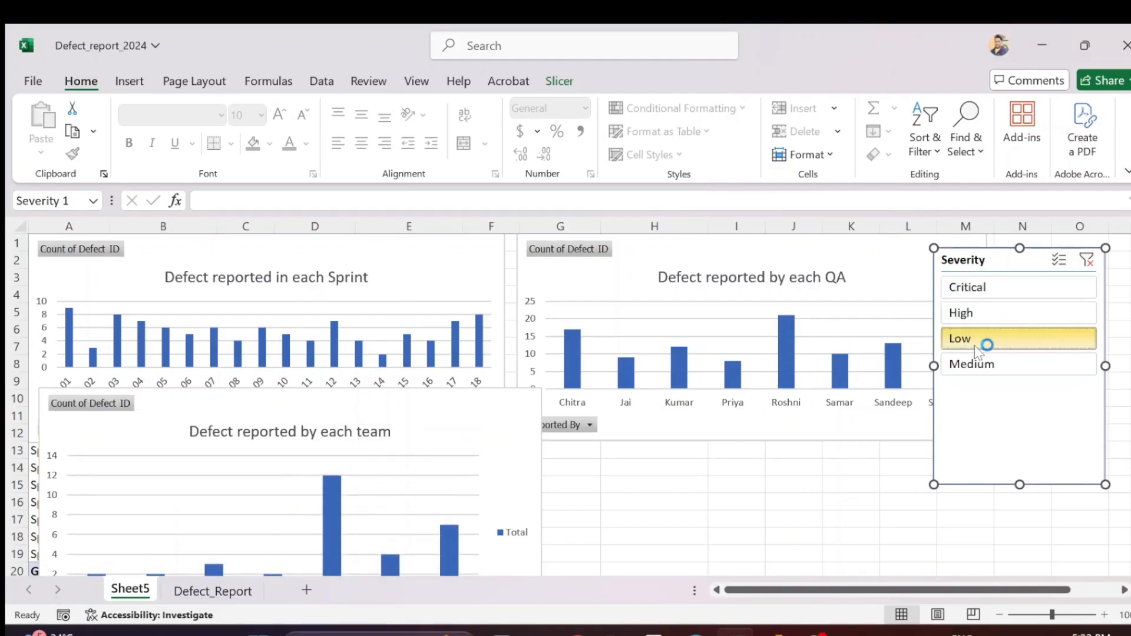
pyautogui.click(990, 365)
pyautogui.click(981, 287)
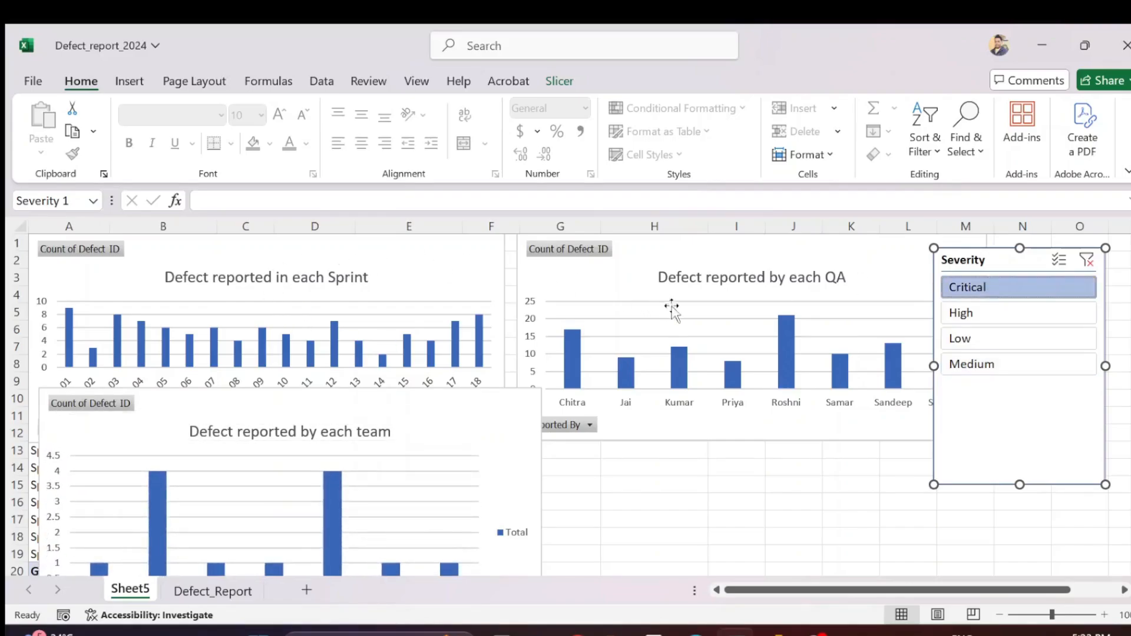
pyautogui.click(994, 321)
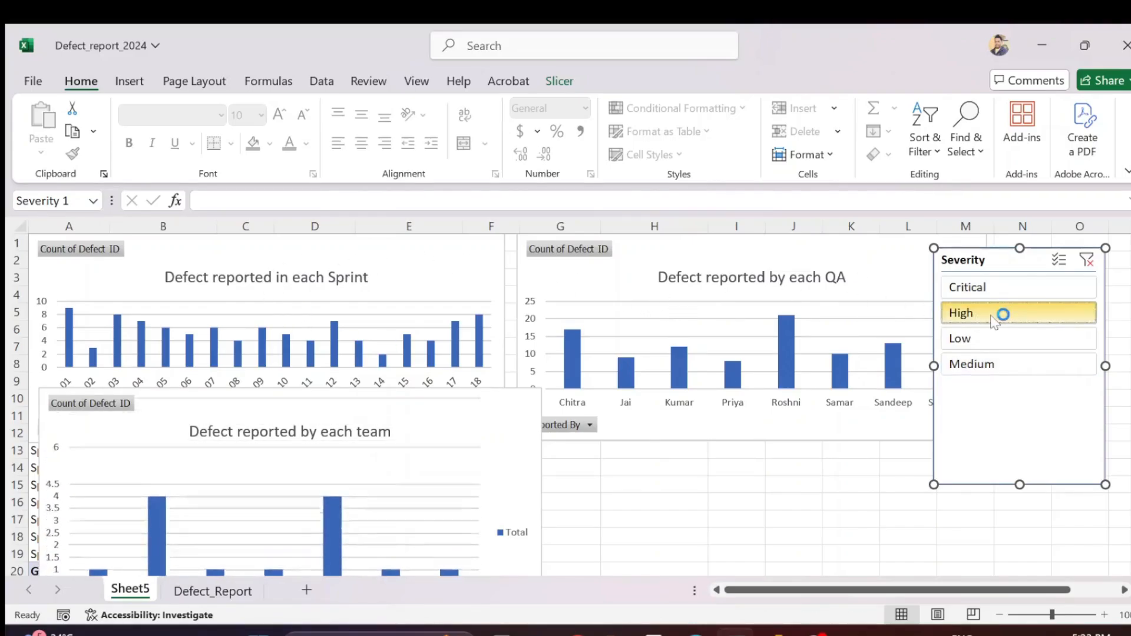
pyautogui.click(1003, 290)
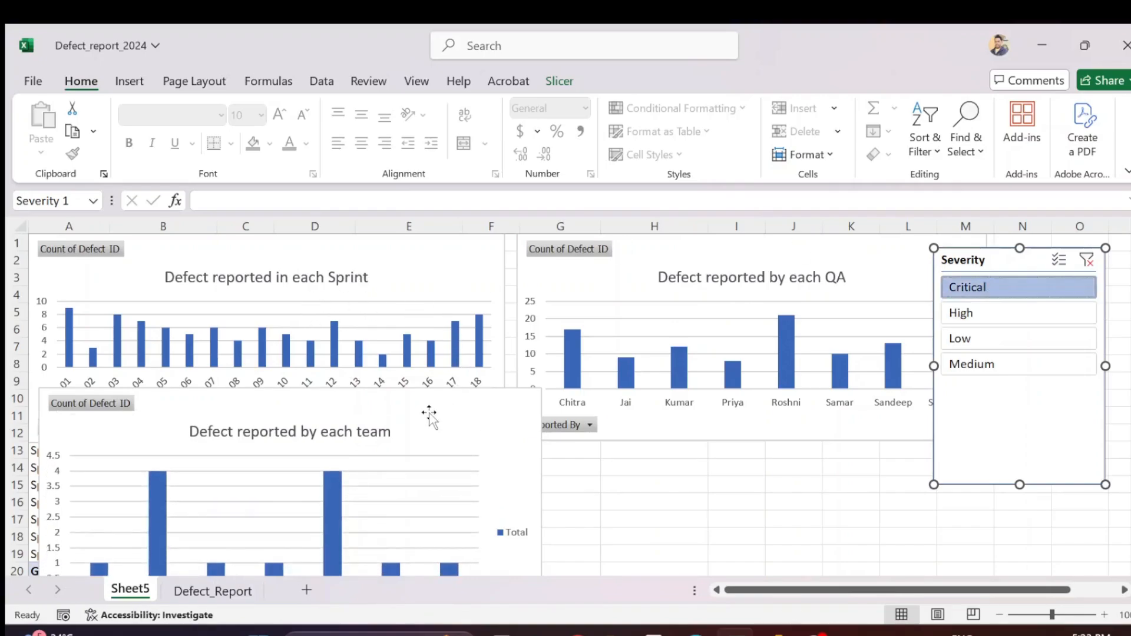
# Connect the Severity slicer to PivotTable8 and PivotTable9 as well, and shift the team chart lower between the Sprint and QA charts
pyautogui.moveTo(429, 414); pyautogui.dragTo(606, 367)
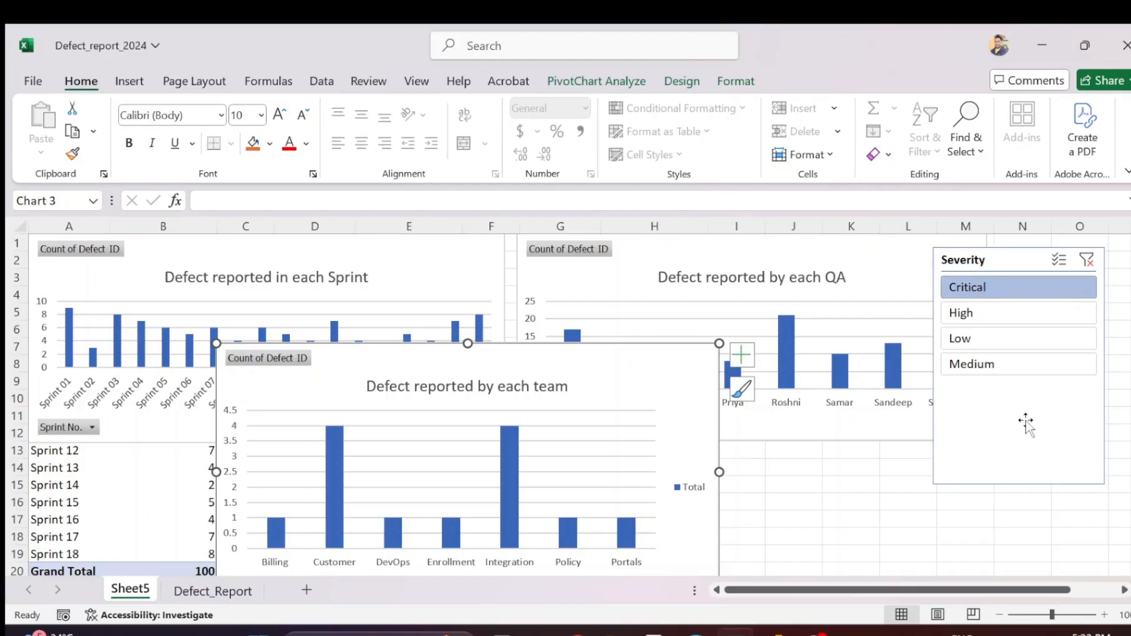
pyautogui.click(1017, 261)
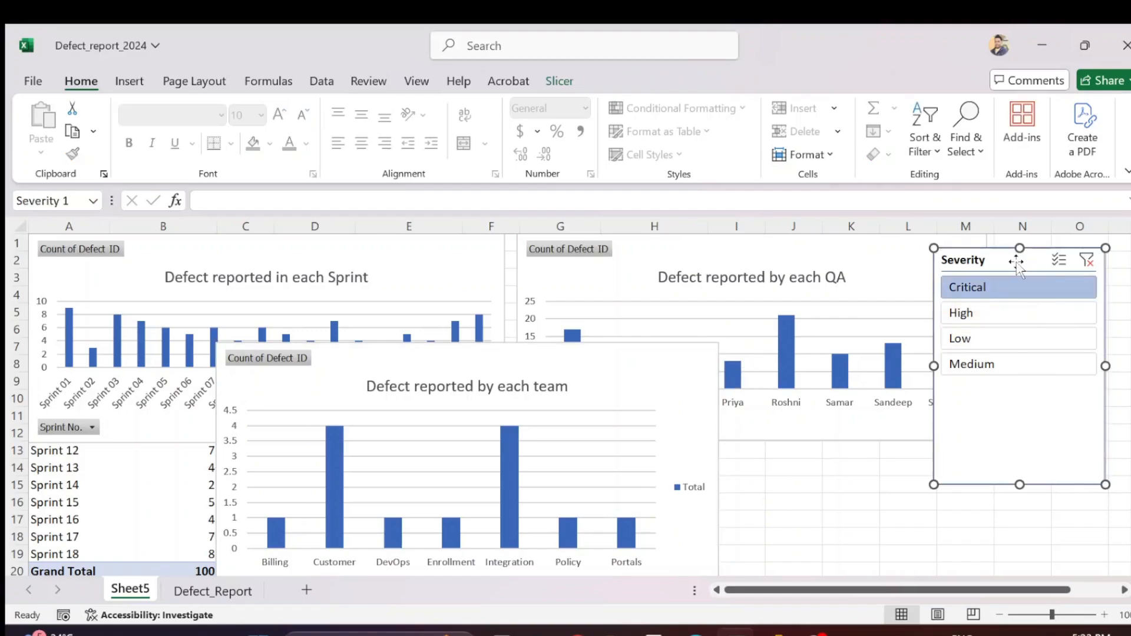
pyautogui.click(560, 84)
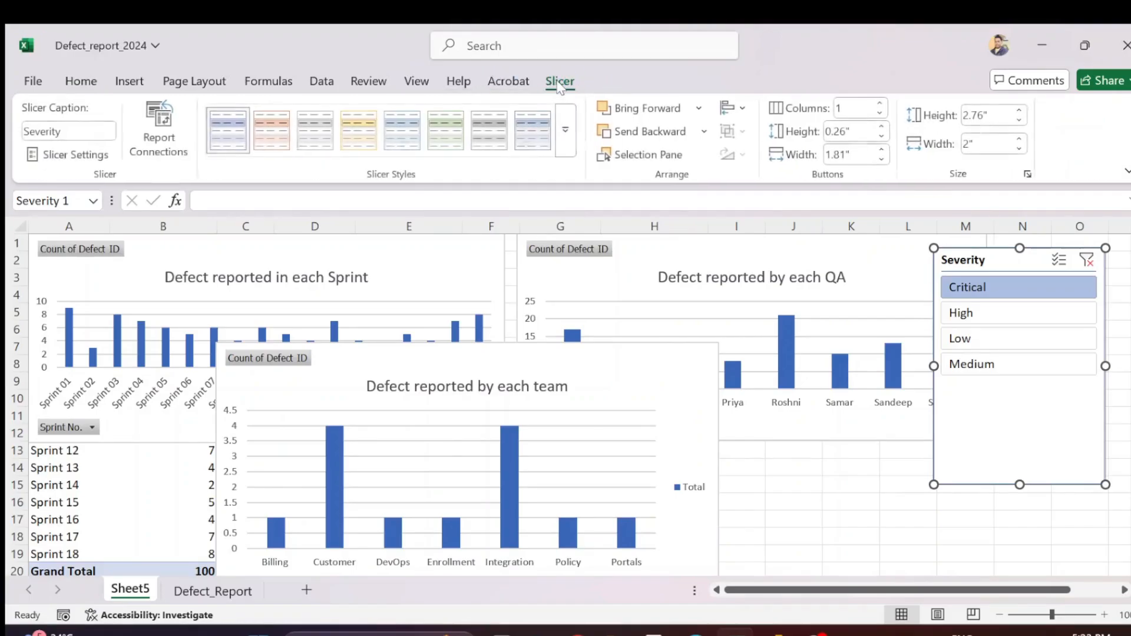
pyautogui.click(176, 138)
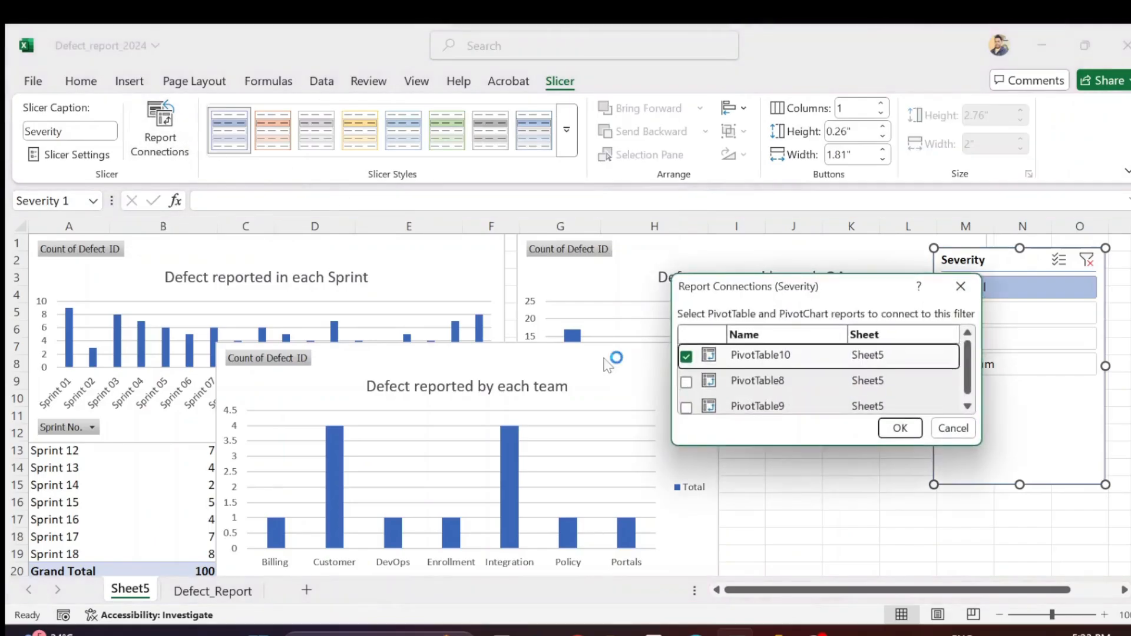
pyautogui.scroll(-1, 836, 390)
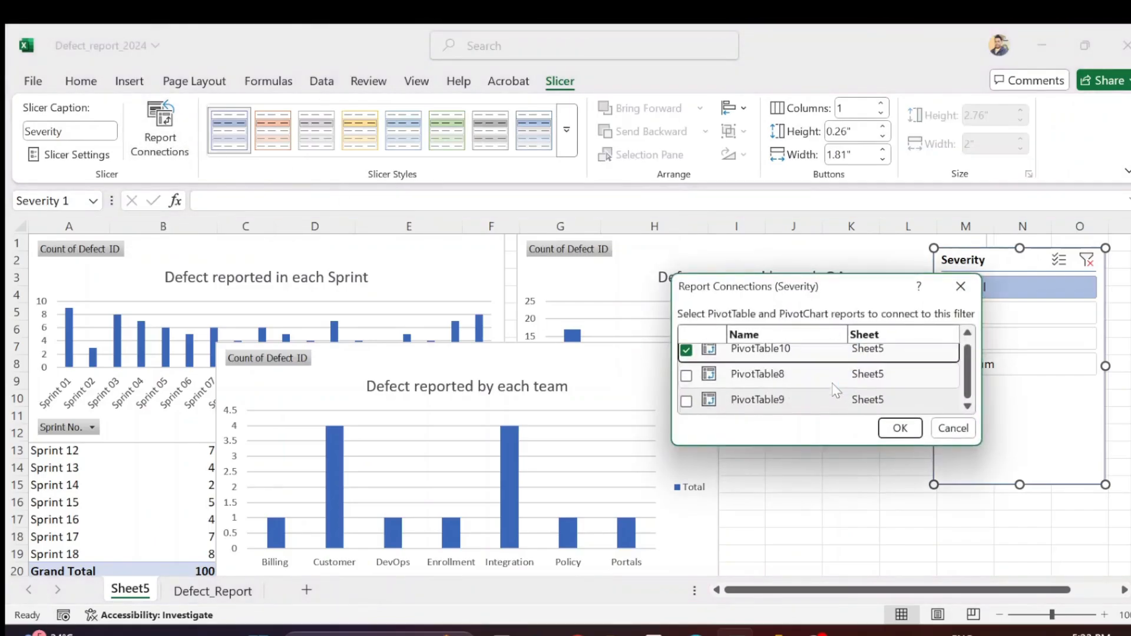
pyautogui.click(686, 375)
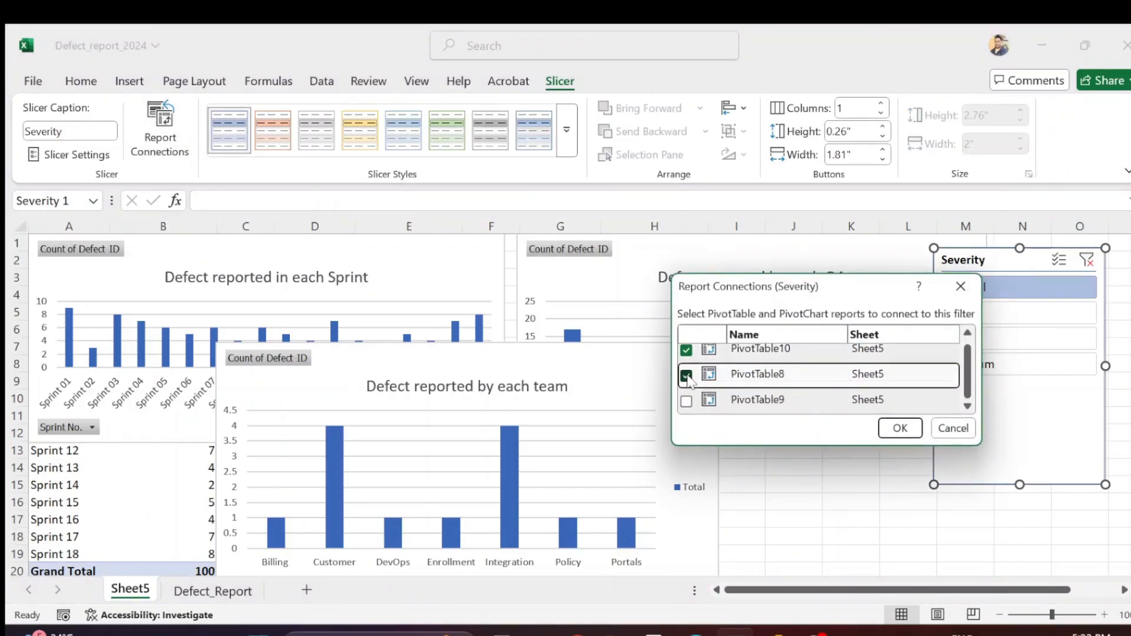
pyautogui.click(687, 403)
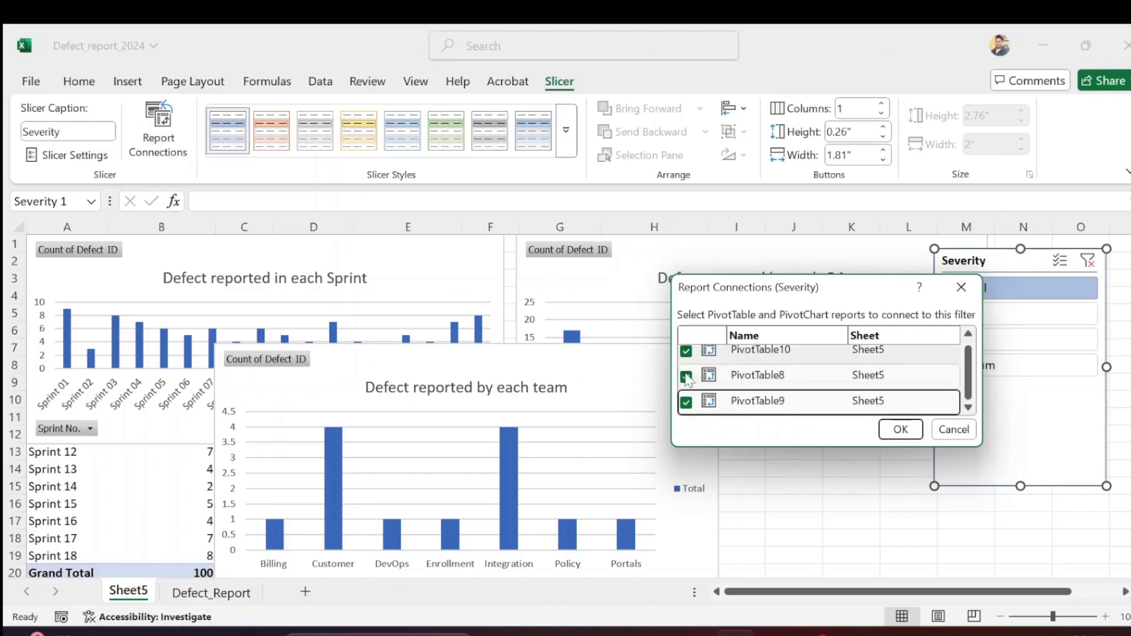
pyautogui.click(901, 430)
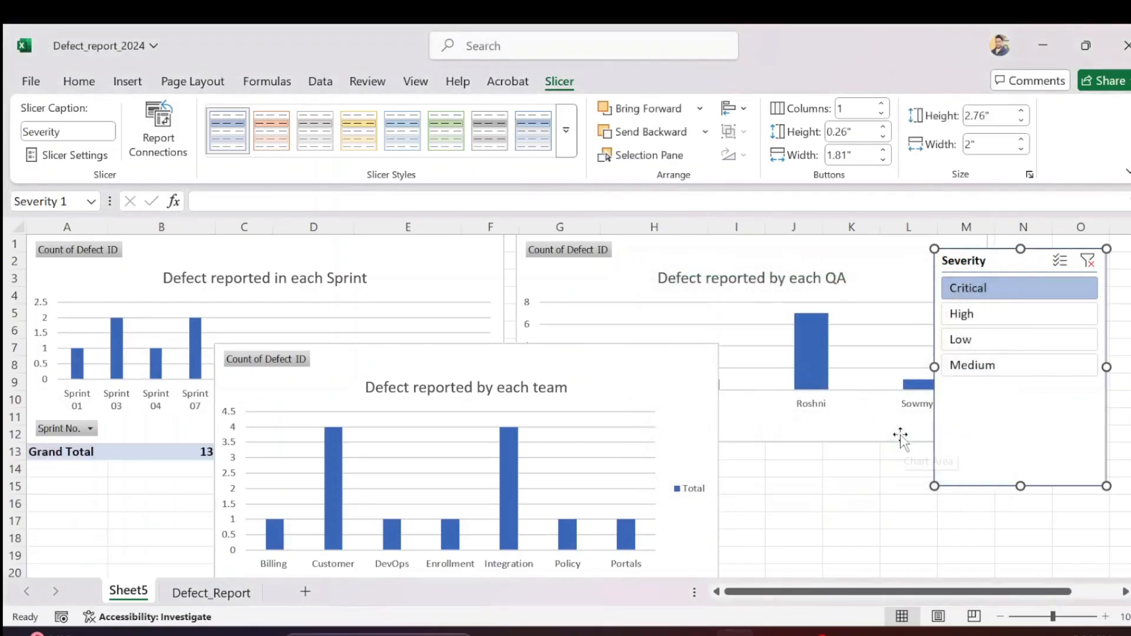
pyautogui.moveTo(584, 358); pyautogui.dragTo(584, 405)
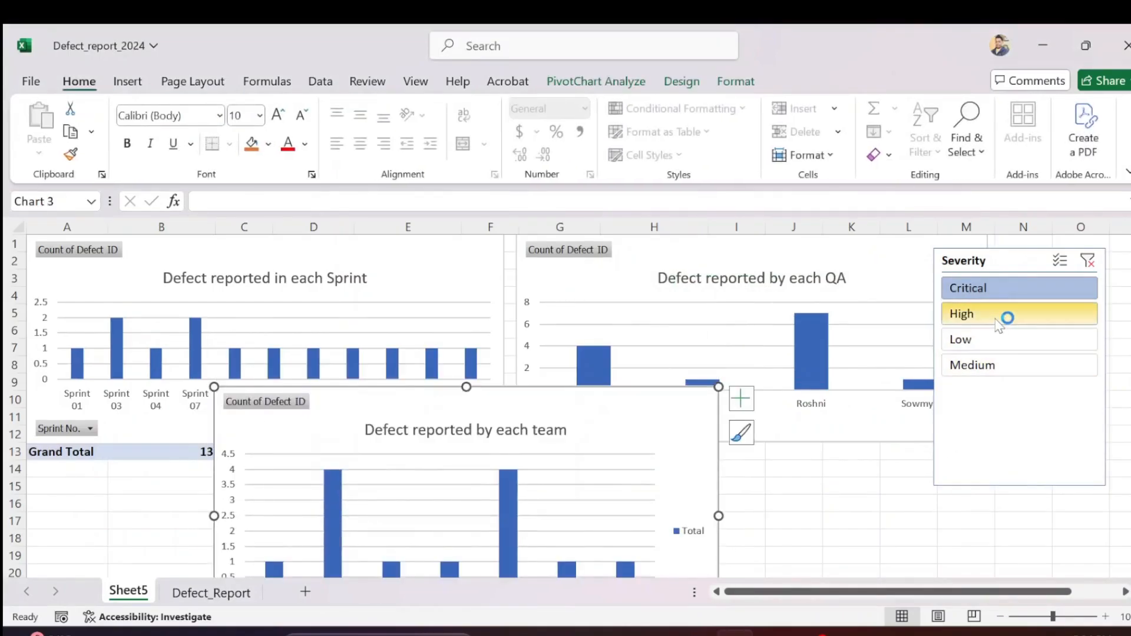
# Check the slicer on all three charts by filtering through High, Low, Medium and Critical, ending on Low
pyautogui.click(995, 317)
pyautogui.click(1006, 341)
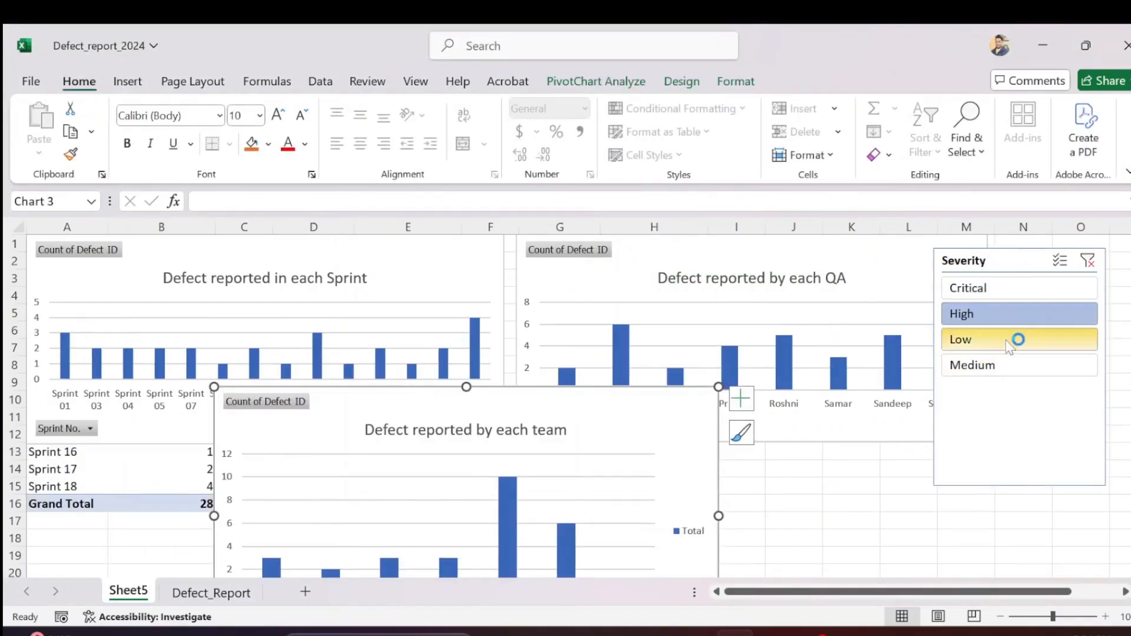
pyautogui.click(1004, 367)
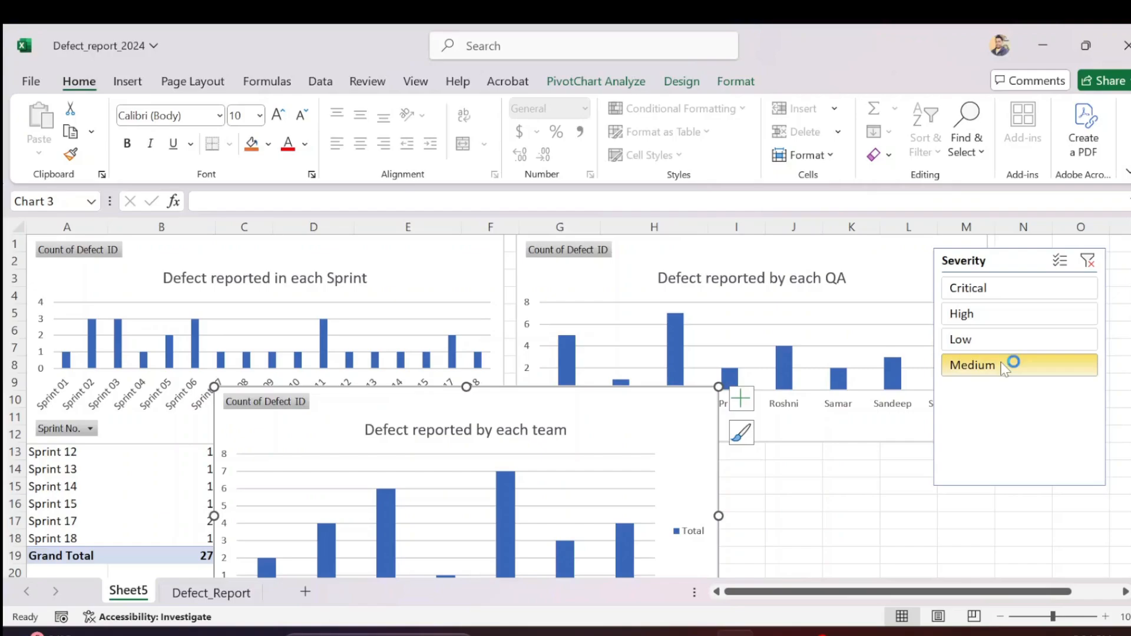
pyautogui.click(1011, 288)
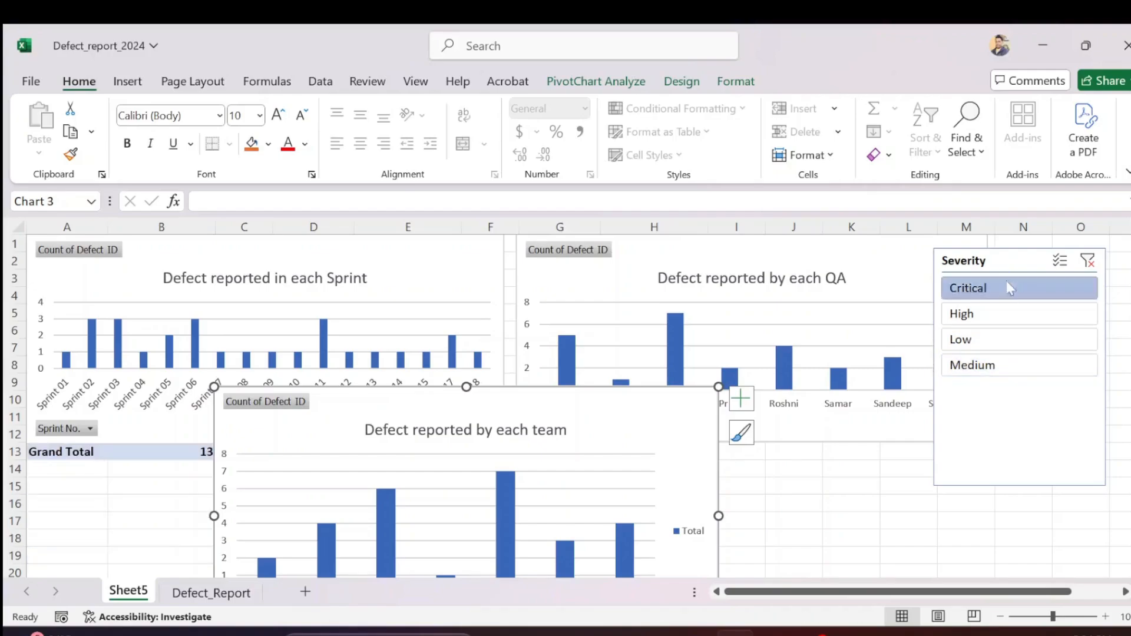
pyautogui.click(1009, 316)
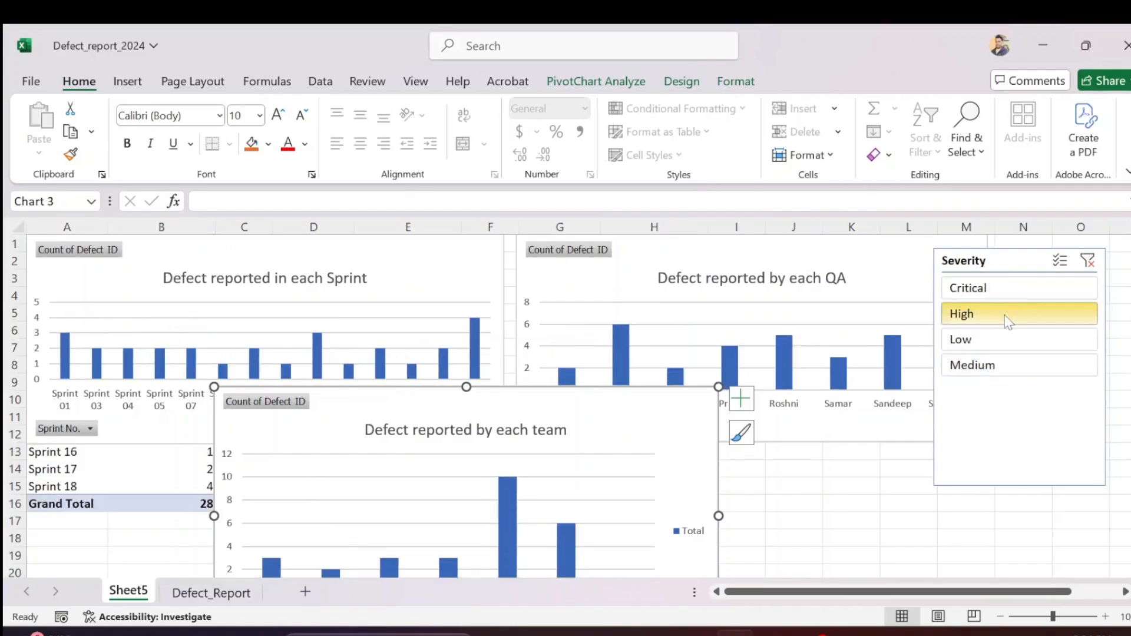
pyautogui.click(992, 343)
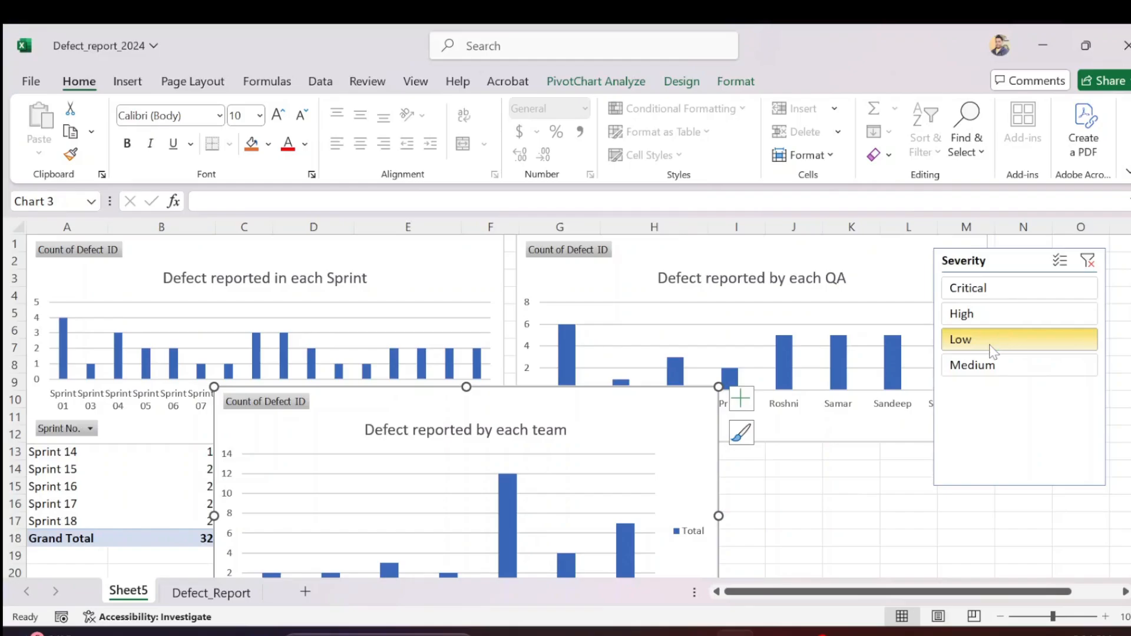
# Review the available COM Add-ins through the Excel add-in options, and close the list without changing anything
pyautogui.click(31, 82)
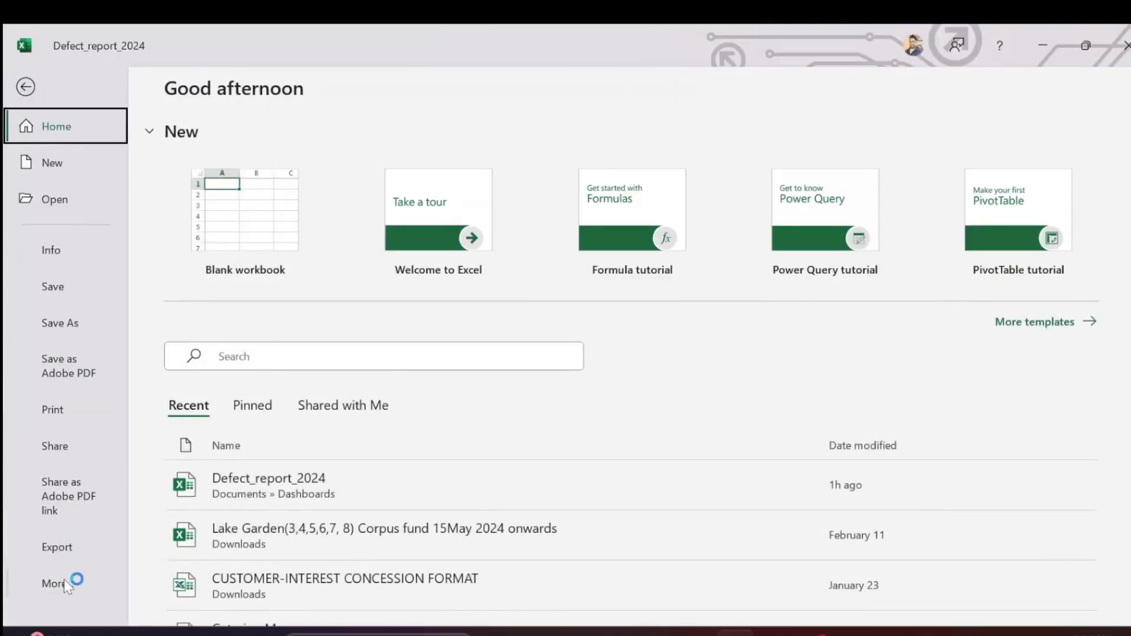
pyautogui.click(64, 585)
pyautogui.click(162, 587)
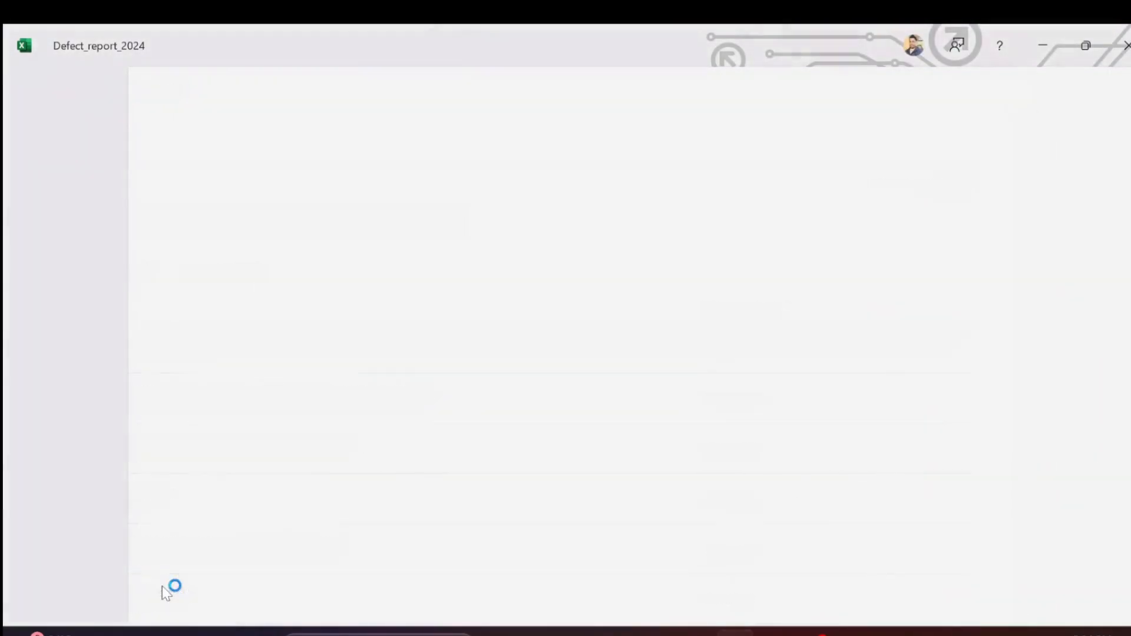
pyautogui.click(251, 337)
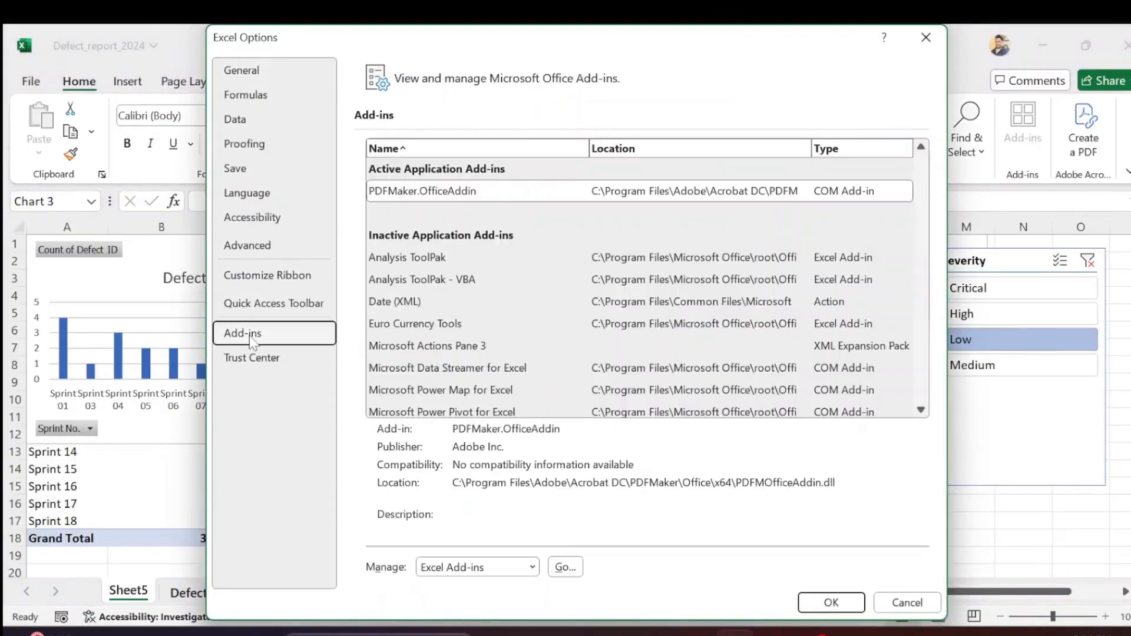
pyautogui.click(515, 568)
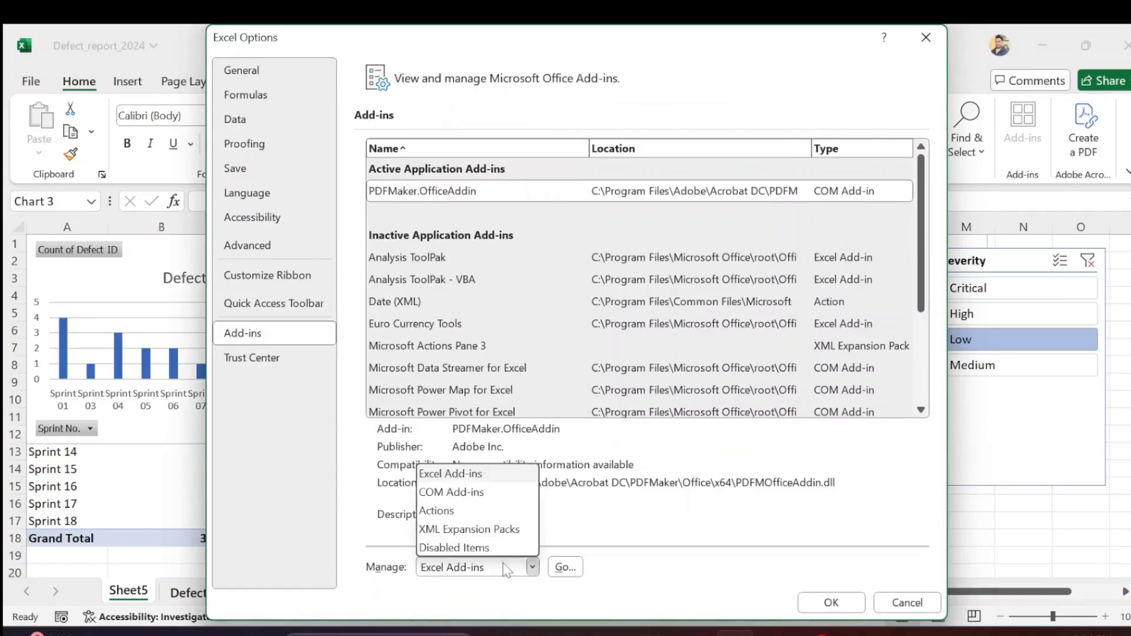
pyautogui.click(474, 494)
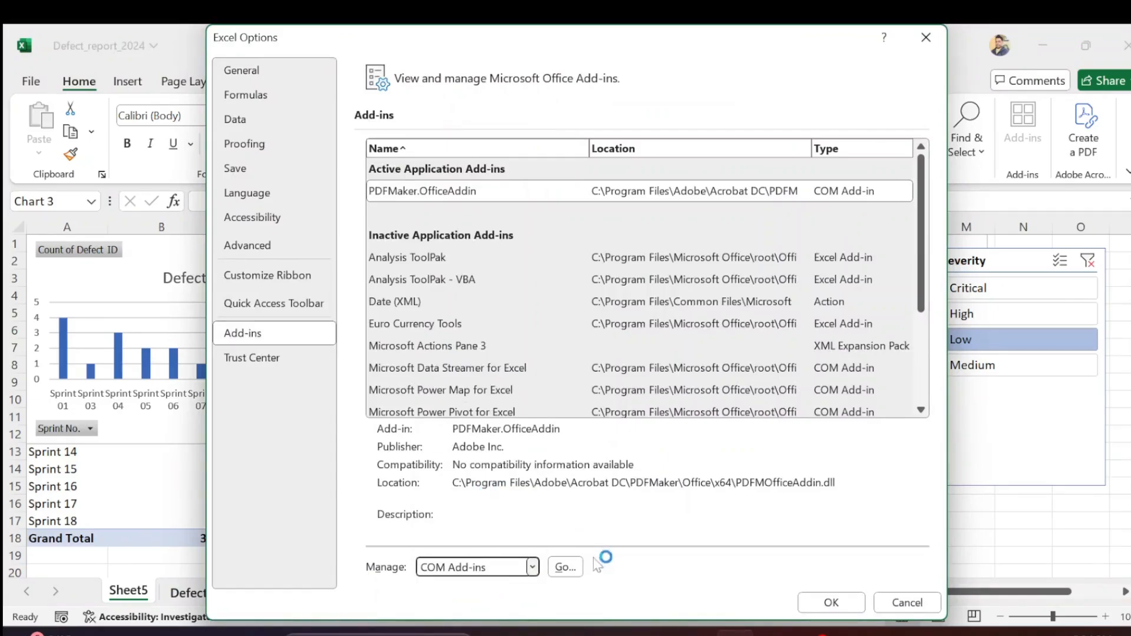
pyautogui.click(575, 573)
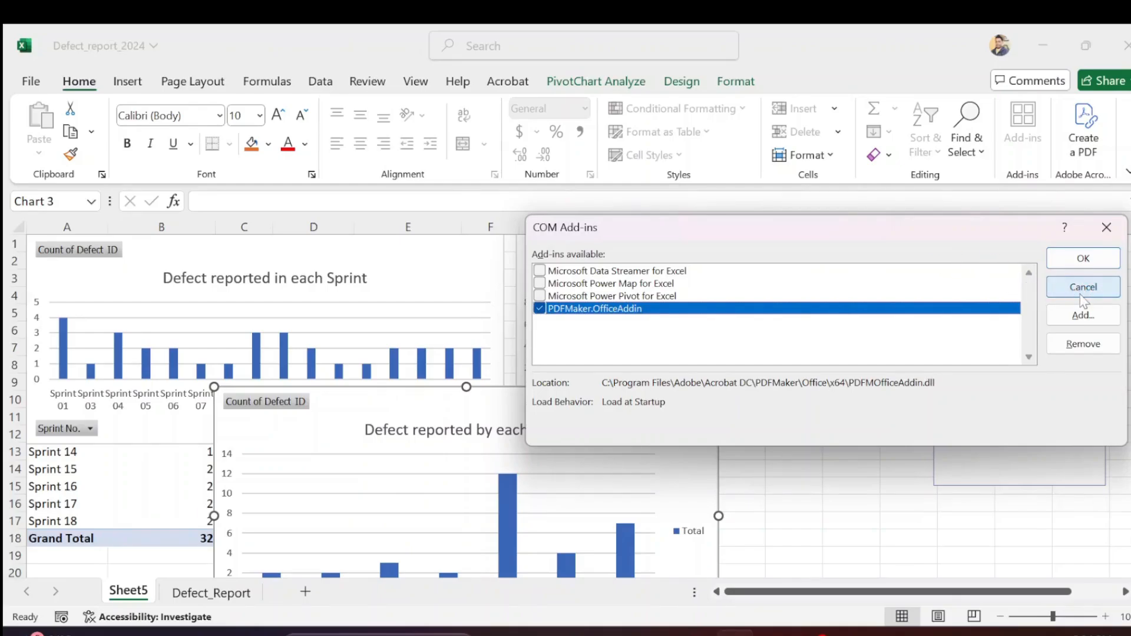
pyautogui.click(1107, 230)
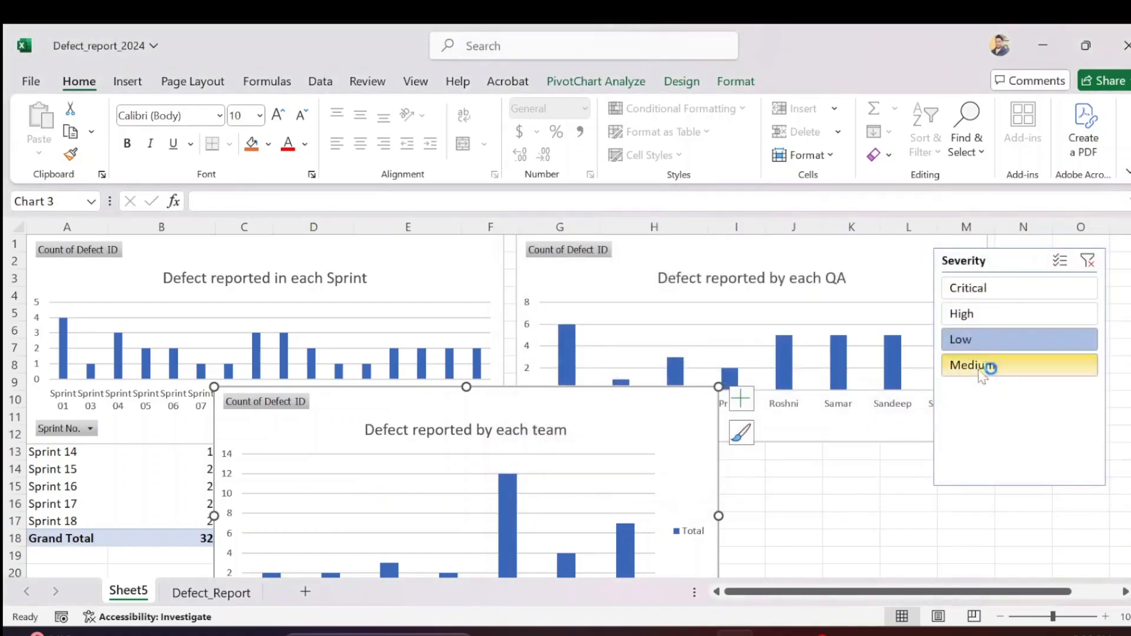
# Filter the Sprint, QA and team charts to Critical severity with the slicer
pyautogui.click(979, 295)
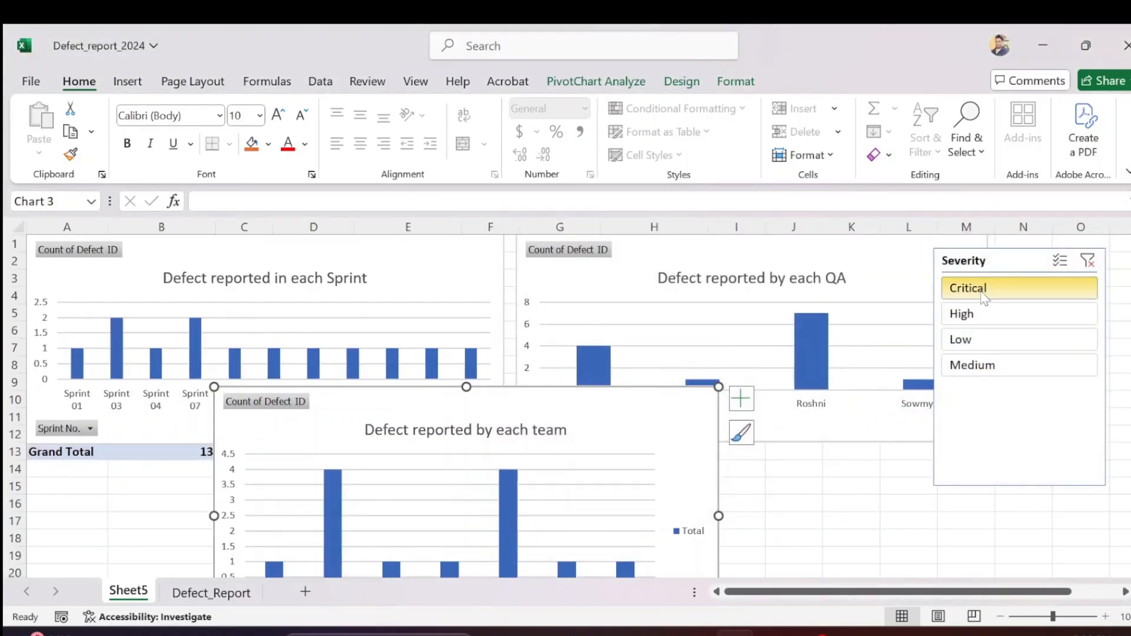
# Filter the three charts to Critical and then to High severity with the slicer, clearing the filter after each selection
pyautogui.click(983, 295)
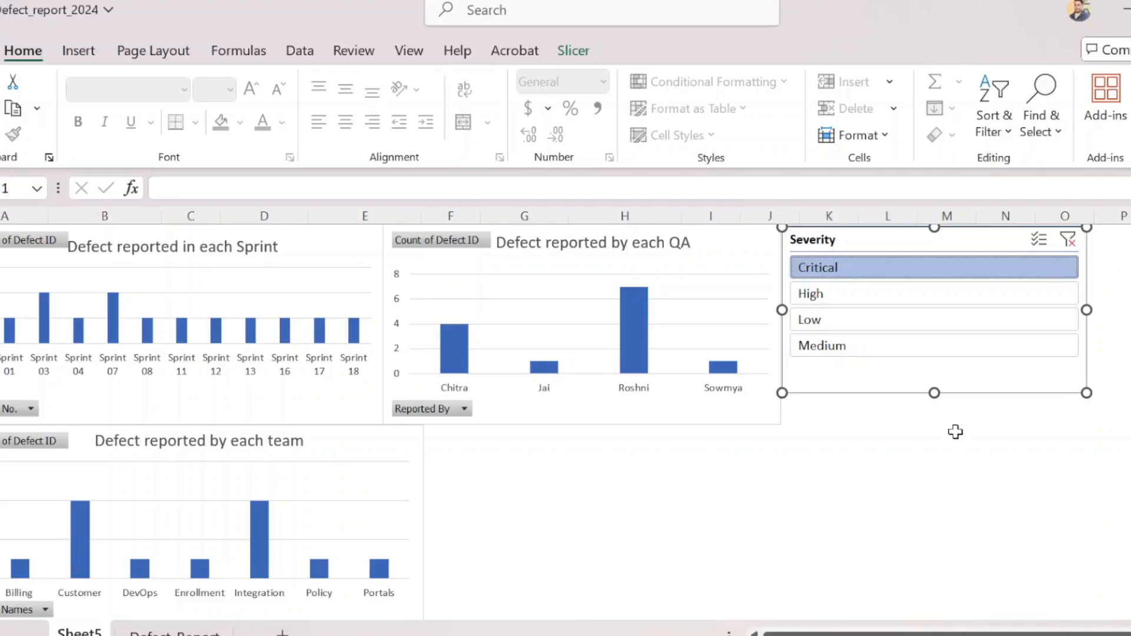
pyautogui.click(1071, 241)
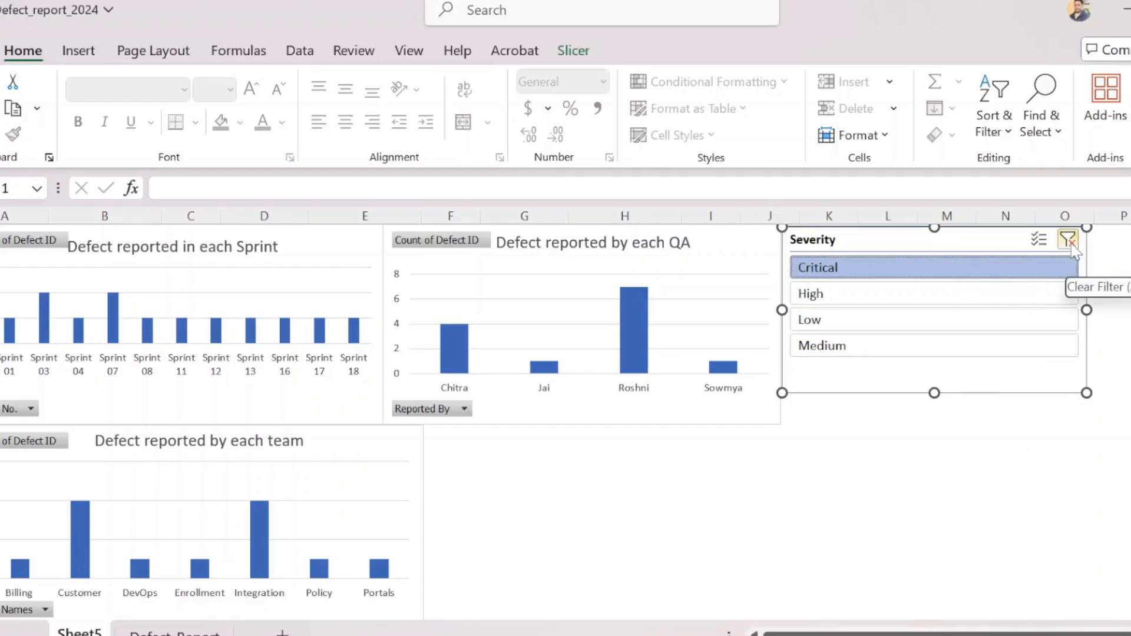
pyautogui.click(1071, 244)
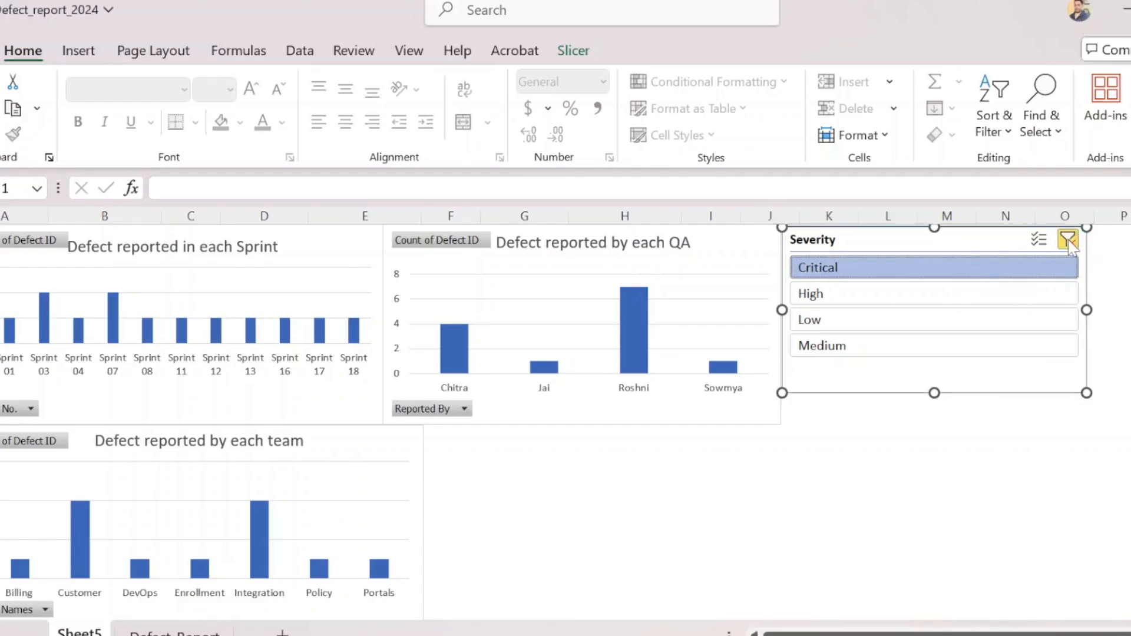
pyautogui.click(946, 268)
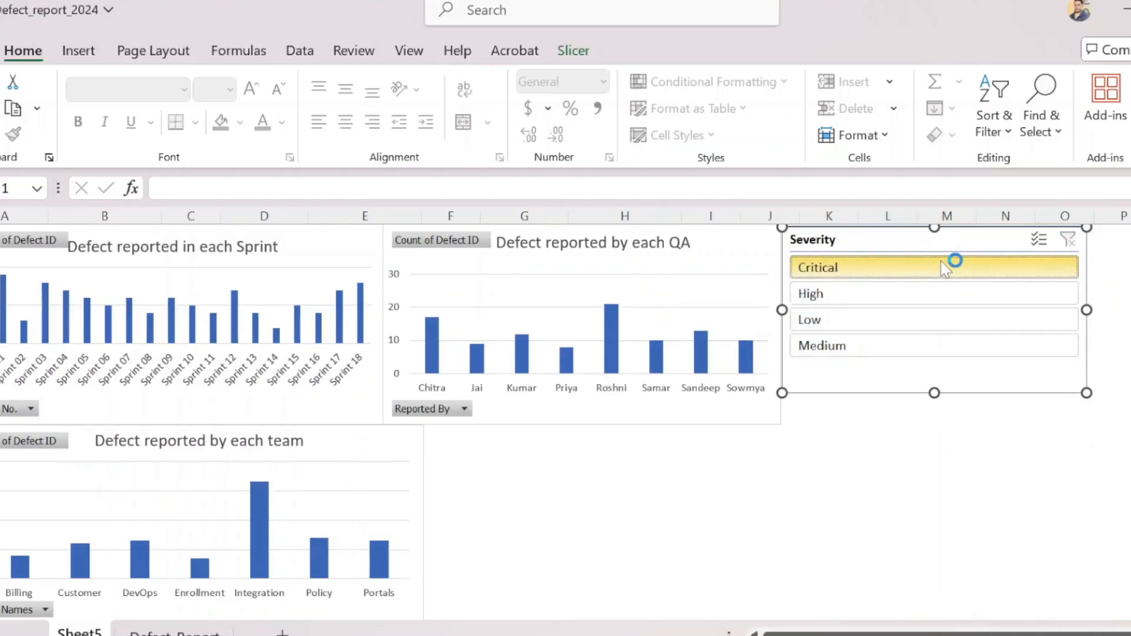
pyautogui.click(1002, 300)
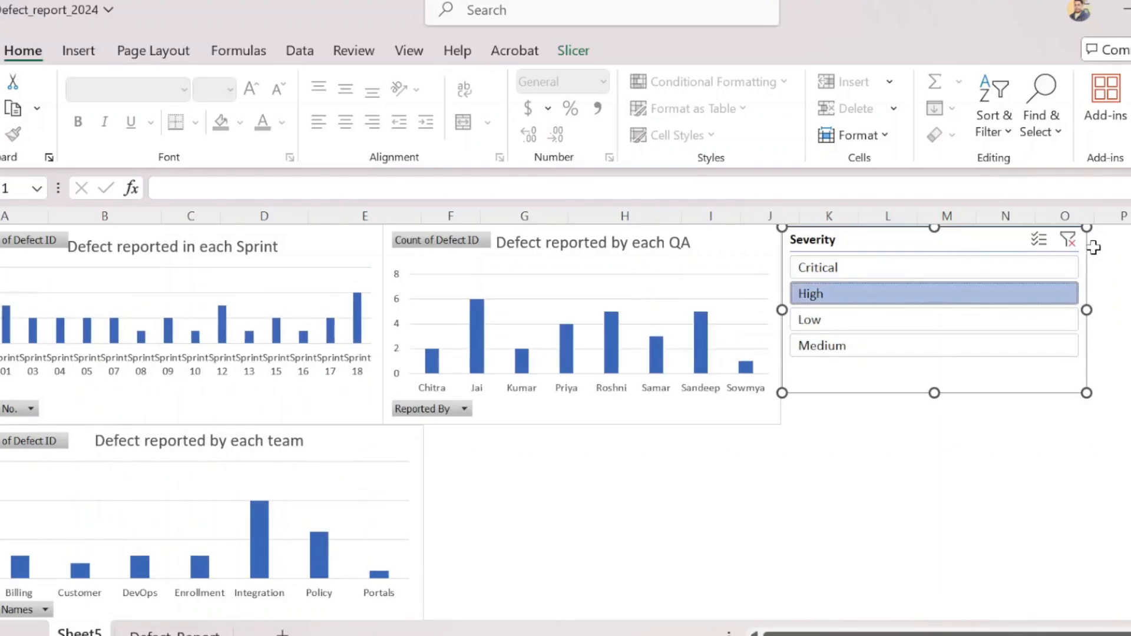
pyautogui.click(1069, 240)
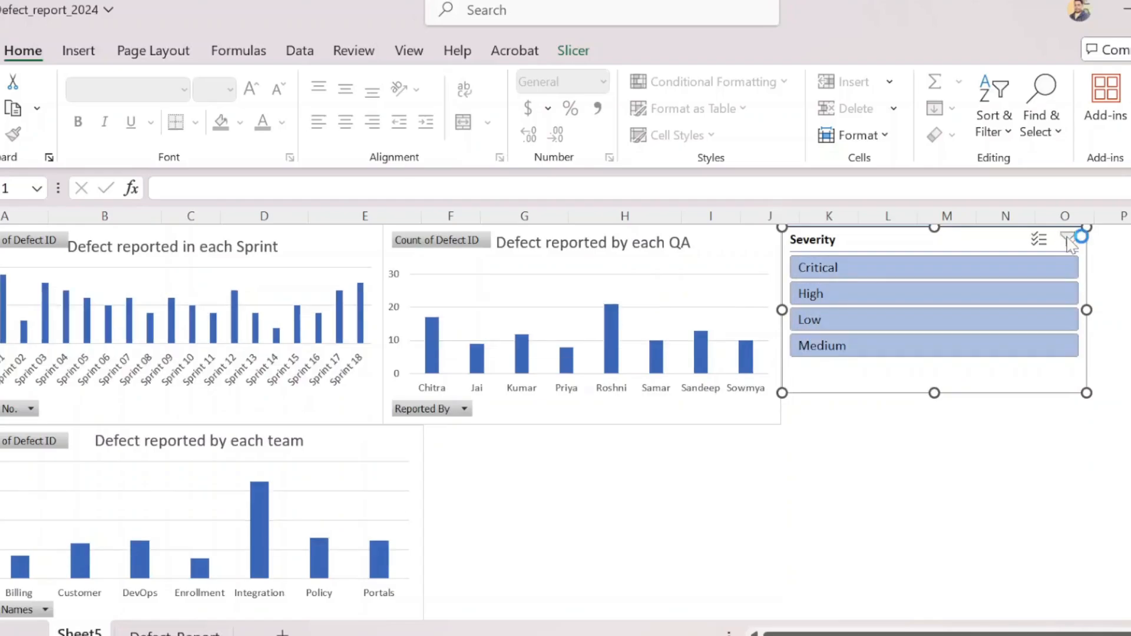
# Turn on multi-select in the Severity slicer, exclude Critical, High and Low in turn, and clear the filter
pyautogui.click(1039, 241)
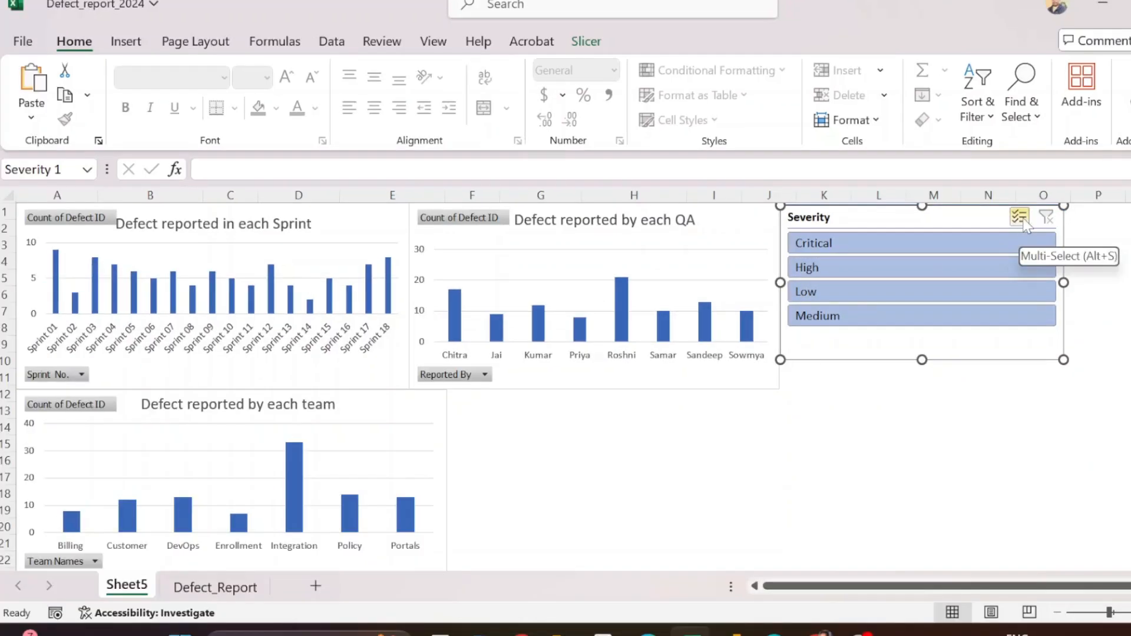
pyautogui.click(1024, 221)
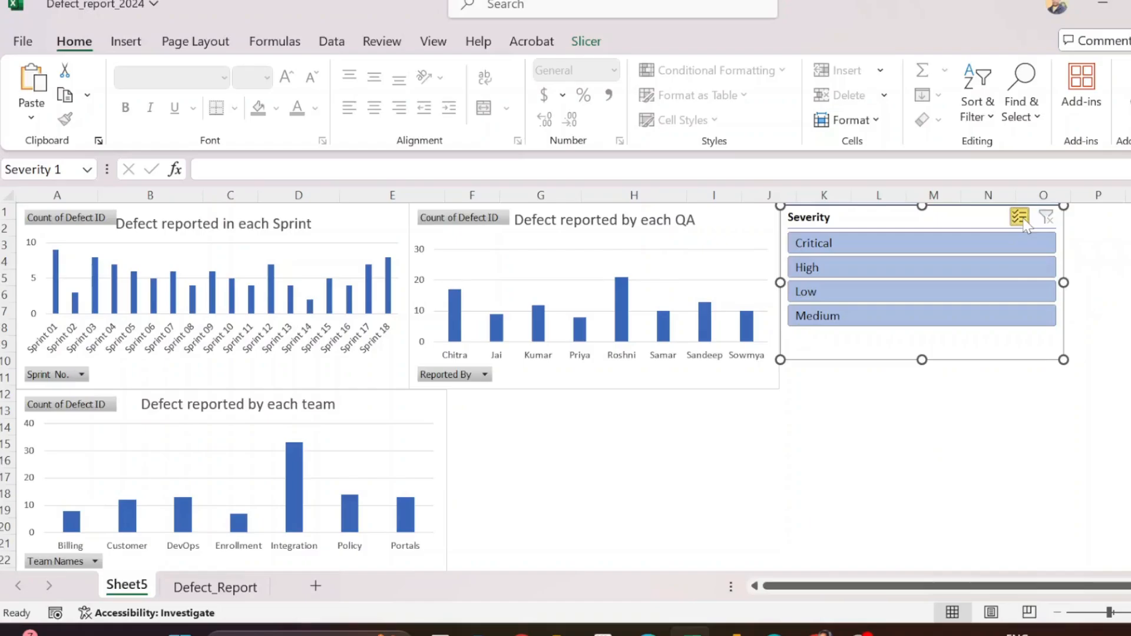
pyautogui.click(899, 243)
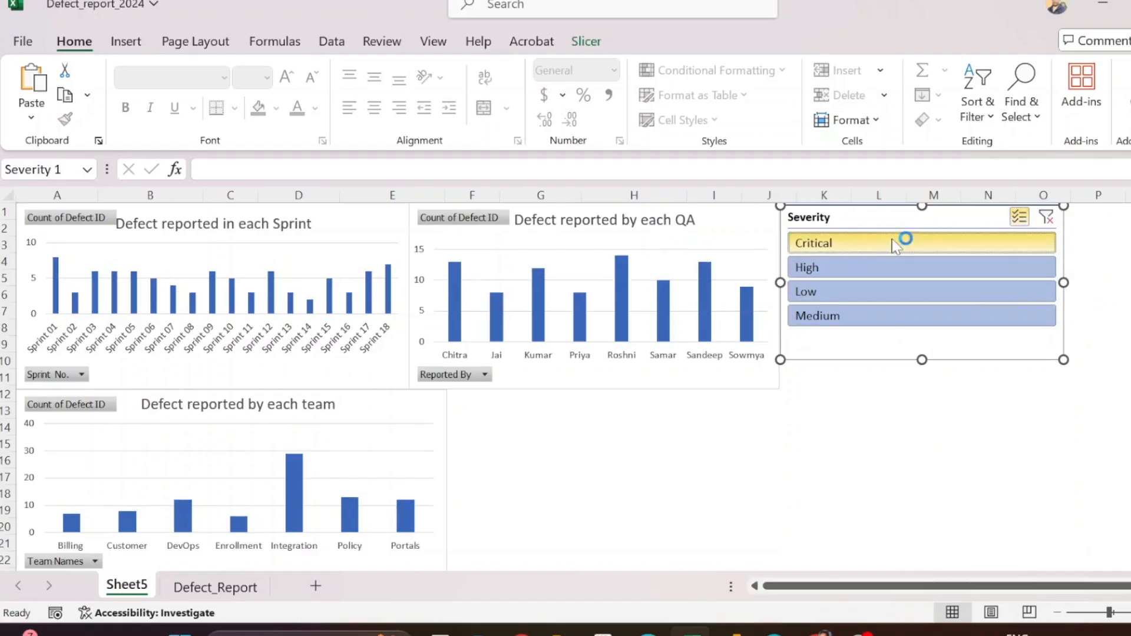
pyautogui.click(841, 271)
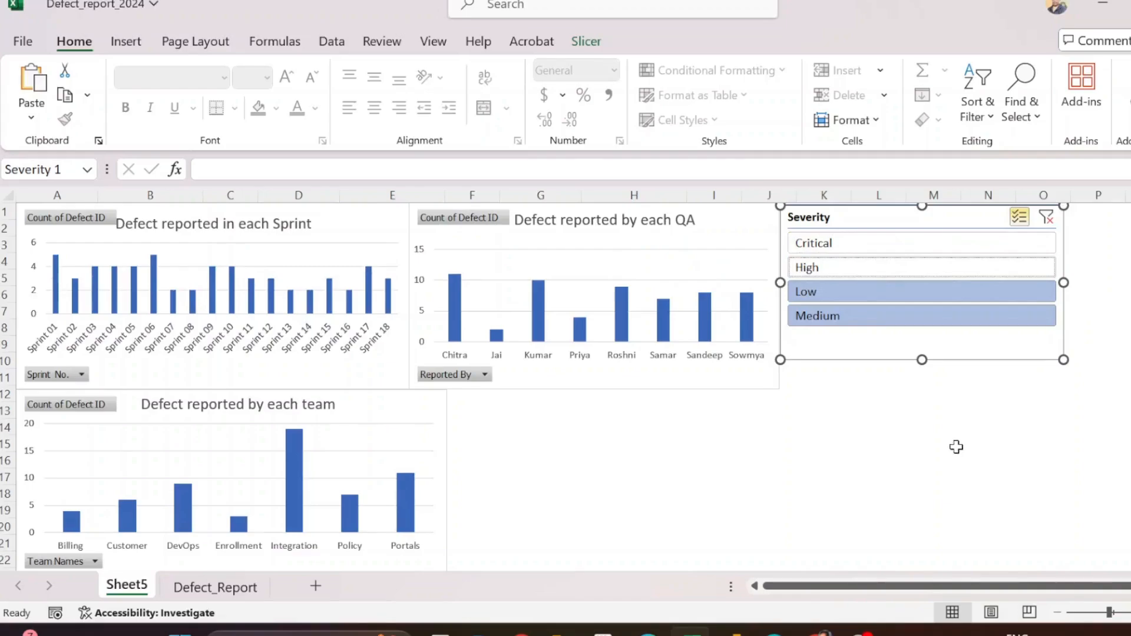
pyautogui.click(884, 244)
pyautogui.click(862, 268)
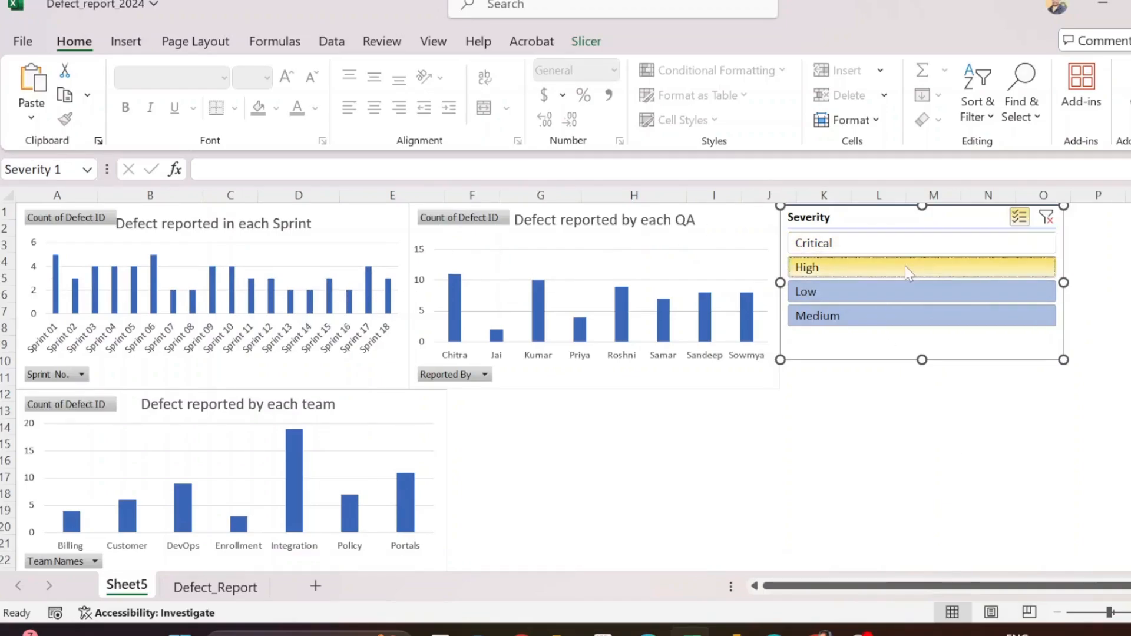
pyautogui.click(890, 291)
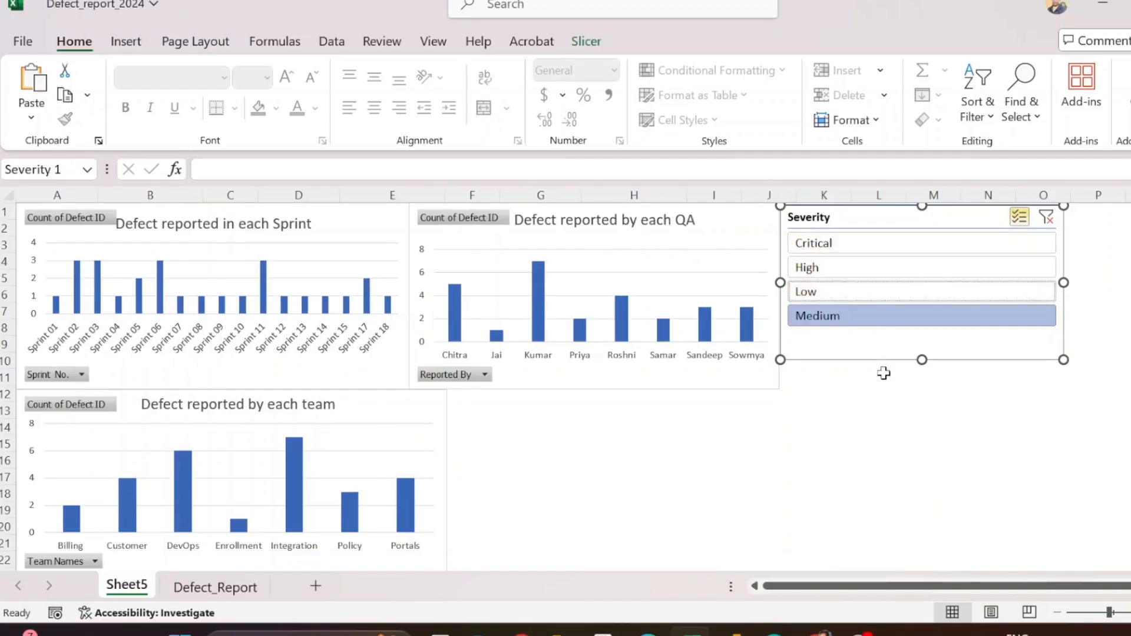
pyautogui.click(1047, 218)
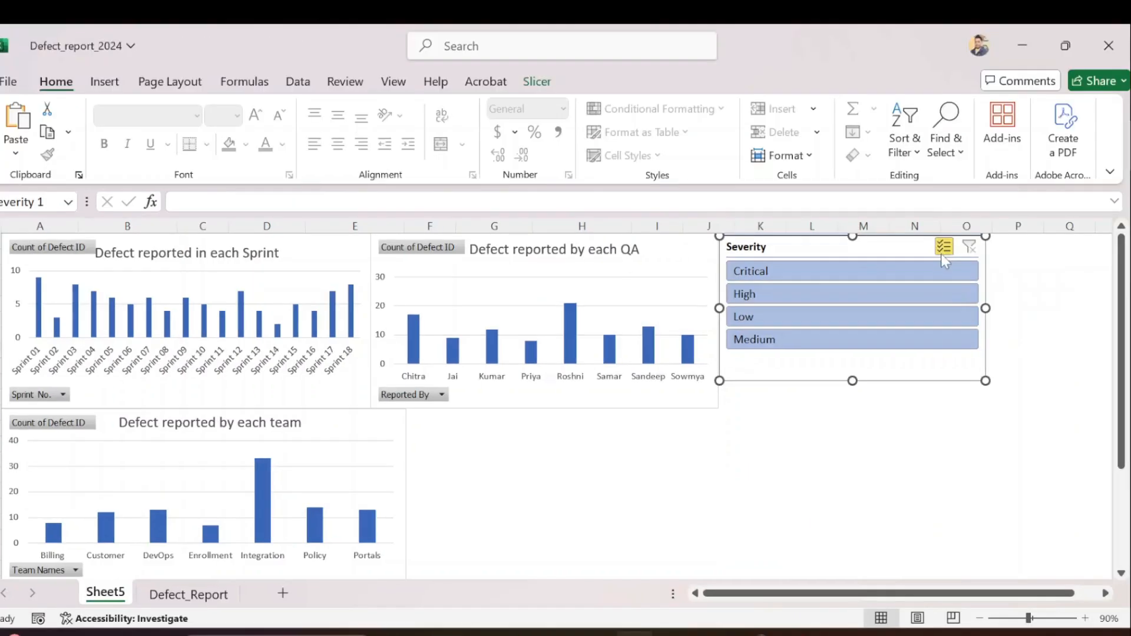
# Exclude Critical, switch the slicer back to single selection, filter the charts to Critical only, and clear the filter
pyautogui.click(787, 271)
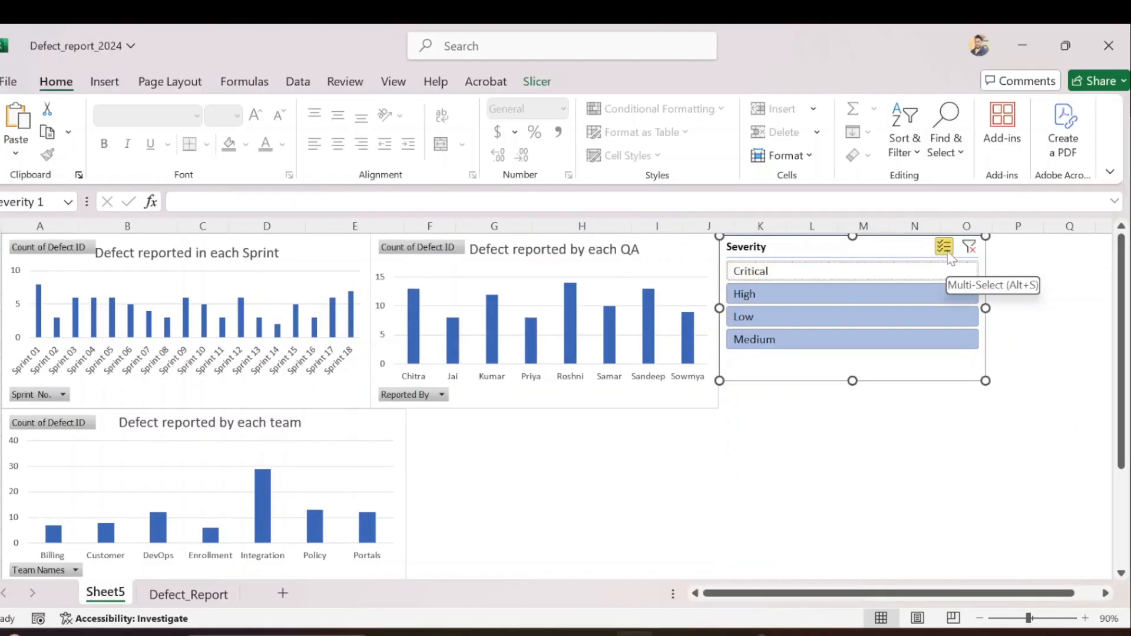
pyautogui.click(845, 299)
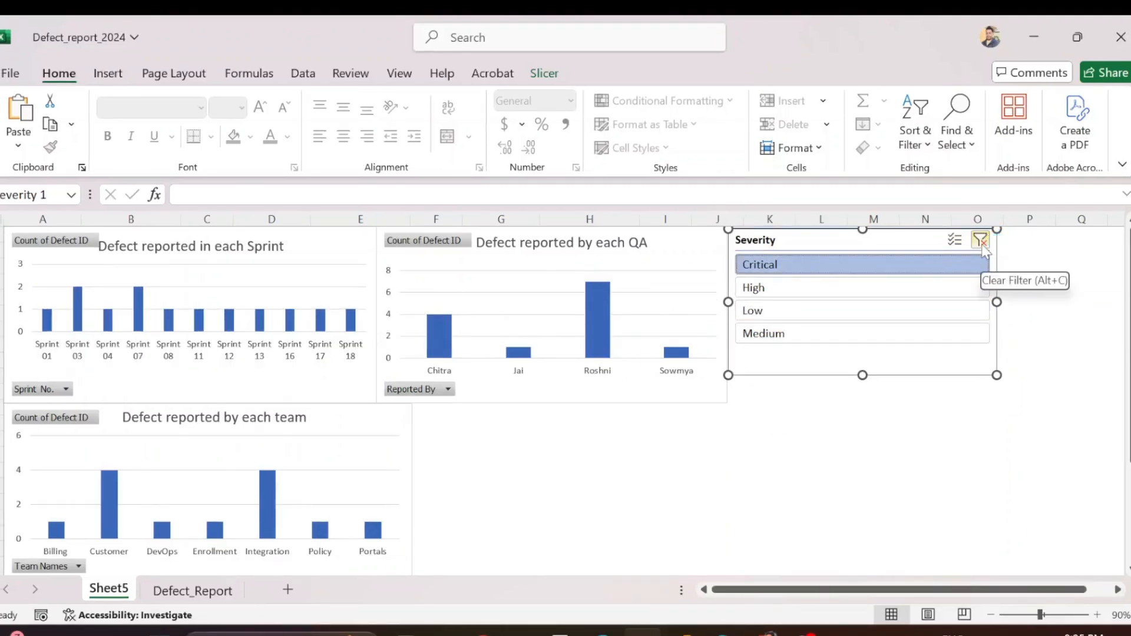
pyautogui.click(981, 242)
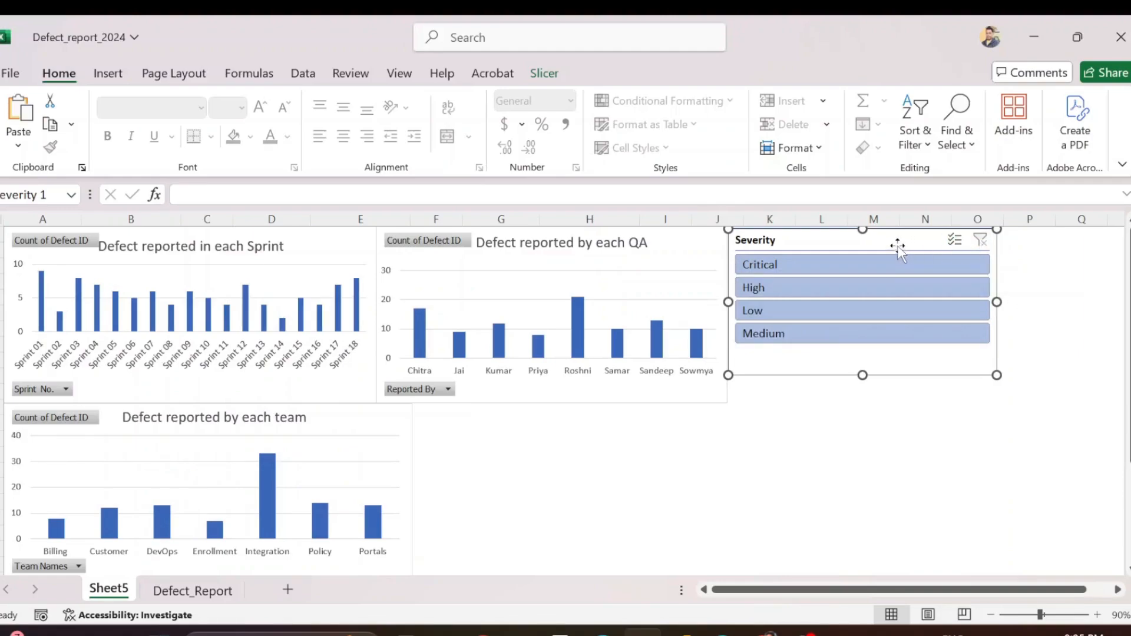
# Arrange the Severity slicer's buttons in 4 columns and shrink the slicer's height to 0.76" to fit the single row
pyautogui.click(548, 73)
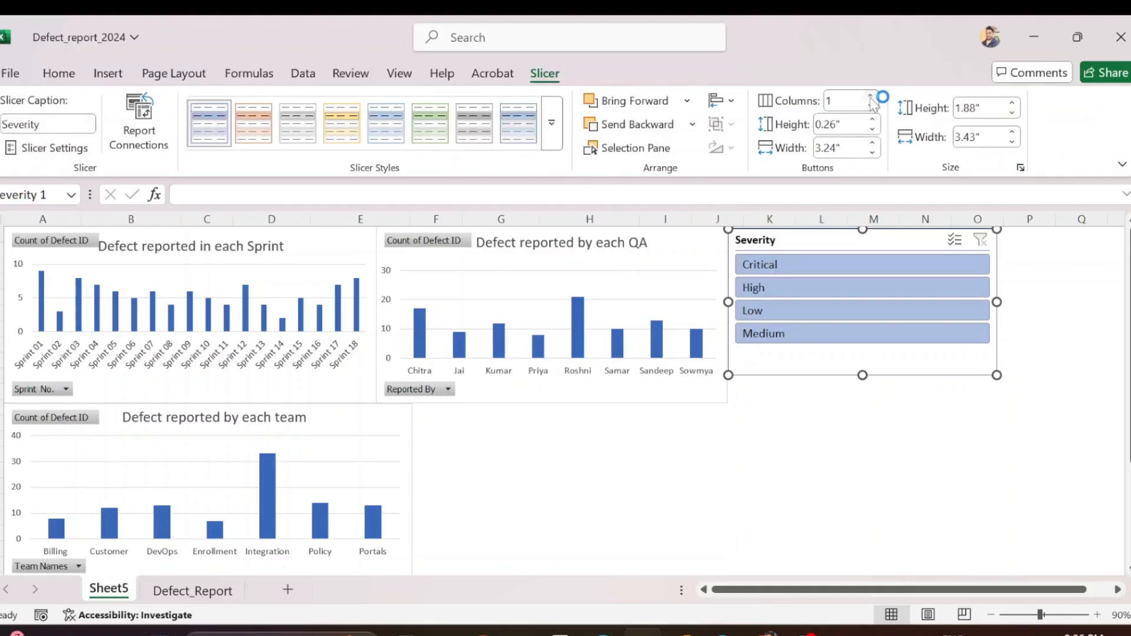
pyautogui.click(872, 96)
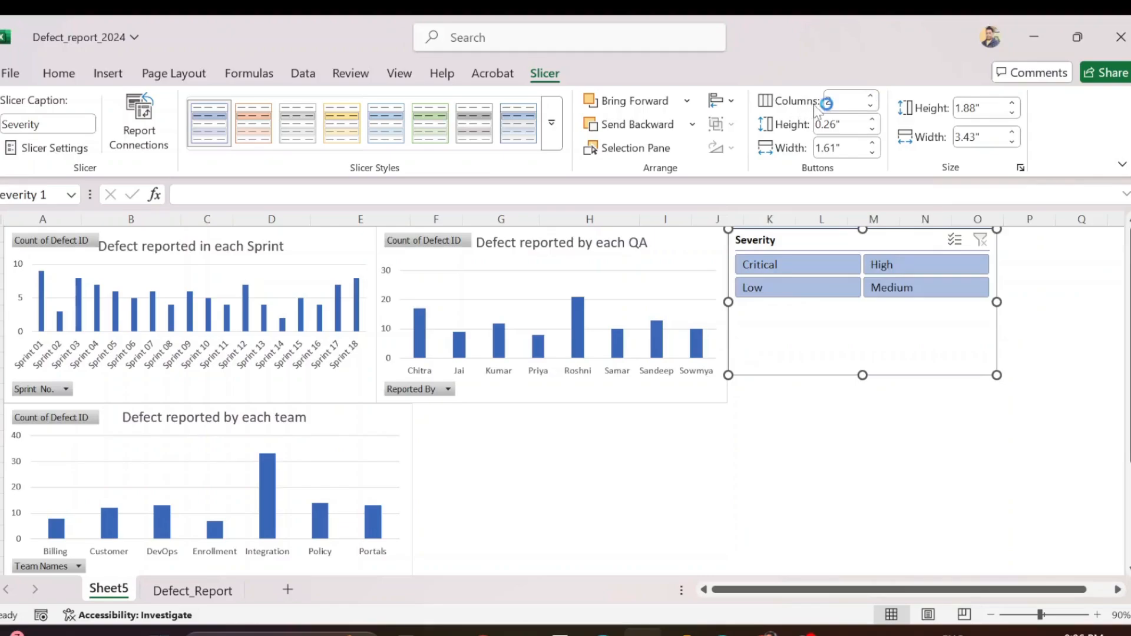
pyautogui.click(872, 98)
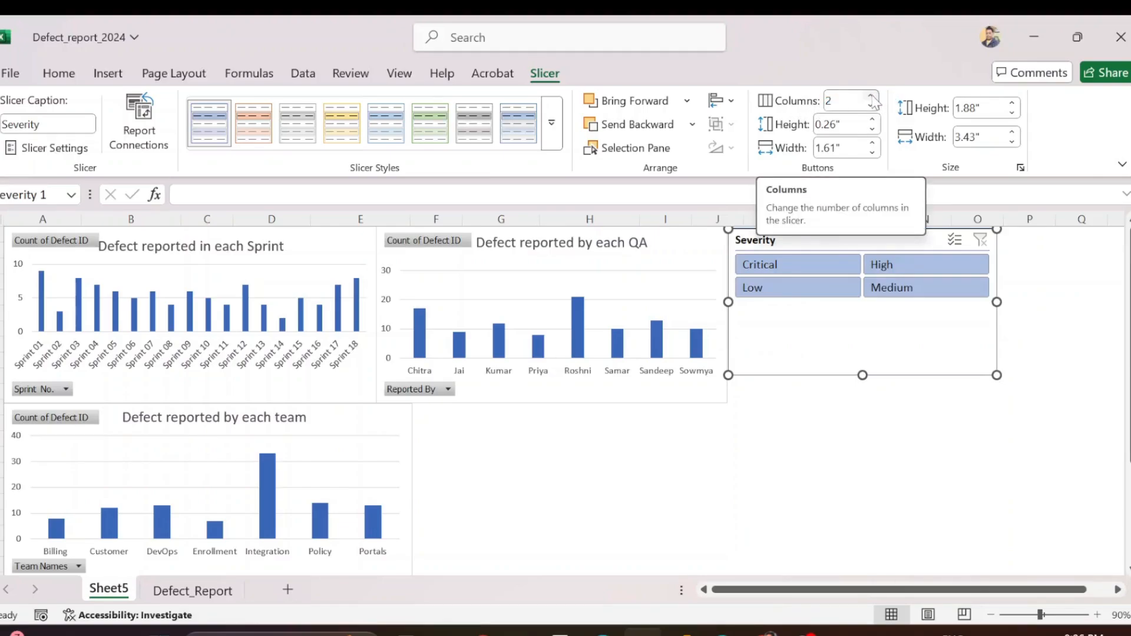
pyautogui.click(947, 264)
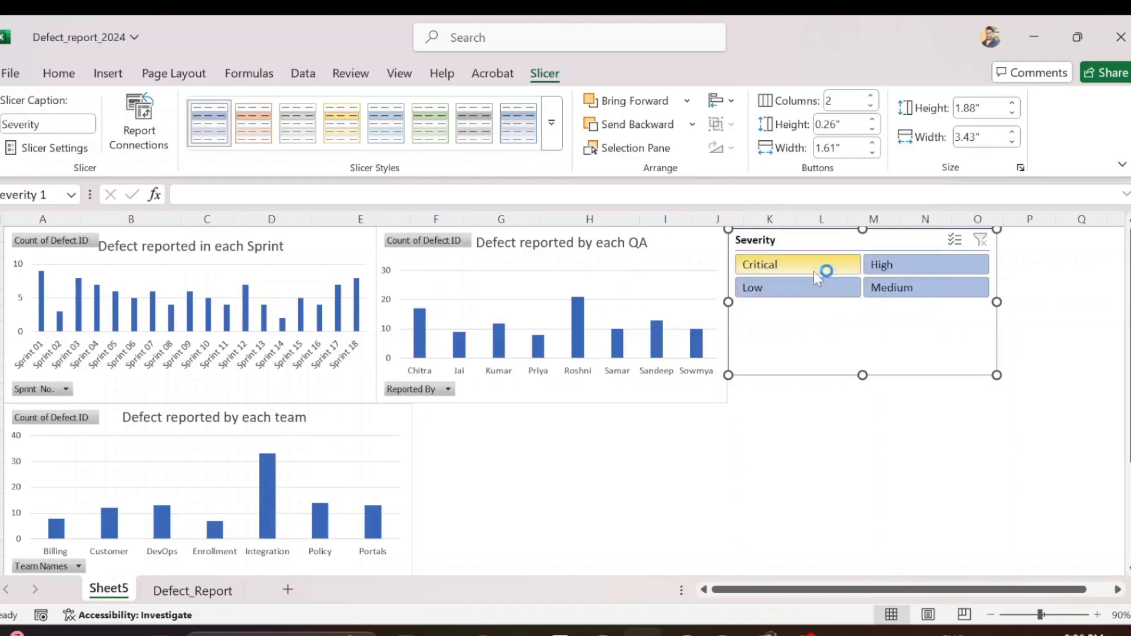
pyautogui.click(870, 96)
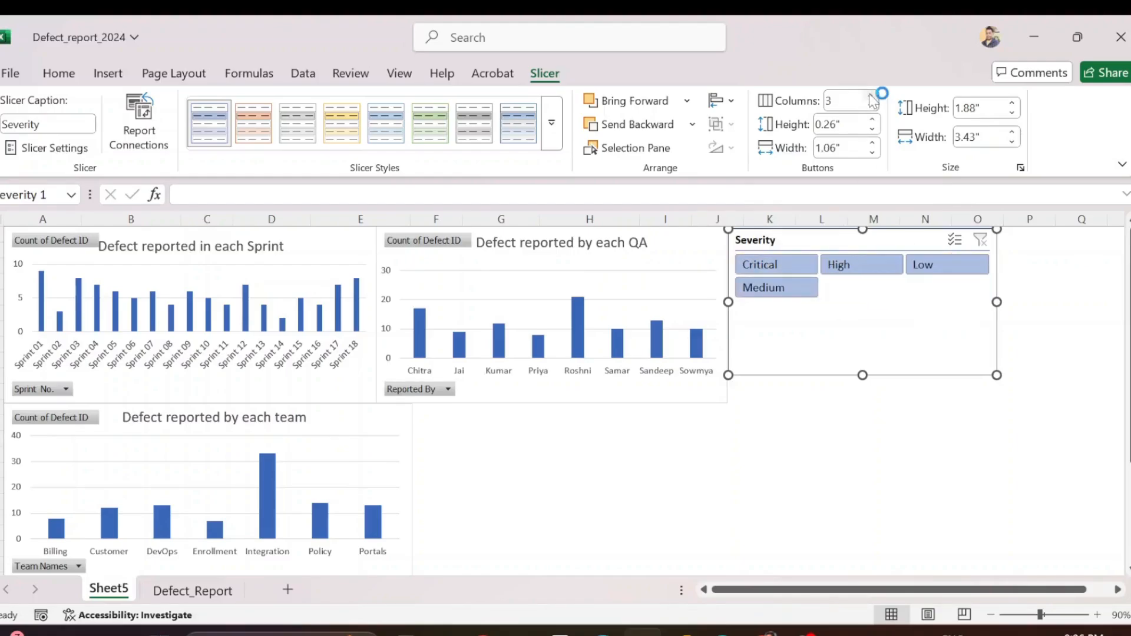
pyautogui.click(871, 96)
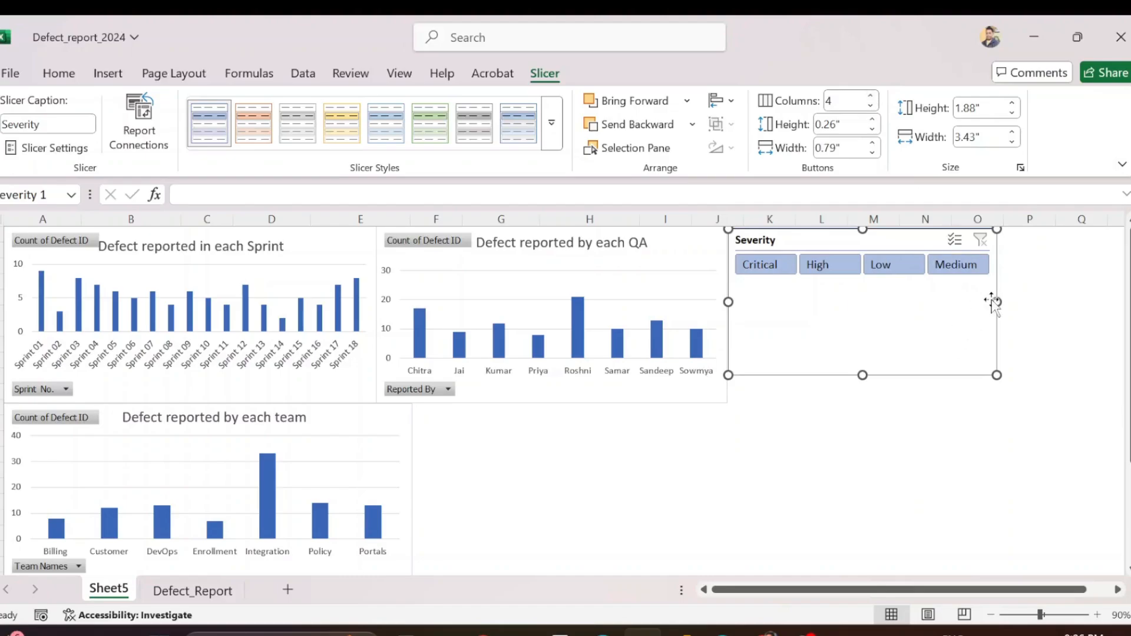
pyautogui.moveTo(864, 374); pyautogui.dragTo(895, 289)
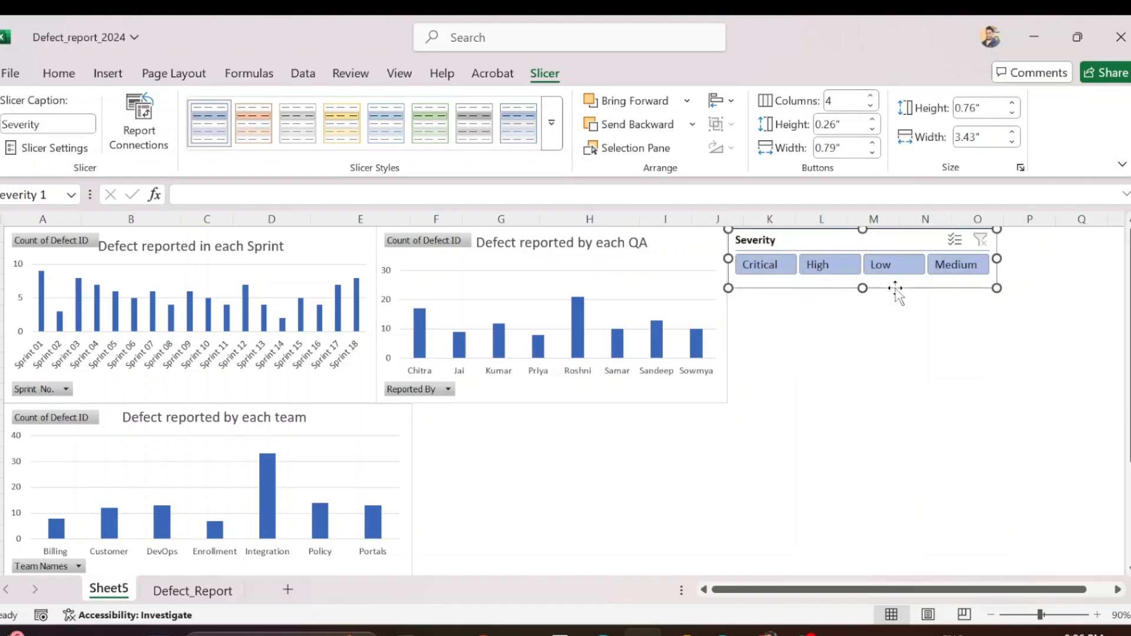
pyautogui.click(1050, 281)
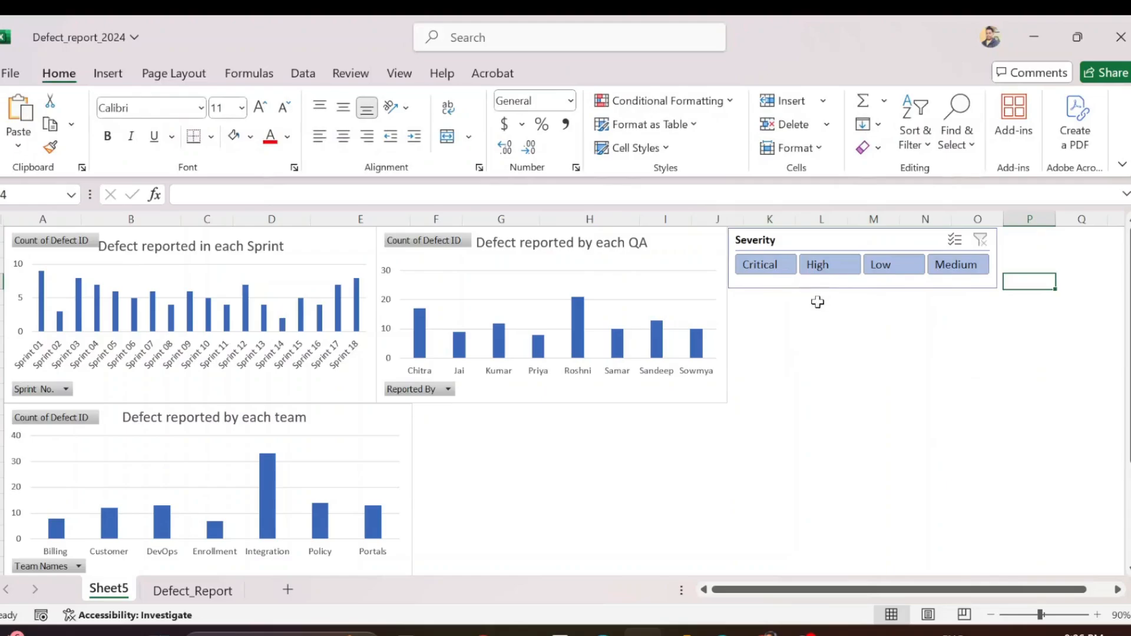
# Test the single-row Severity slicer by filtering the charts to Critical and then High, and clear the filter
pyautogui.click(767, 270)
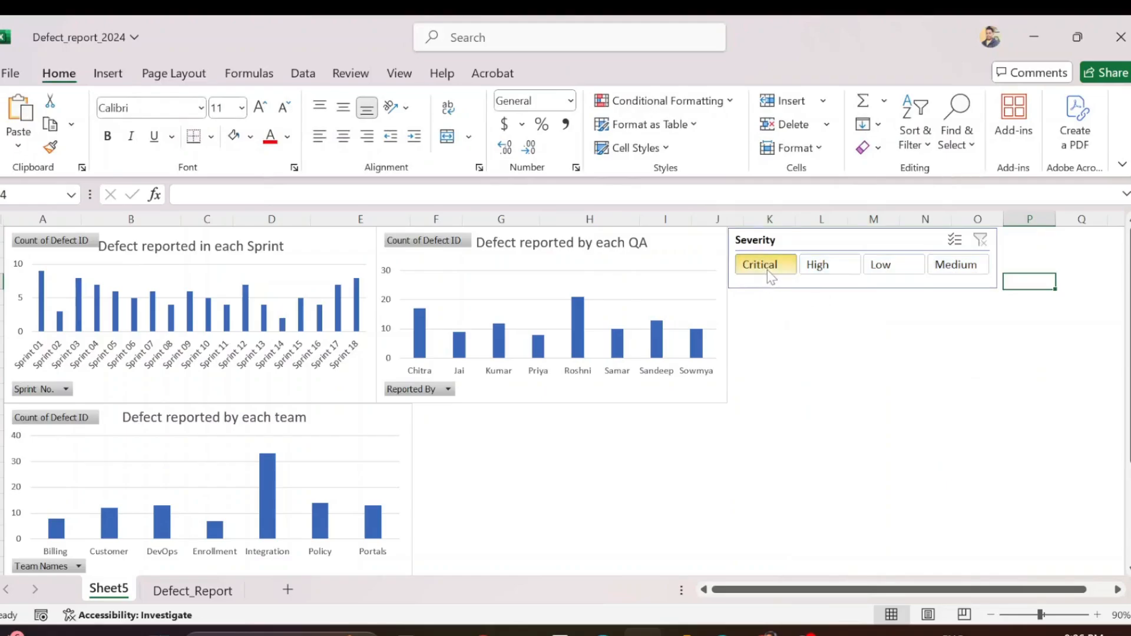
pyautogui.click(819, 264)
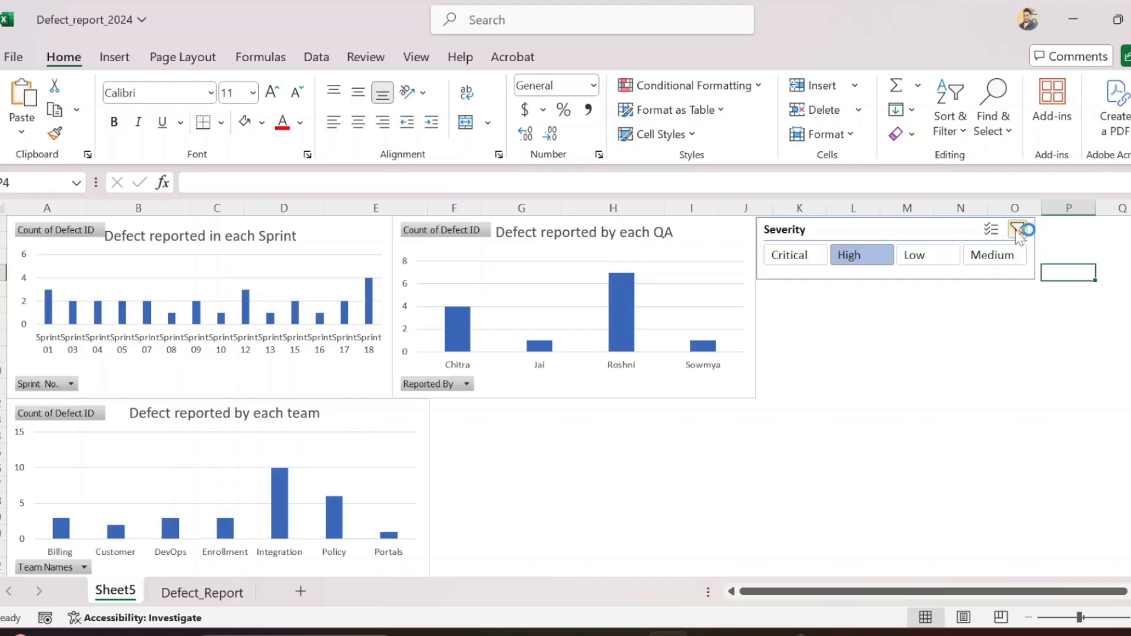
pyautogui.click(1019, 231)
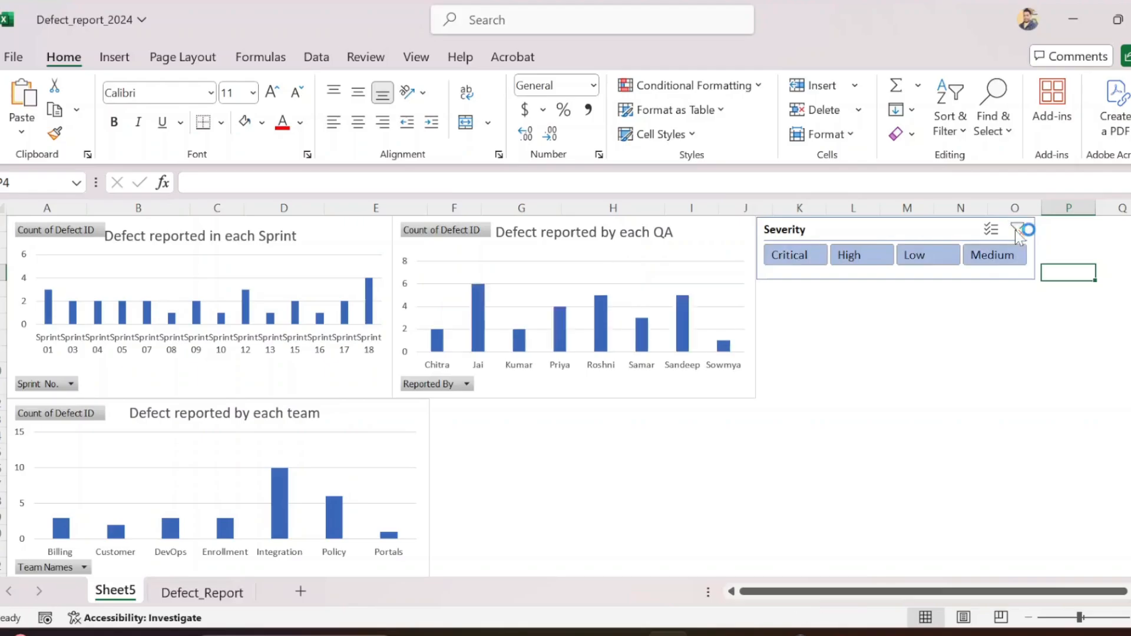